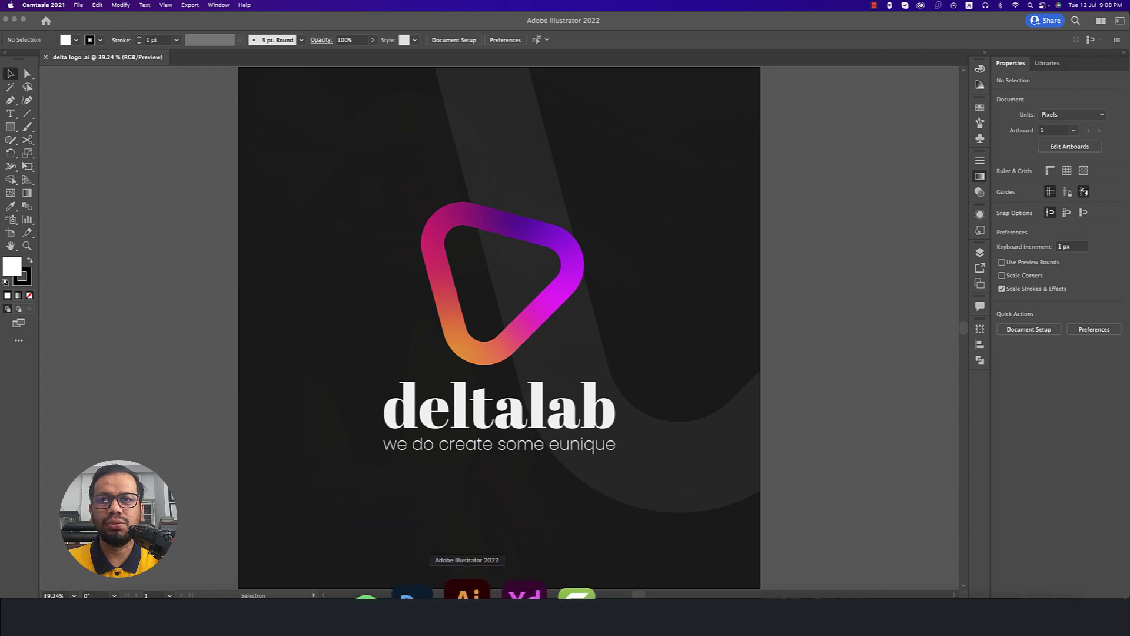
Step: Bring Illustrator to the front with the finished deltalab logo document showing
click(465, 590)
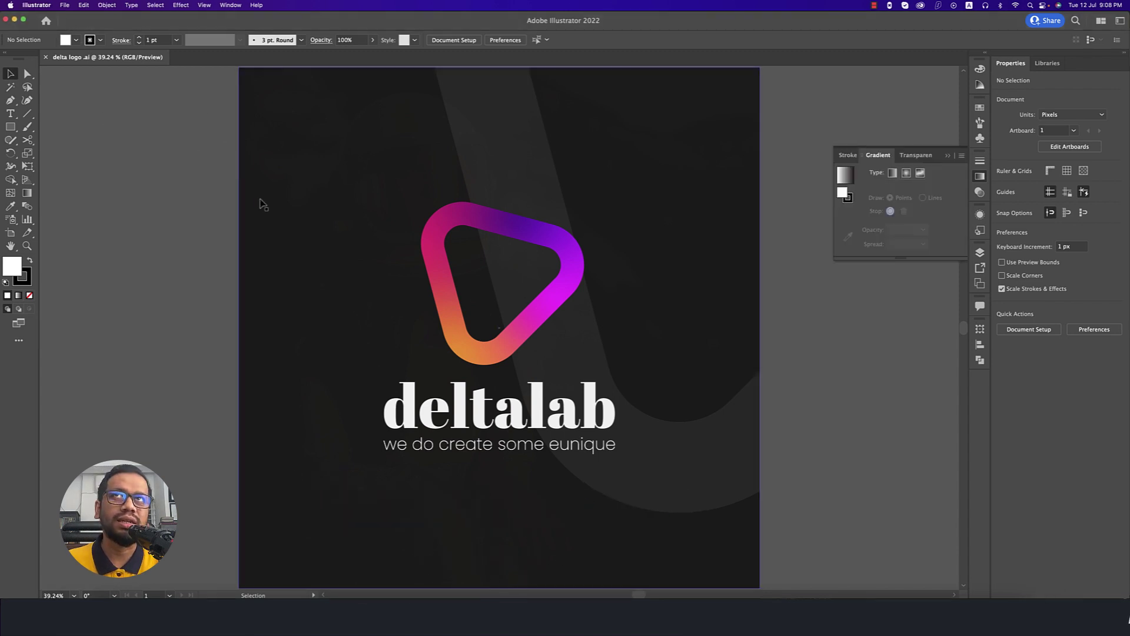
Step: Create a new 2000 × 2000 px Web document named 'delta logo'
click(62, 5)
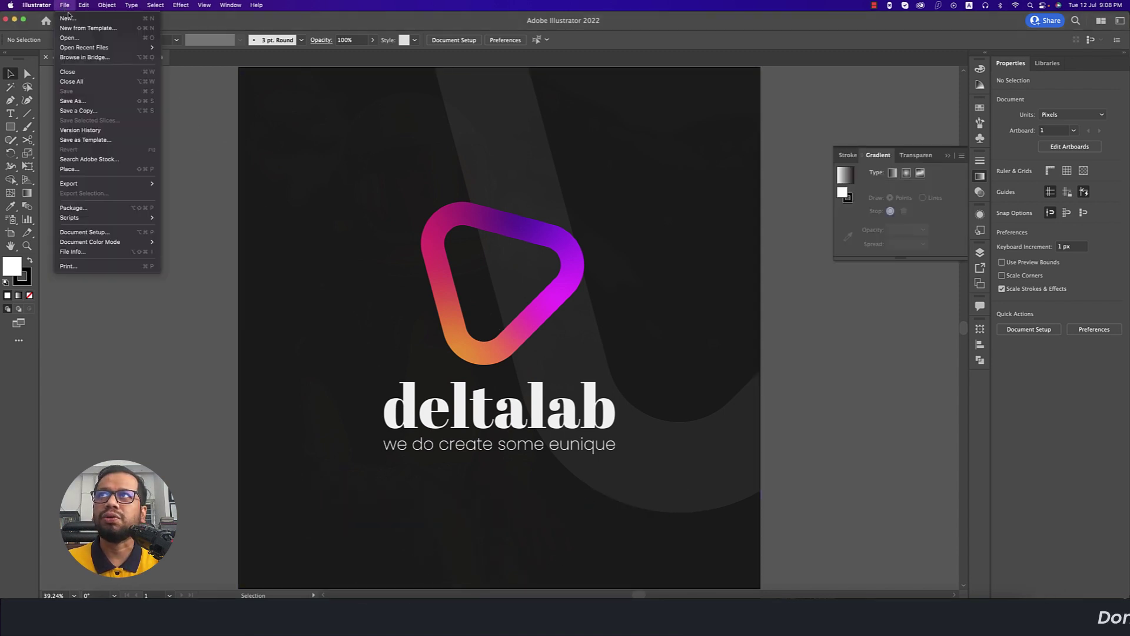
click(67, 13)
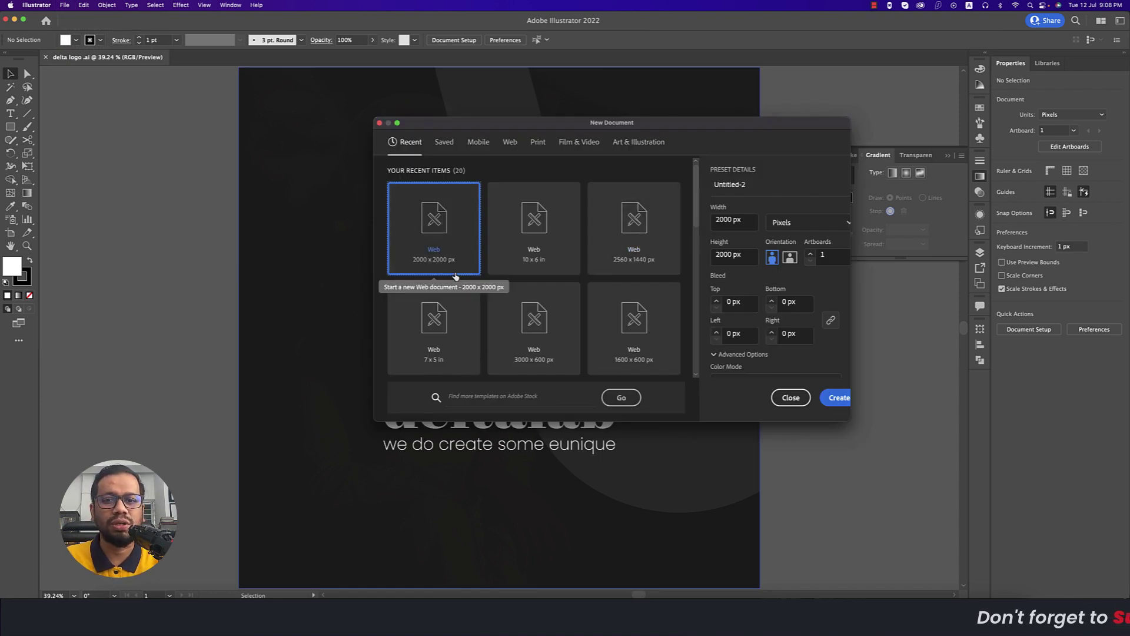
click(717, 184)
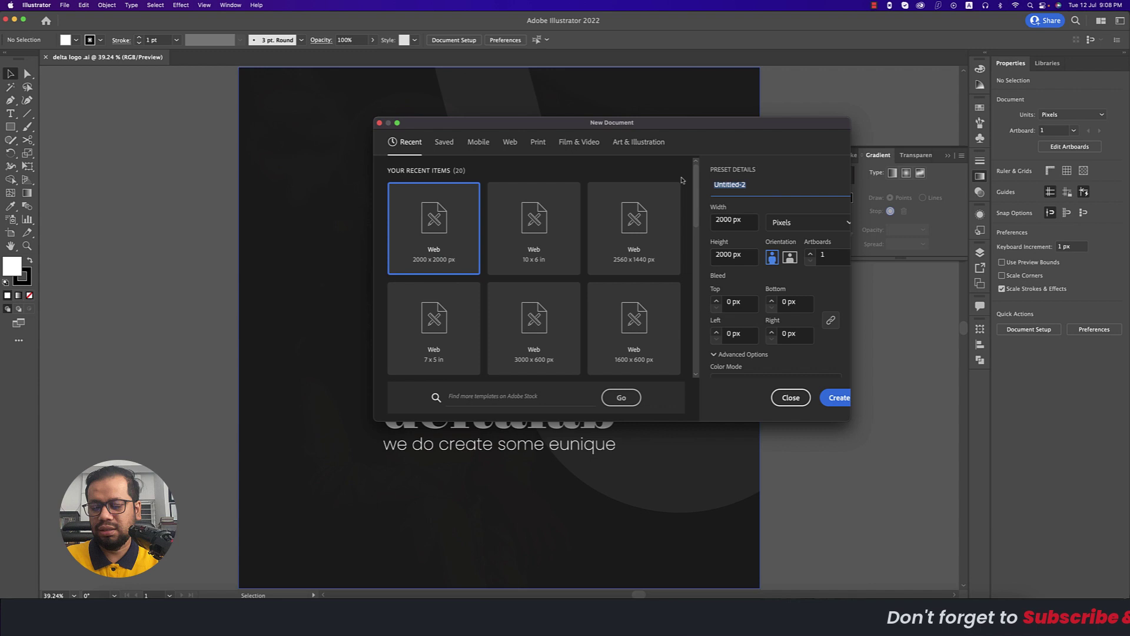
text(delta logo)
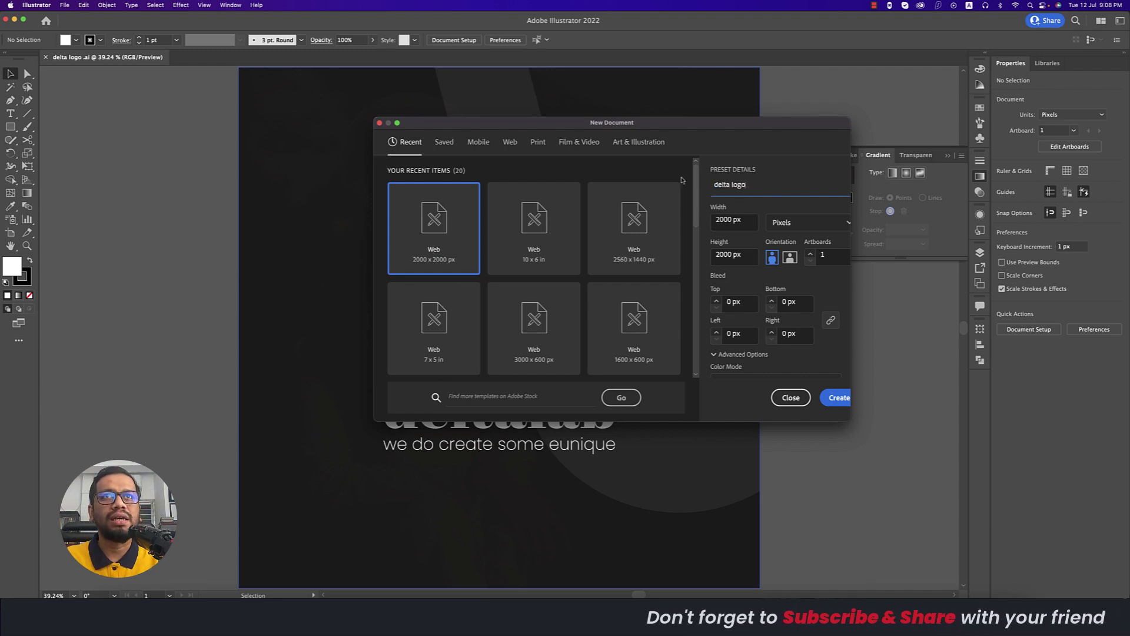
click(832, 405)
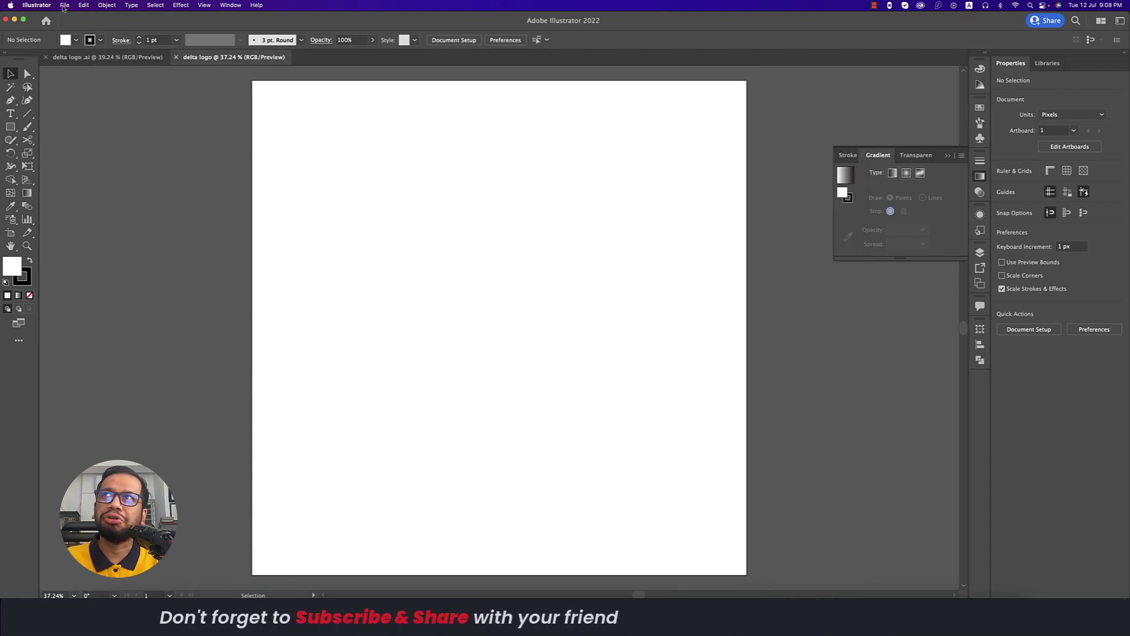
Step: Draw a 3-sided polygon with a 300 px radius on the artboard
right_click(10, 127)
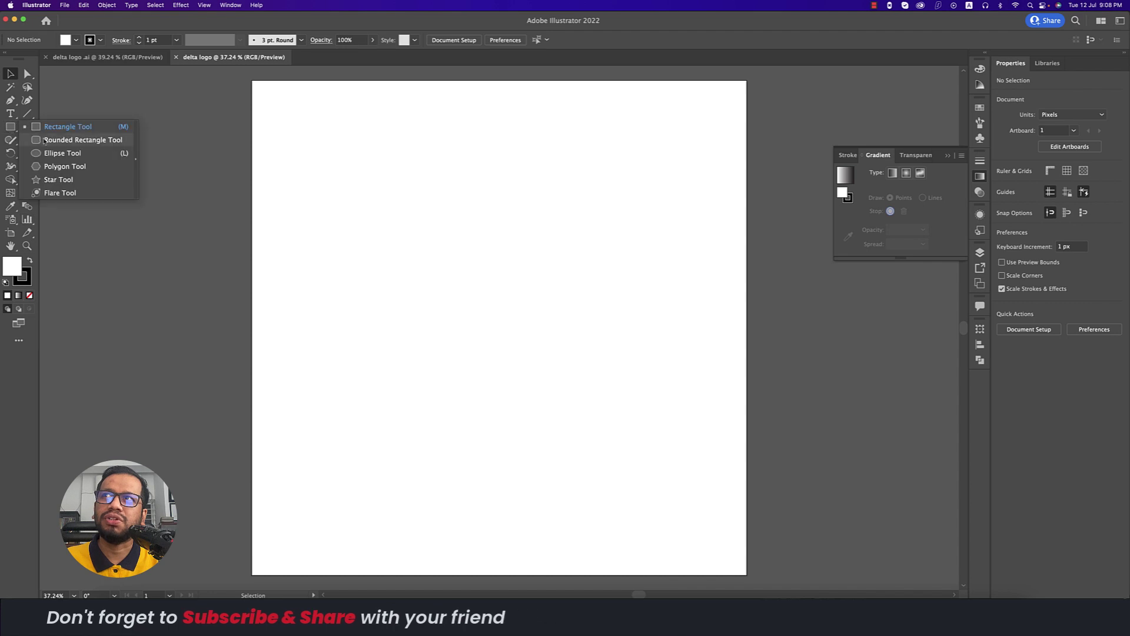
click(71, 168)
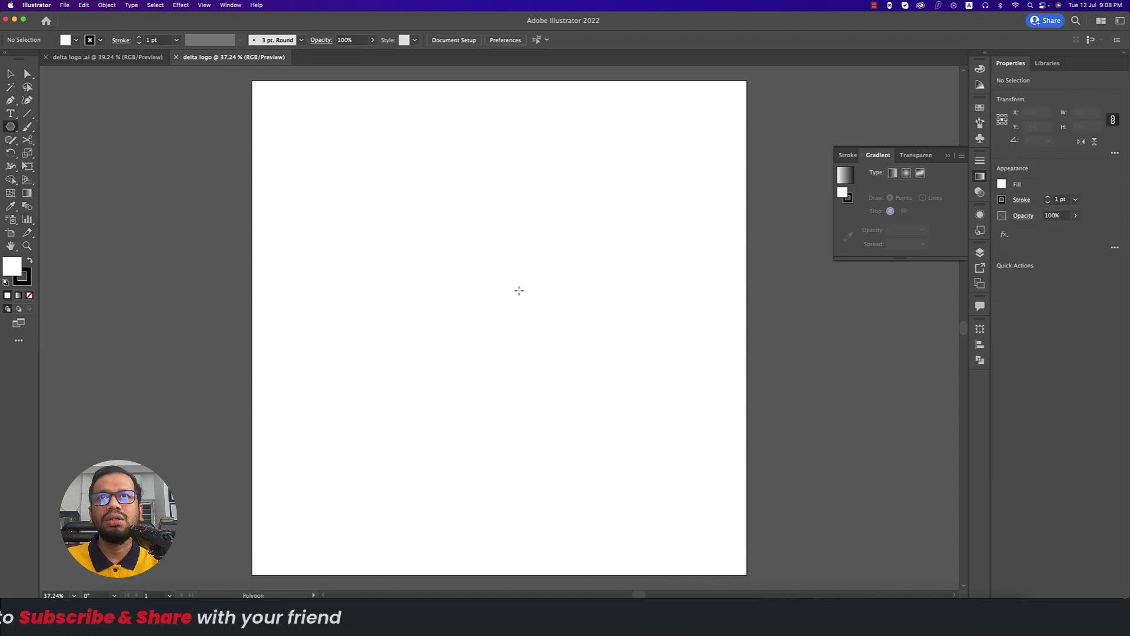
click(542, 366)
double_click(503, 299)
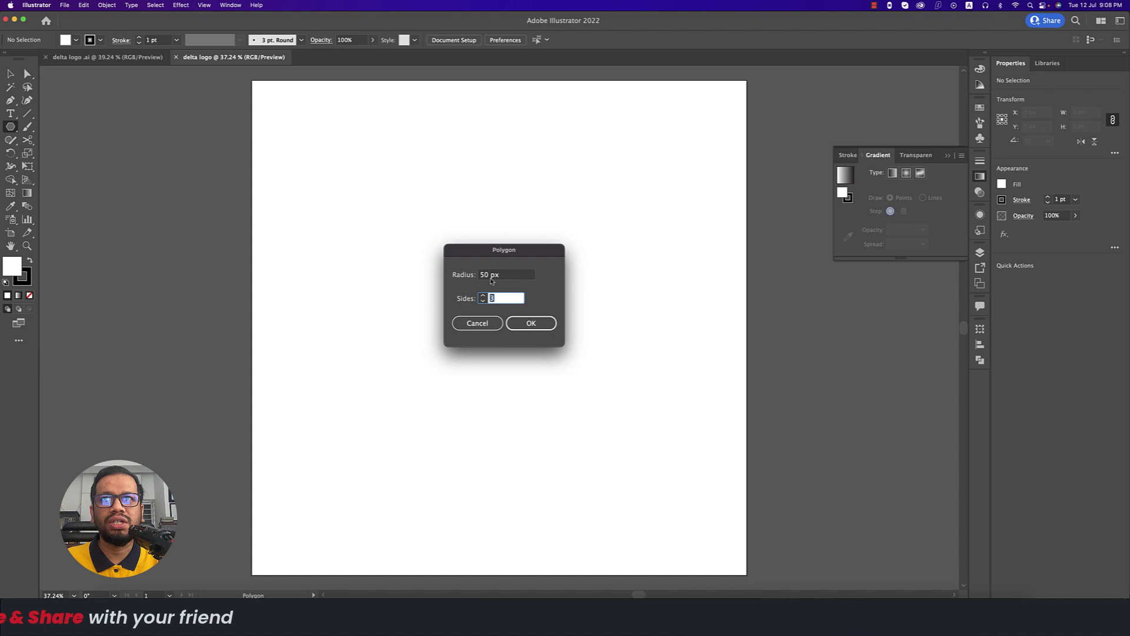
drag(502, 275, 473, 277)
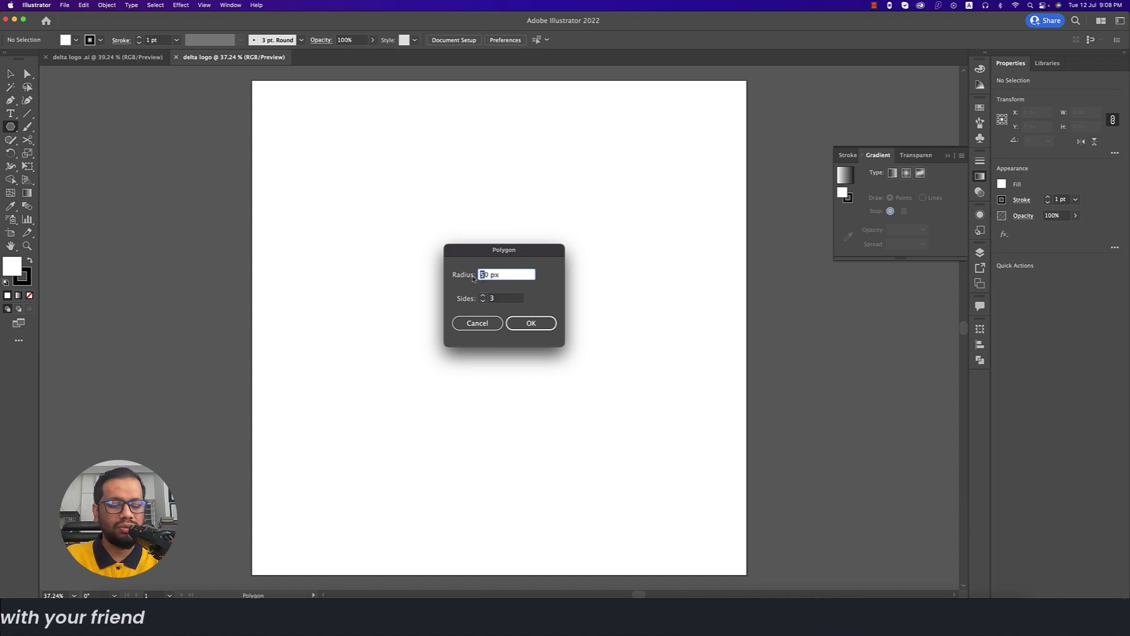
text(300)
click(535, 325)
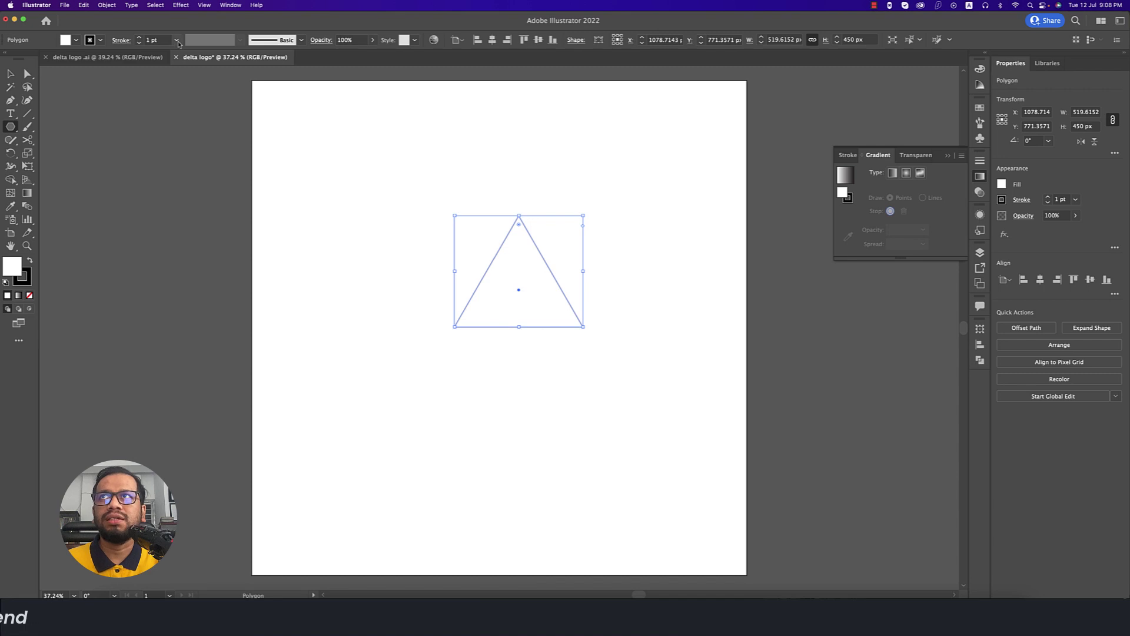
Step: Raise the triangle's stroke weight to 69 pt
click(169, 40)
key(Up)
key(Up)
key(Up)
key(Up)
key(Up)
key(Up)
key(Up)
key(Up)
key(Up)
key(Up)
key(Up)
key(Up)
key(Up)
key(Up)
key(Up)
key(Up)
key(Up)
key(Up)
key(Up)
key(Up)
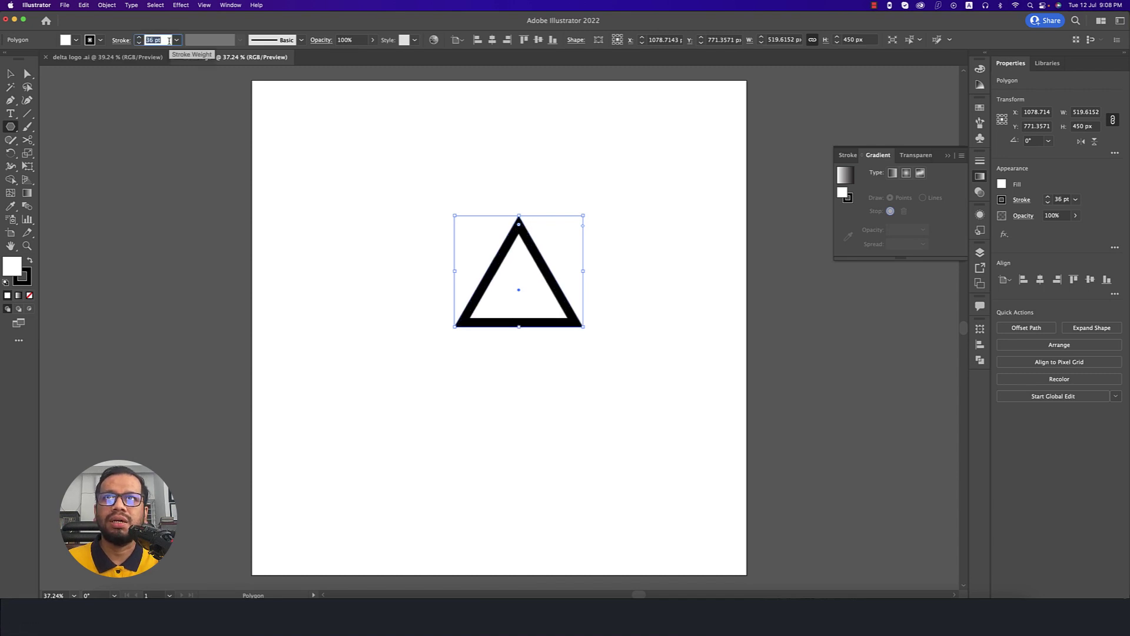
key(Down)
key(Down)
key(Down)
key(Down)
key(Up)
key(Up)
key(Up)
key(Up)
key(Up)
key(Up)
key(Up)
key(Up)
key(Up)
key(Up)
key(Up)
key(Up)
key(Up)
key(Up)
key(Up)
key(Up)
key(Up)
key(Up)
key(Up)
key(Up)
key(Up)
key(Up)
key(Up)
key(Up)
key(Up)
key(Up)
key(Up)
key(Up)
key(Up)
key(Up)
key(Up)
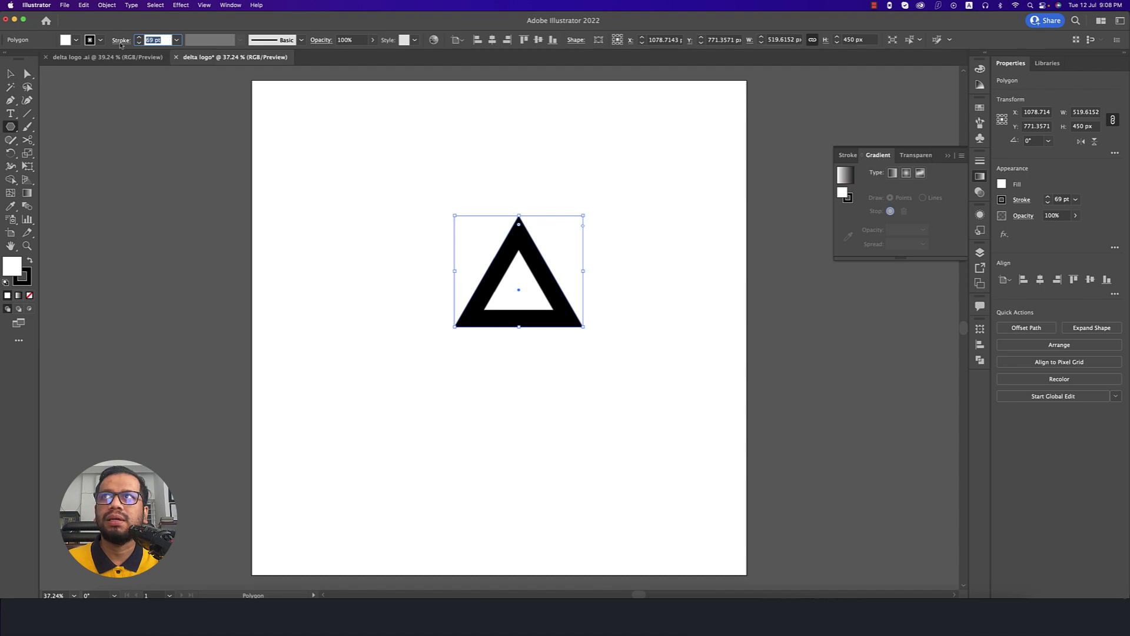
Step: Set the triangle's fill to None and align its stroke to center
click(77, 41)
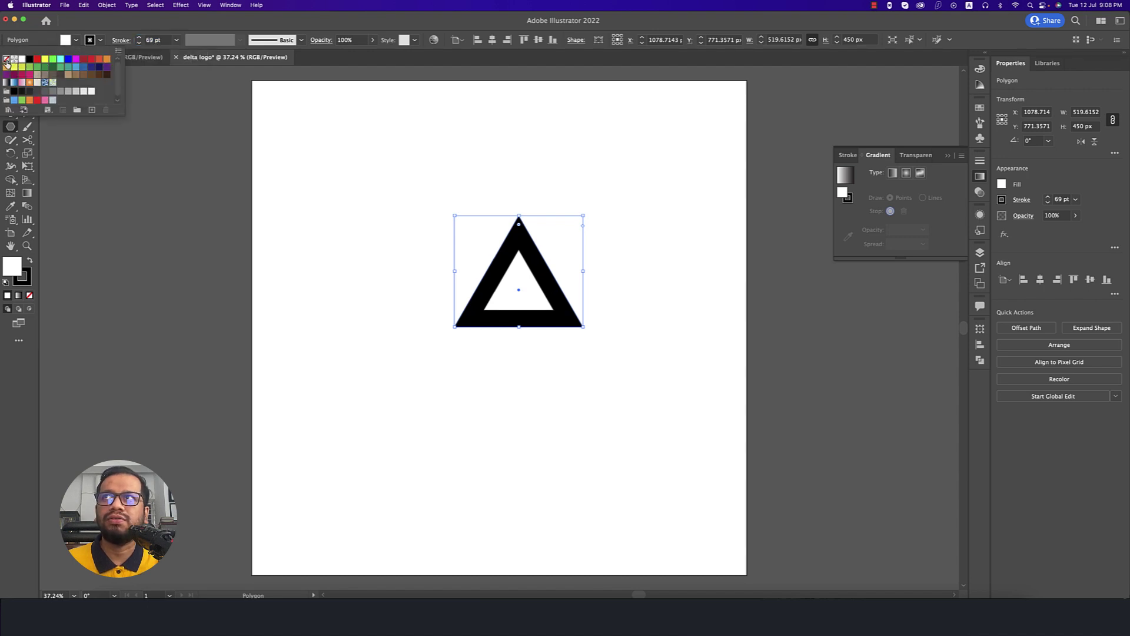
click(120, 42)
click(121, 41)
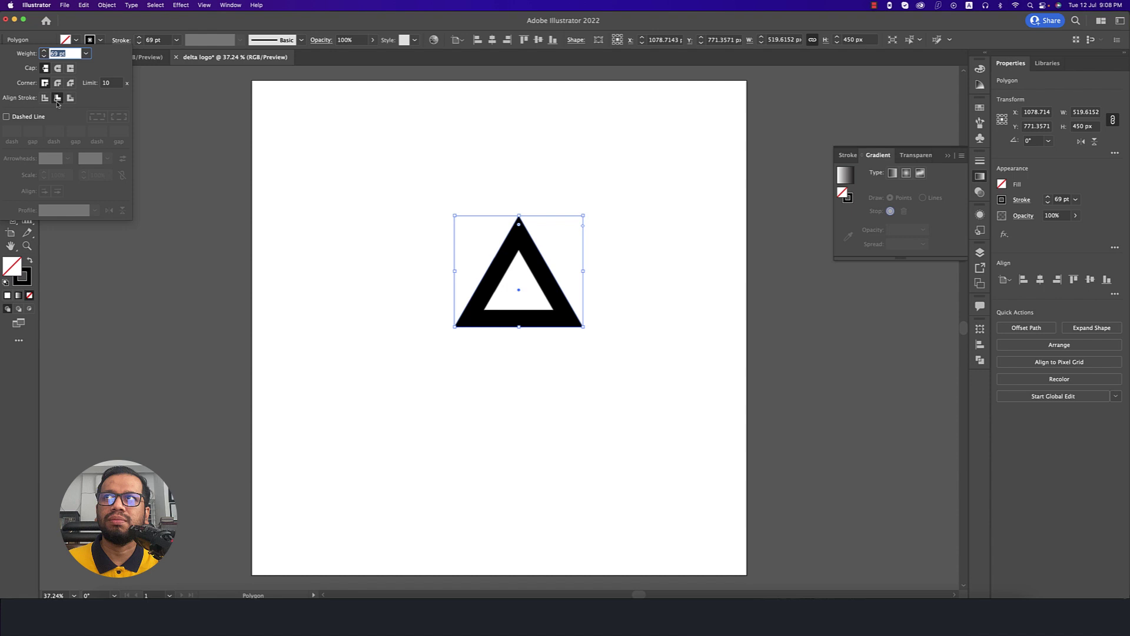
click(46, 99)
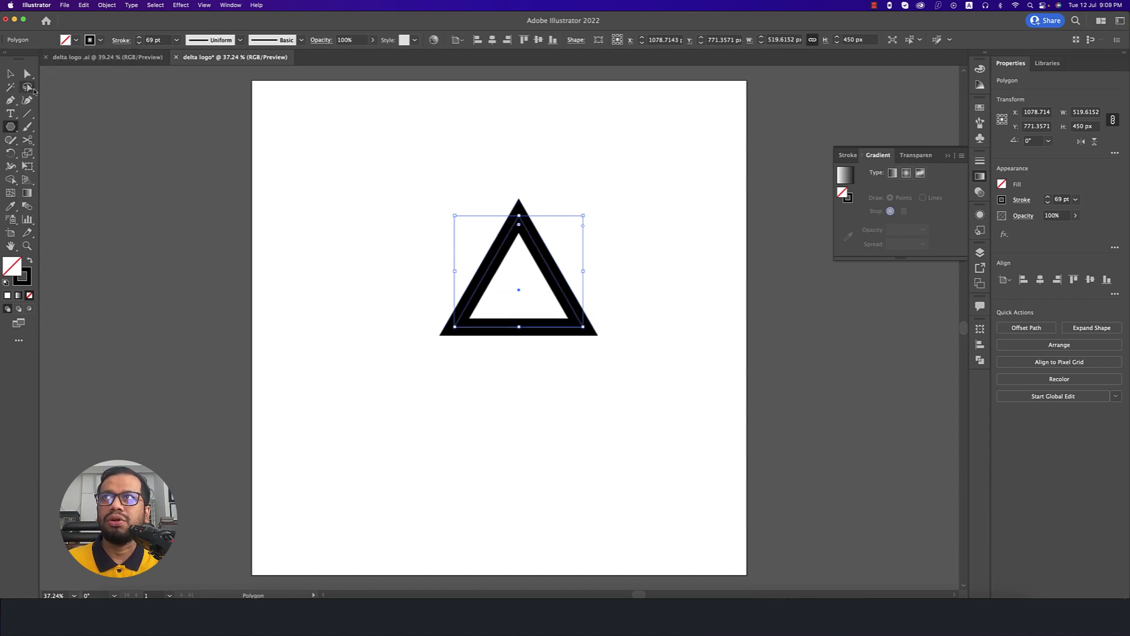
Step: Round all three triangle corners to about 63.9 px with the live corner widget
click(34, 78)
click(88, 73)
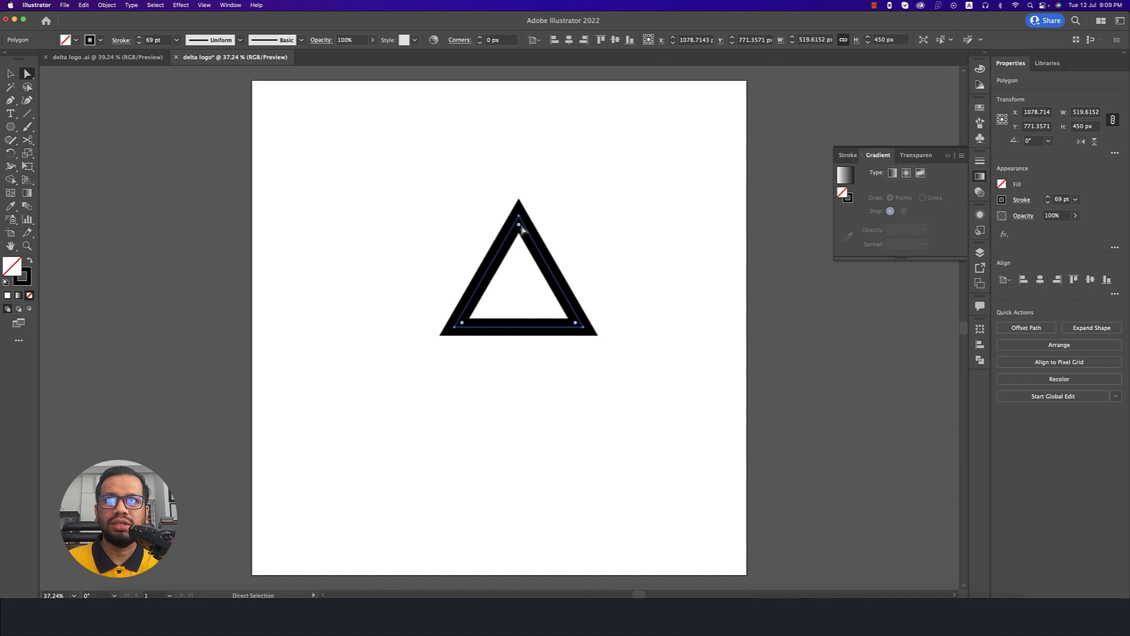
drag(519, 225, 521, 254)
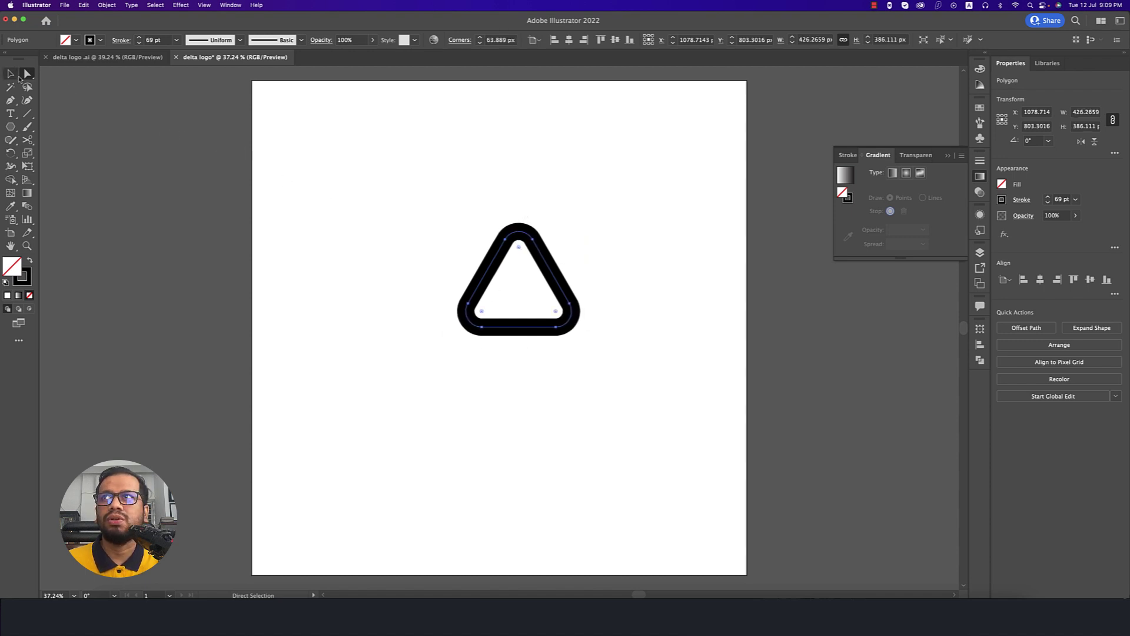
click(19, 76)
click(196, 218)
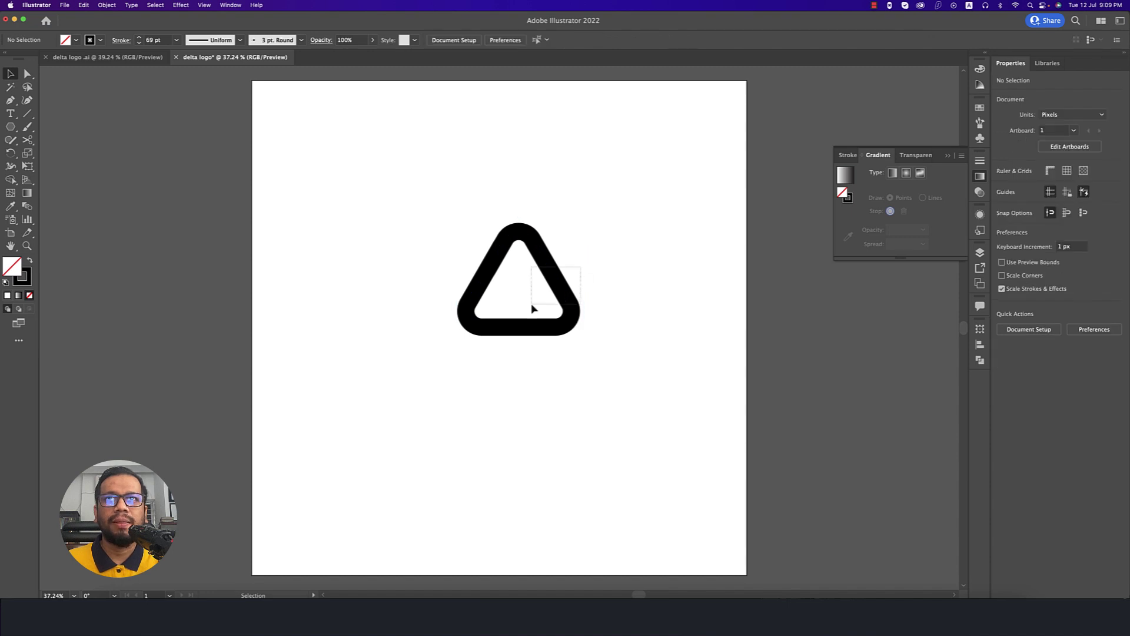
Step: Rotate the rounded triangle 26° so it points right like a play button
drag(531, 306, 584, 228)
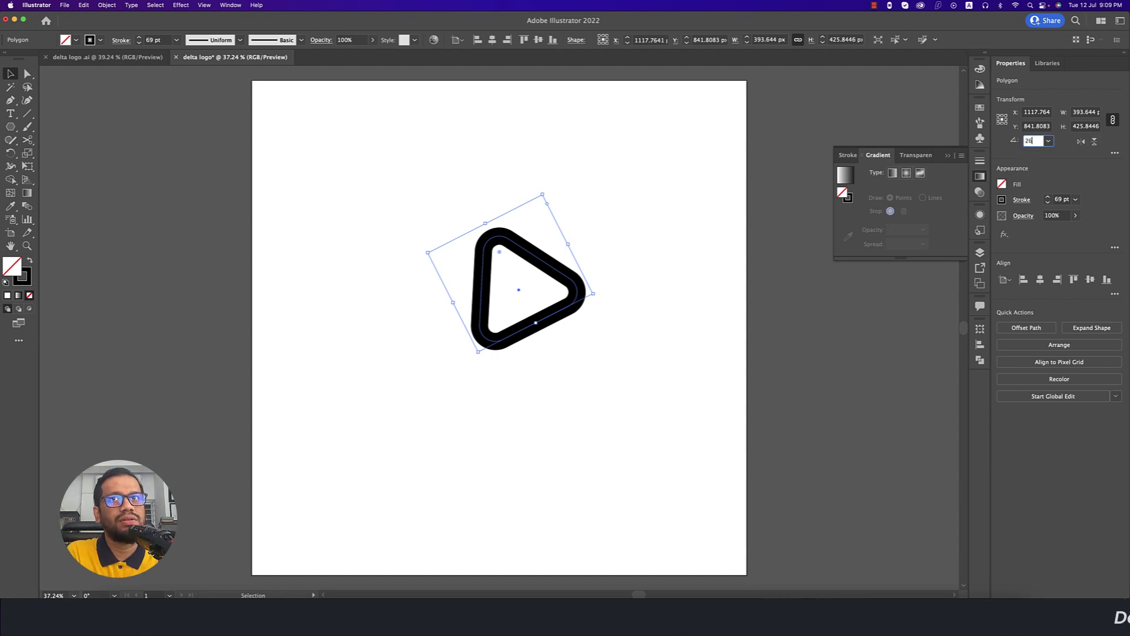
text(26)
key(Return)
click(632, 368)
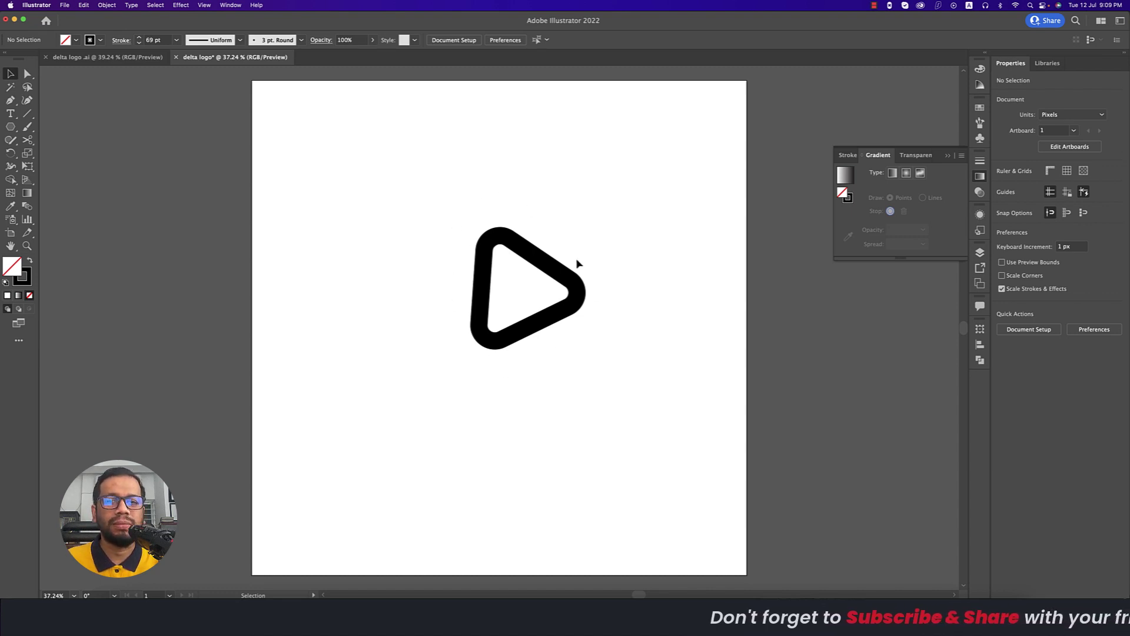
click(572, 278)
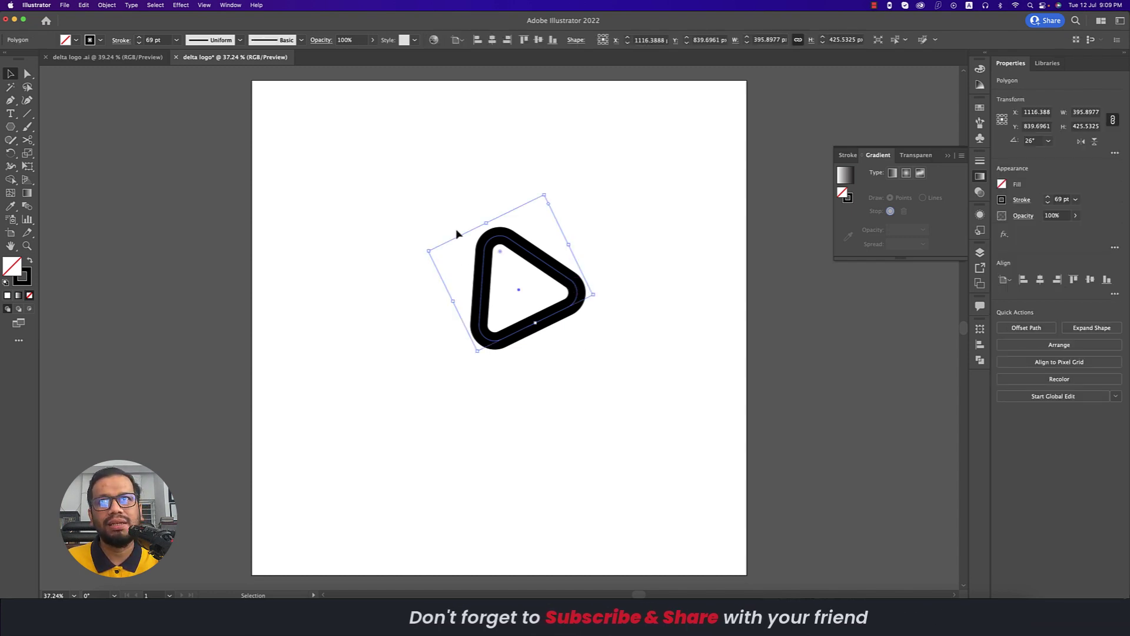
click(593, 373)
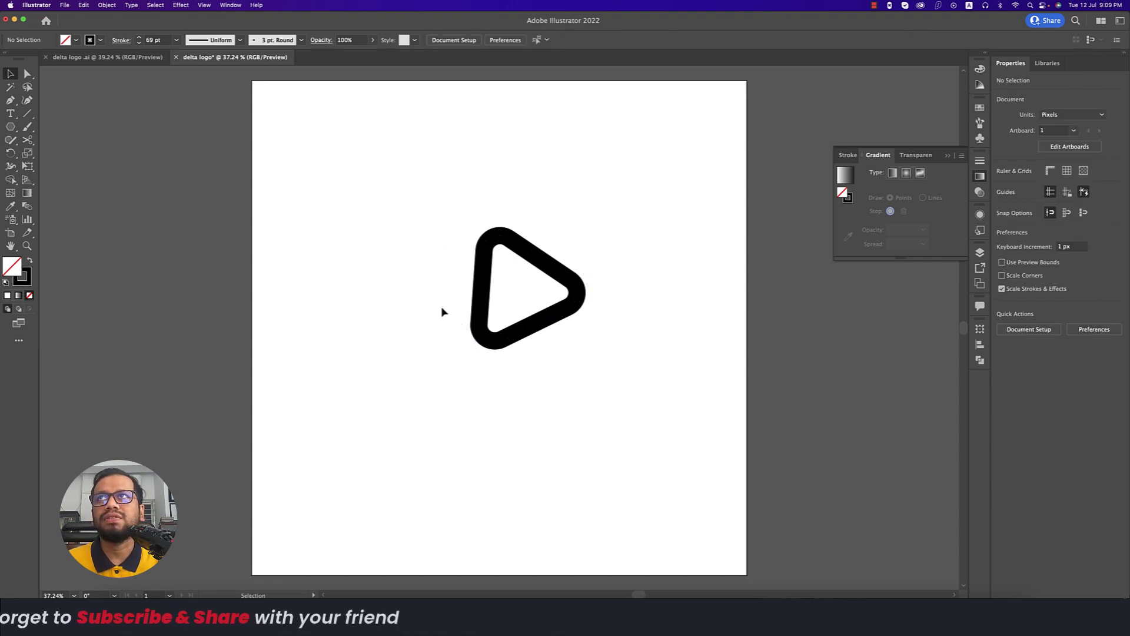
Step: Switch to the finished deltalab logo document and inspect its logo group
click(109, 57)
click(522, 448)
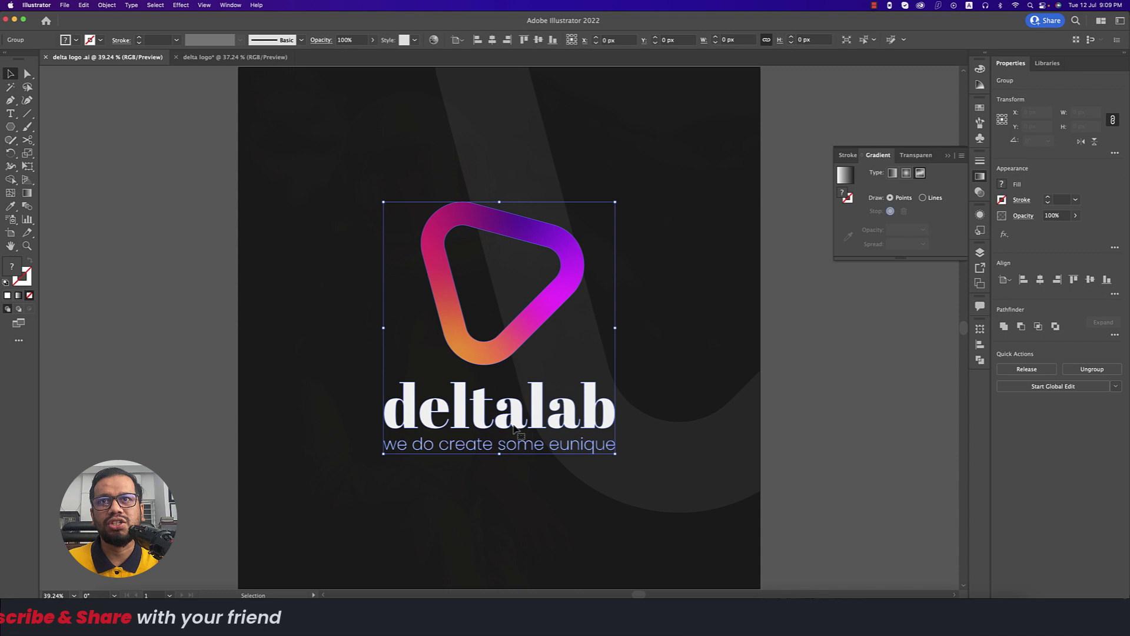
click(797, 453)
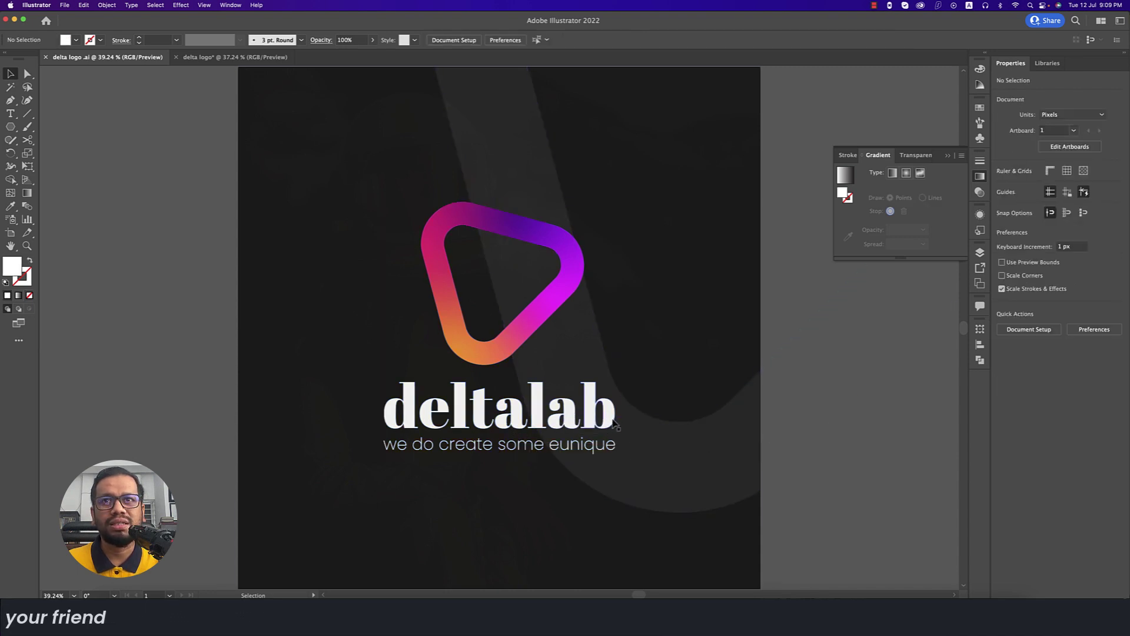
drag(469, 436, 558, 450)
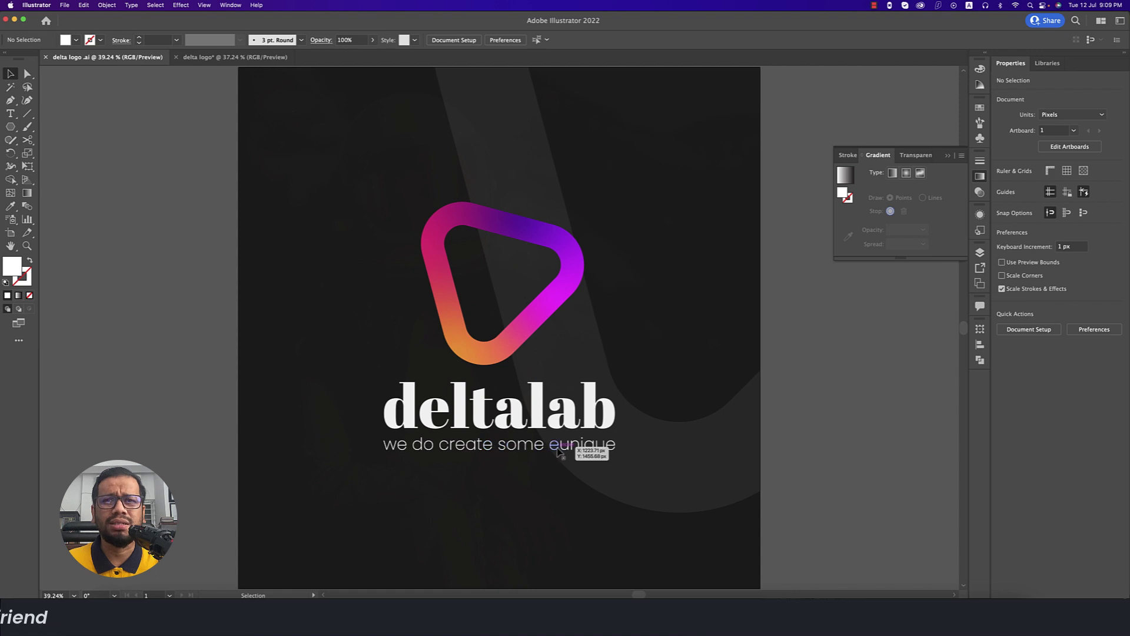
Step: Back in 'delta logo', centre the triangle on the artboard and enlarge it
click(235, 57)
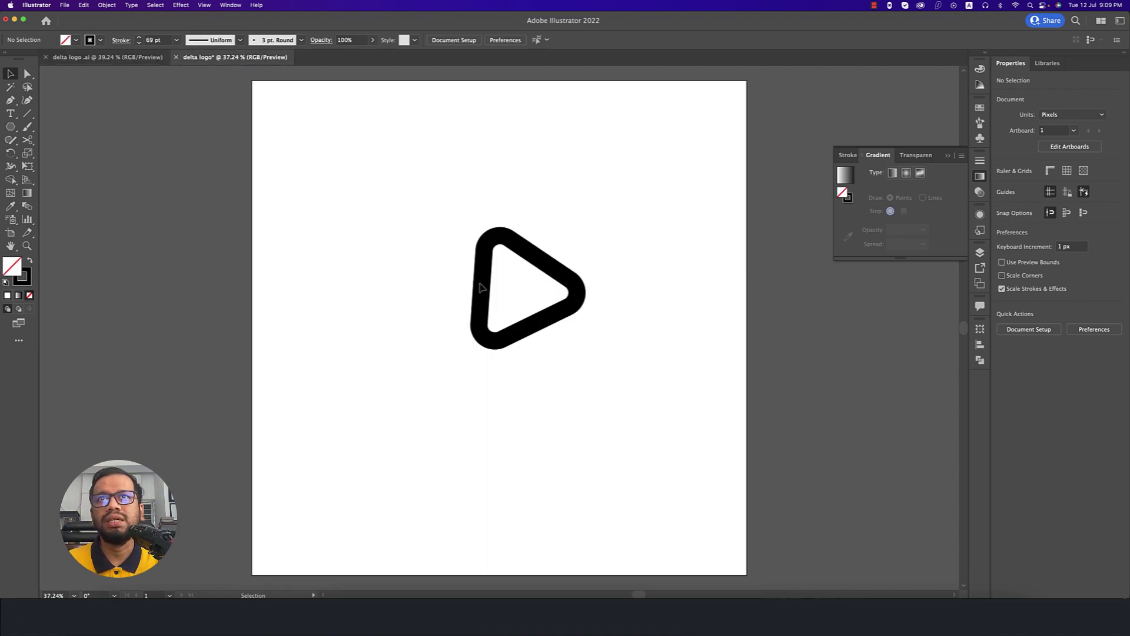
drag(450, 278, 589, 394)
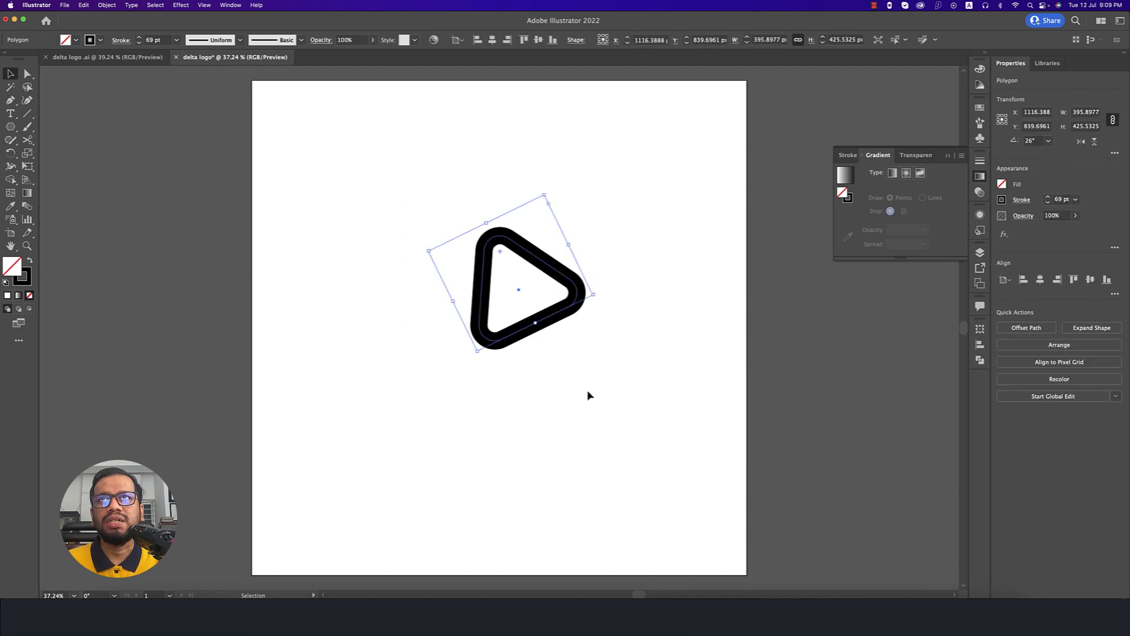
click(492, 40)
click(537, 40)
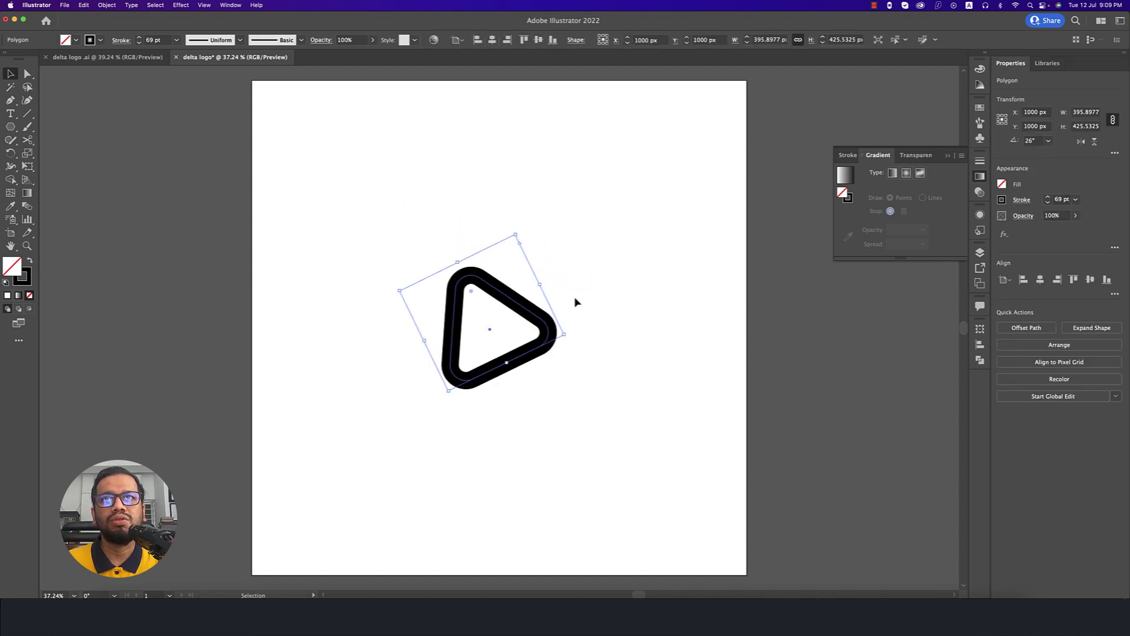
drag(540, 285, 552, 280)
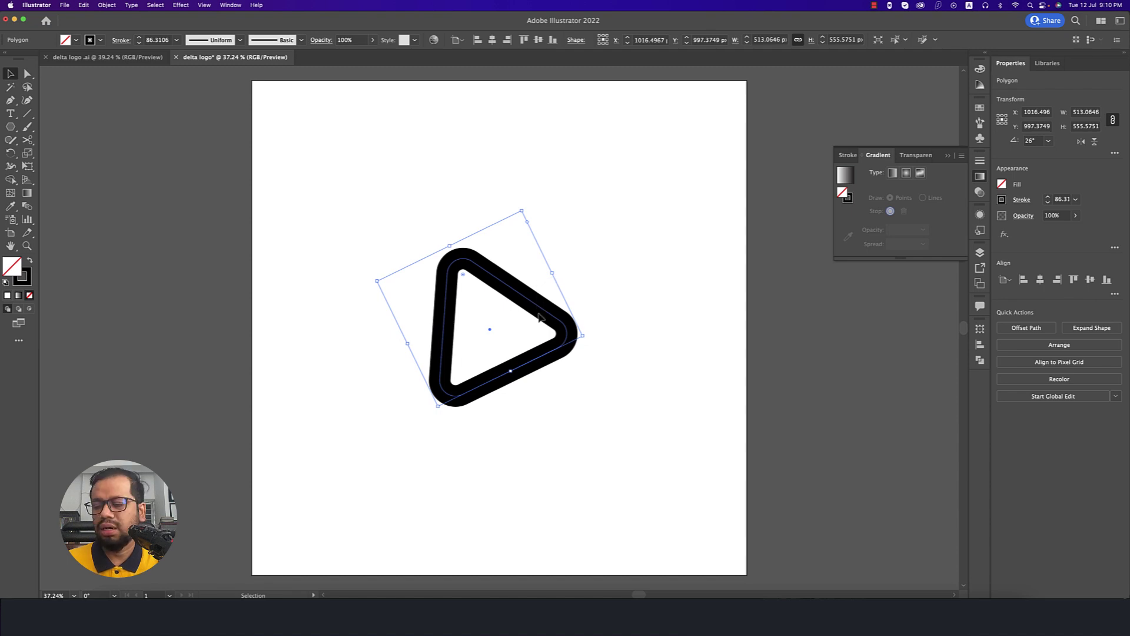
Step: Round the triangle's corners further to about 87 px, then reselect it whole
key(a)
drag(548, 336, 539, 334)
click(612, 368)
drag(404, 245, 600, 414)
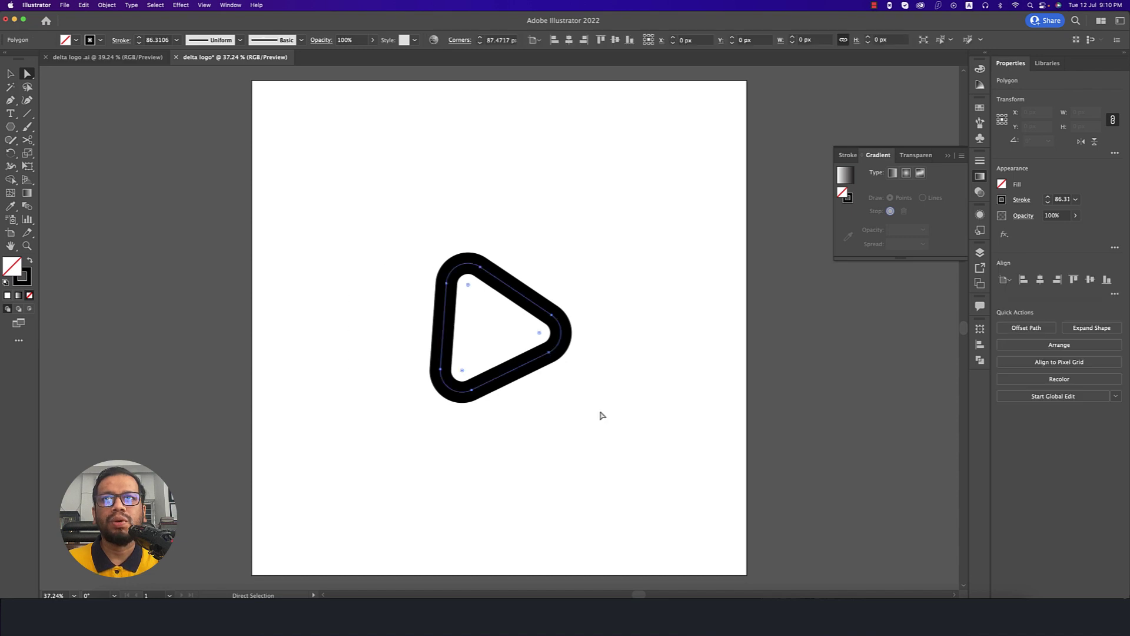
click(10, 74)
drag(405, 205, 646, 439)
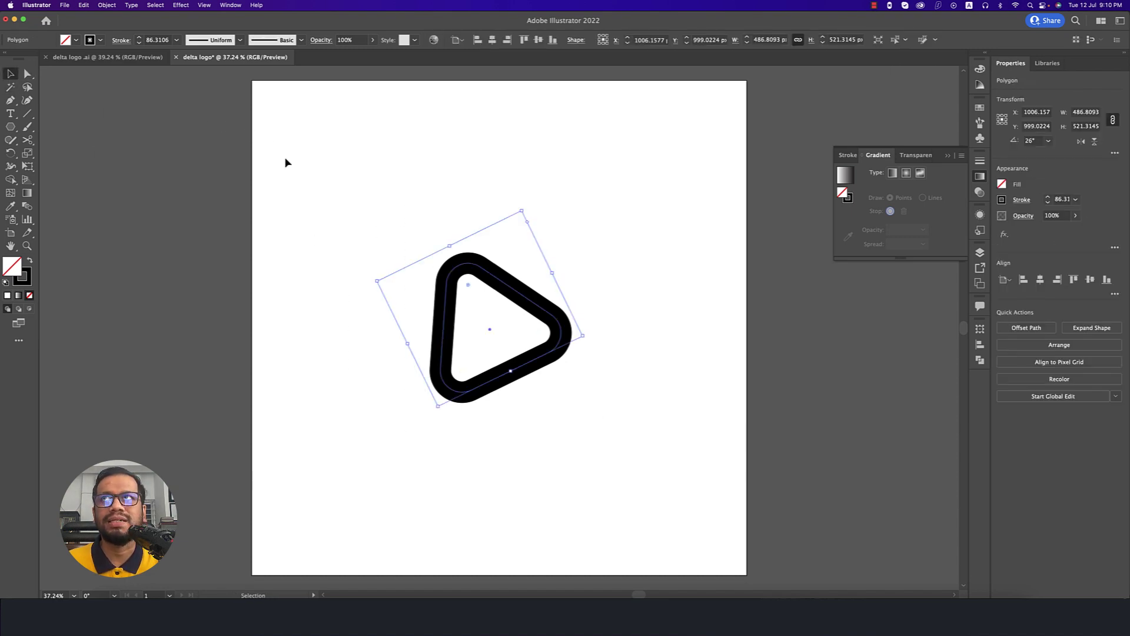
Step: Expand the triangle's fill and stroke into a solid filled shape
click(106, 6)
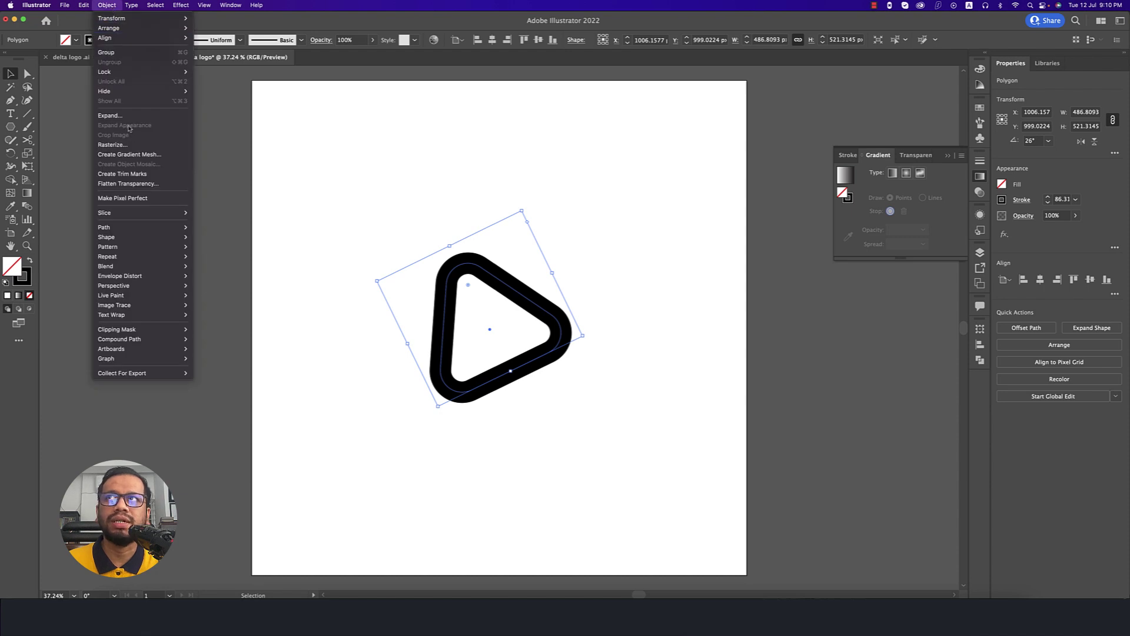
click(176, 116)
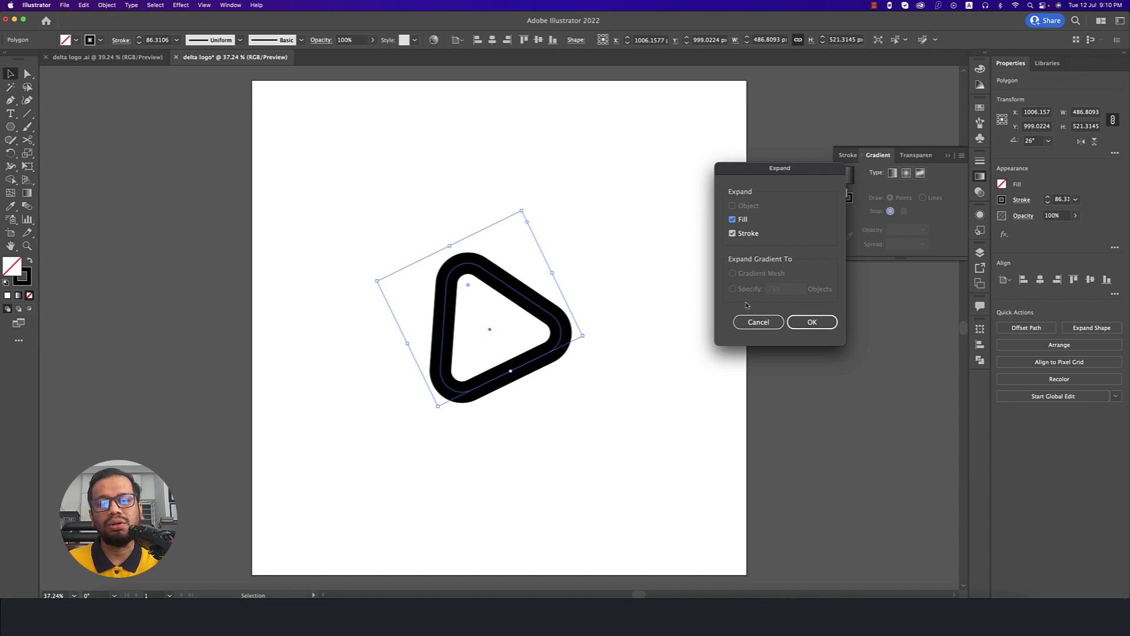
click(825, 331)
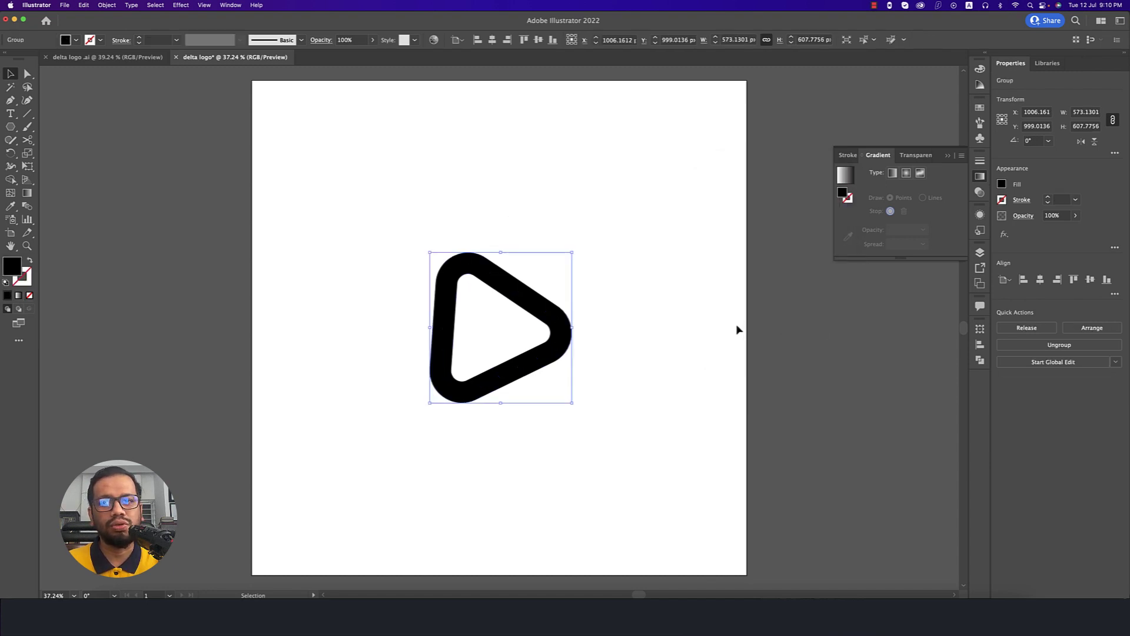
Step: Move the triangle group up slightly and tilt it to about 352°
drag(560, 361, 560, 331)
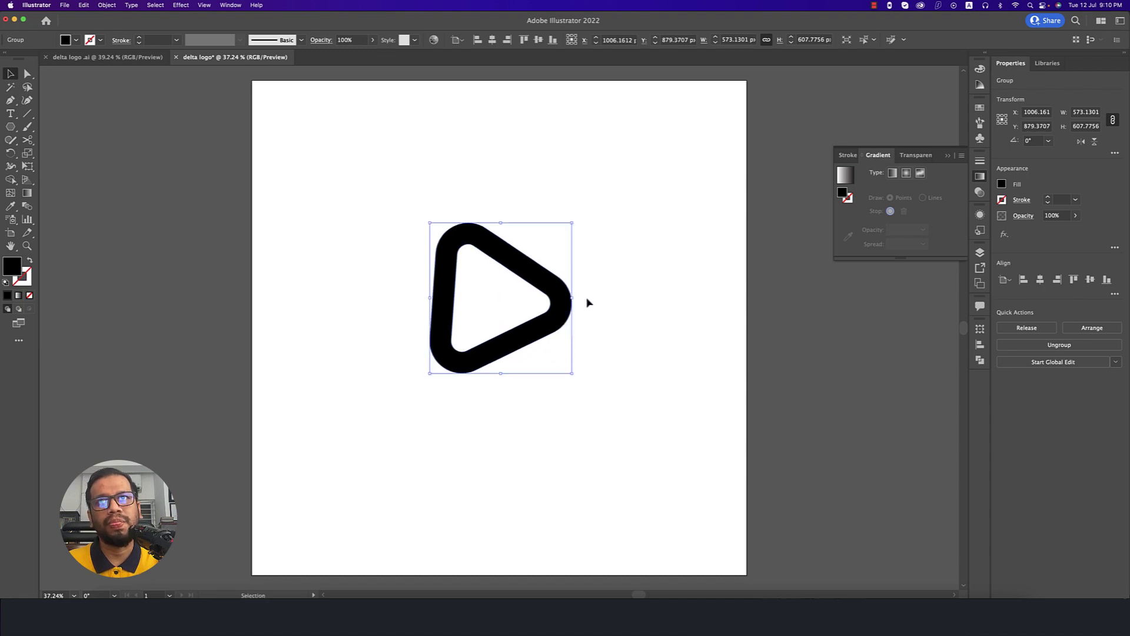
drag(576, 224, 582, 238)
click(635, 306)
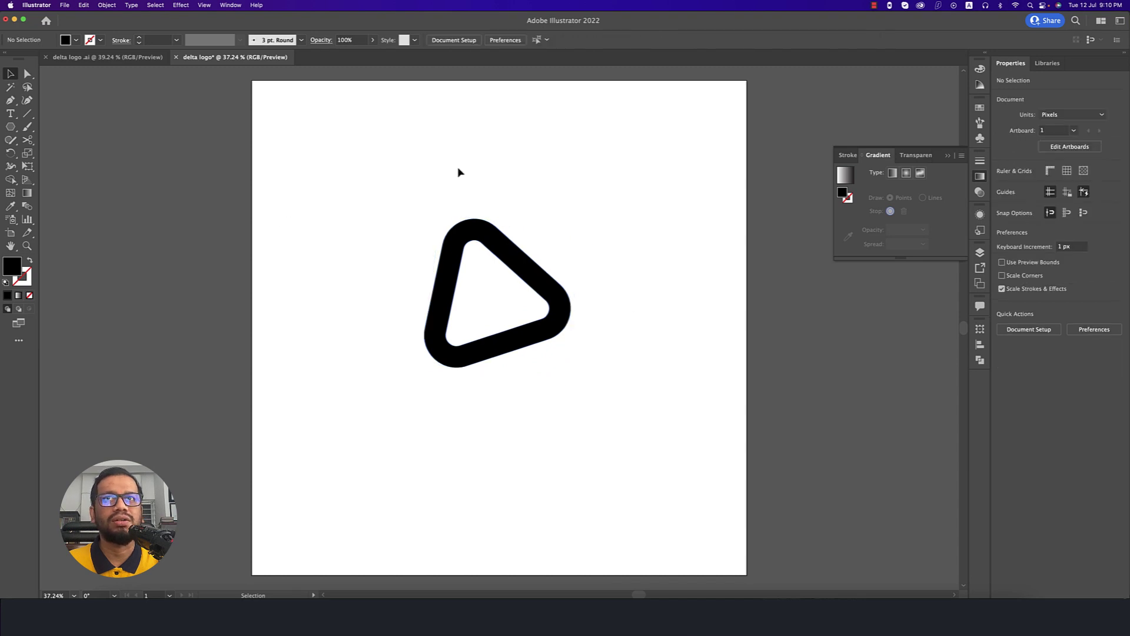
drag(459, 171, 675, 422)
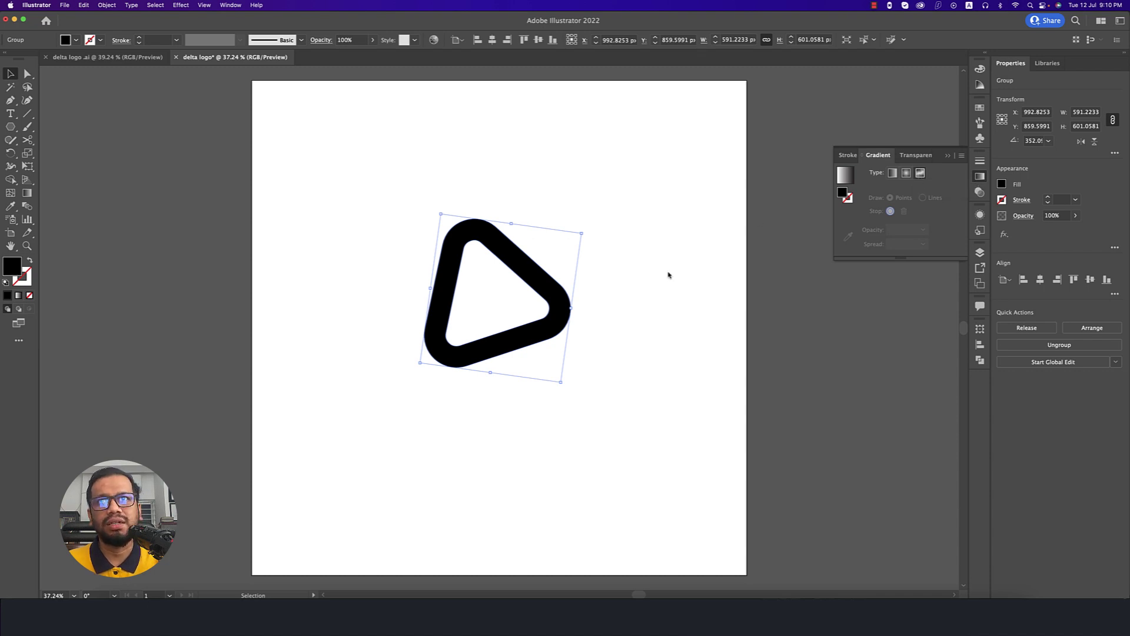
Step: Apply a freeform gradient, making the top stop orange and the right stop red
key(g)
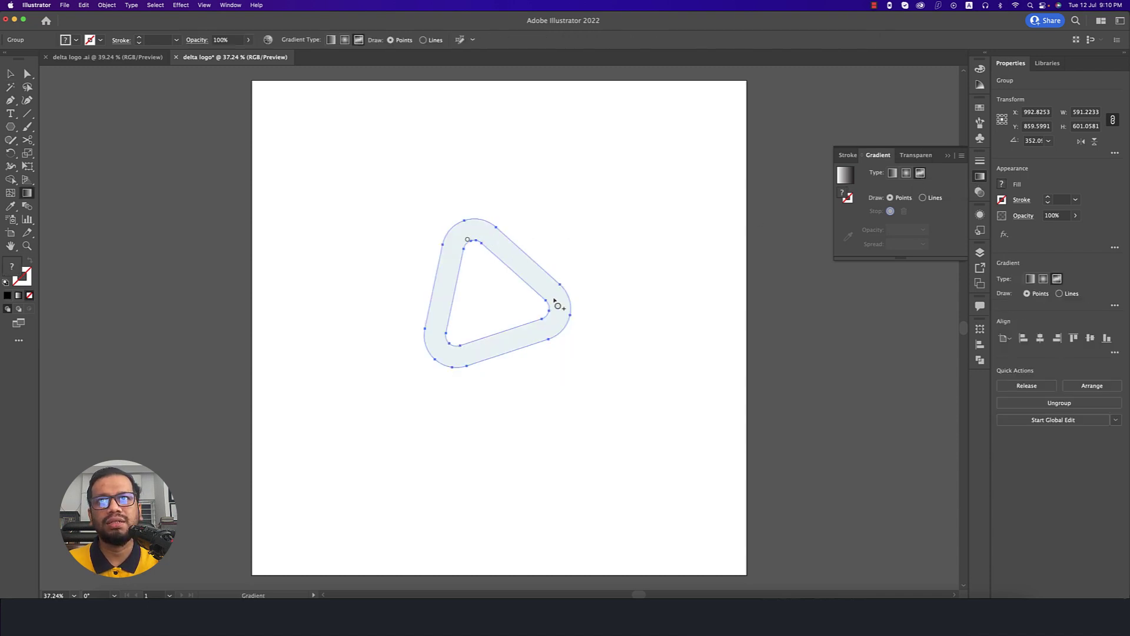
click(552, 296)
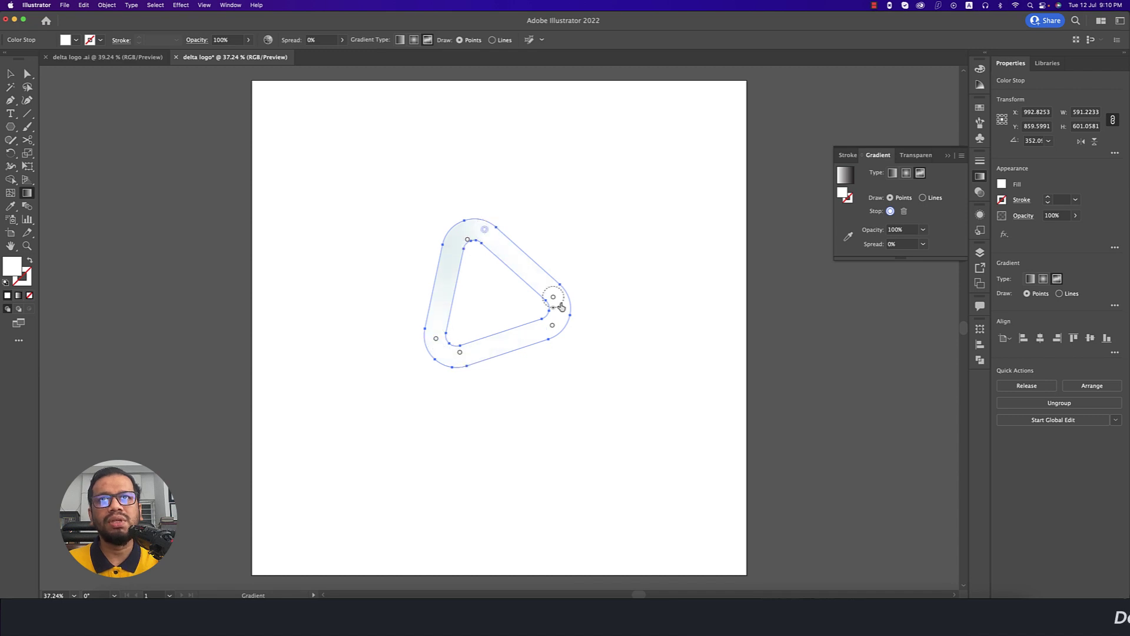
double_click(485, 230)
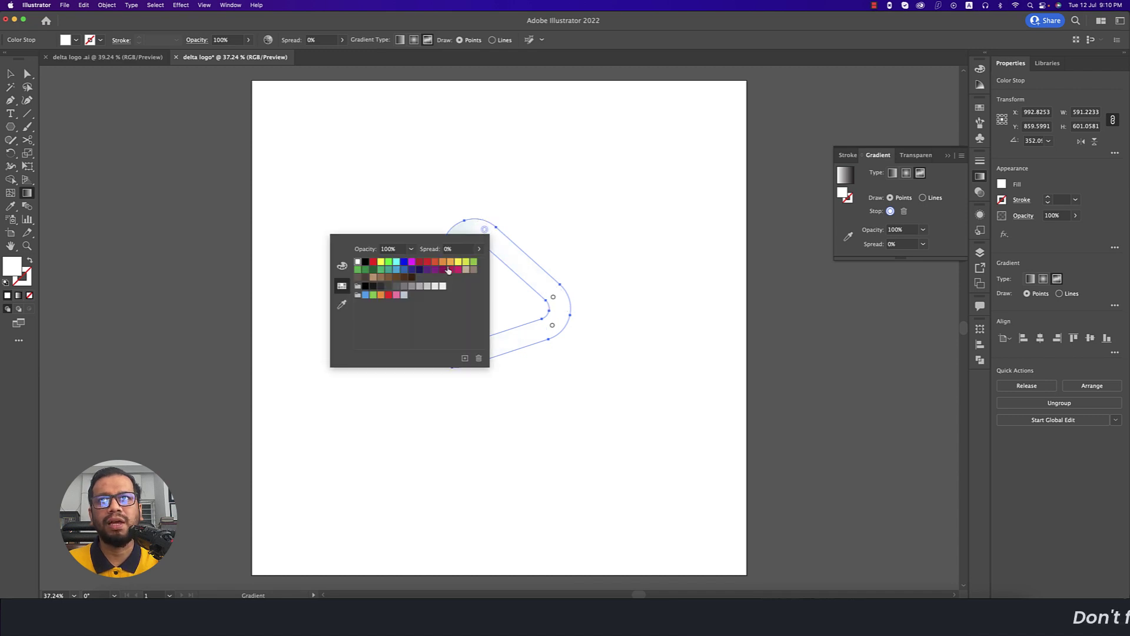
click(450, 262)
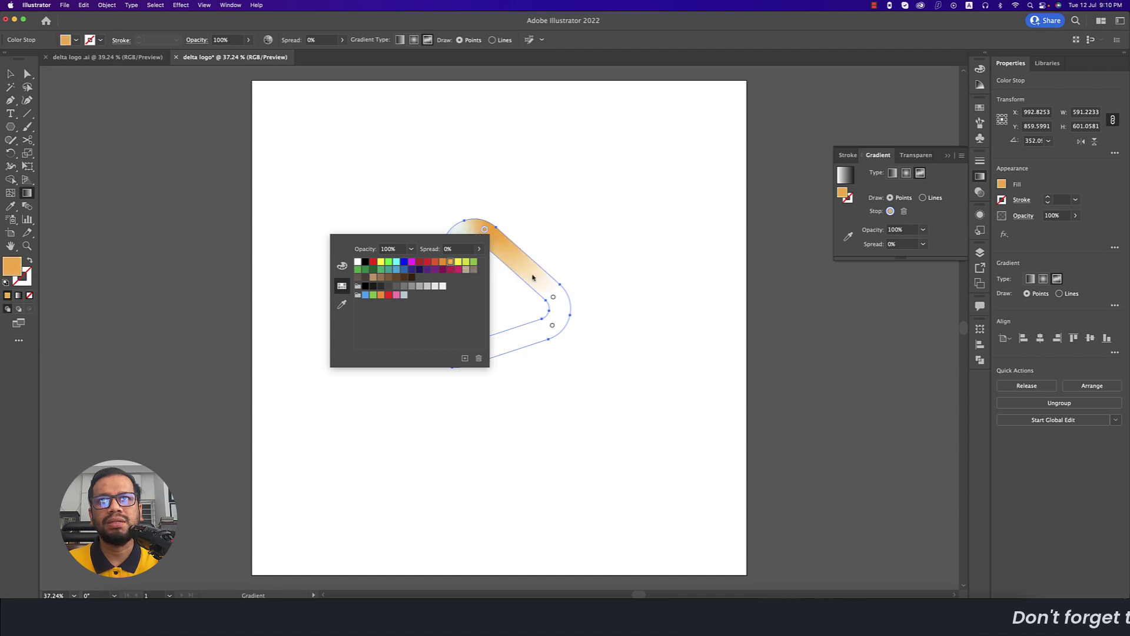
double_click(553, 297)
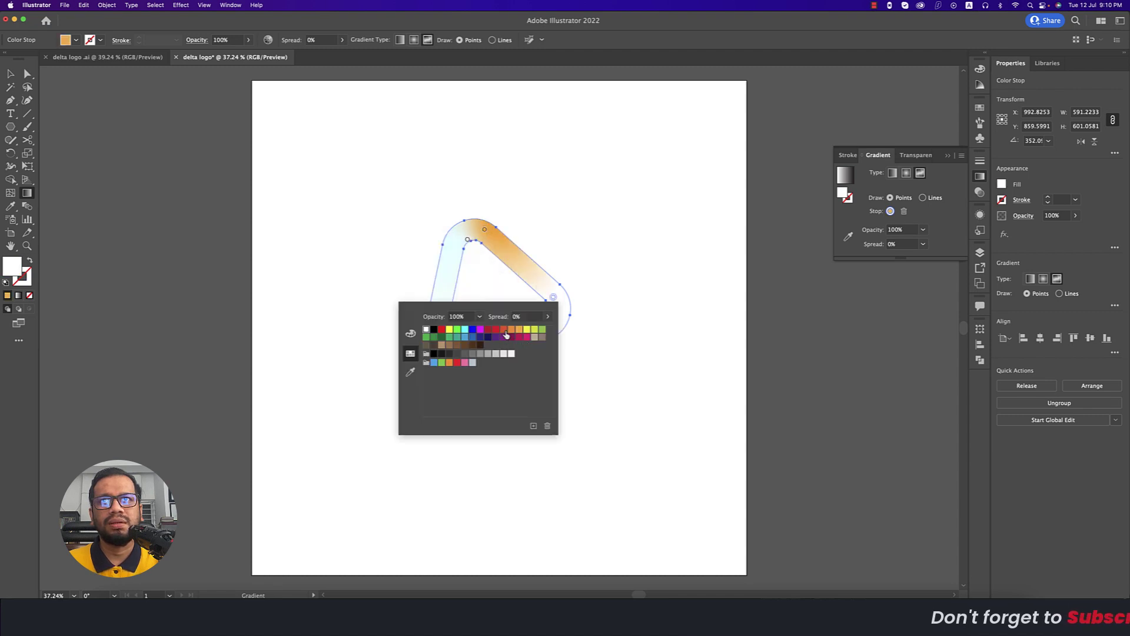
click(504, 330)
Step: Colour the upper-left stop crimson, lower-right purple and lower-left pink
double_click(467, 239)
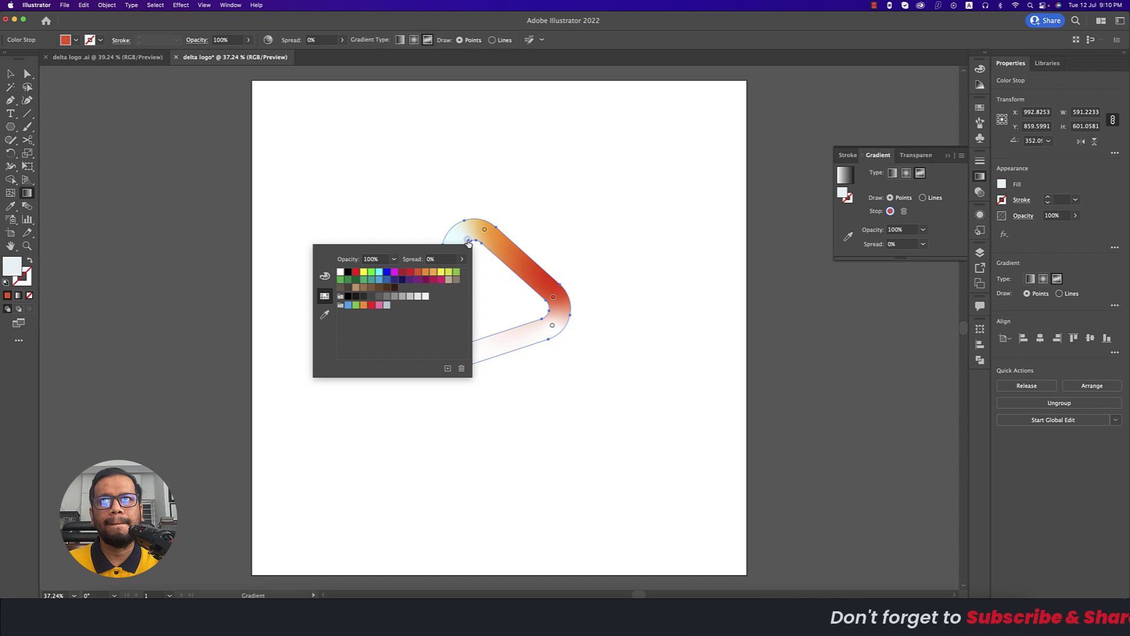
click(433, 279)
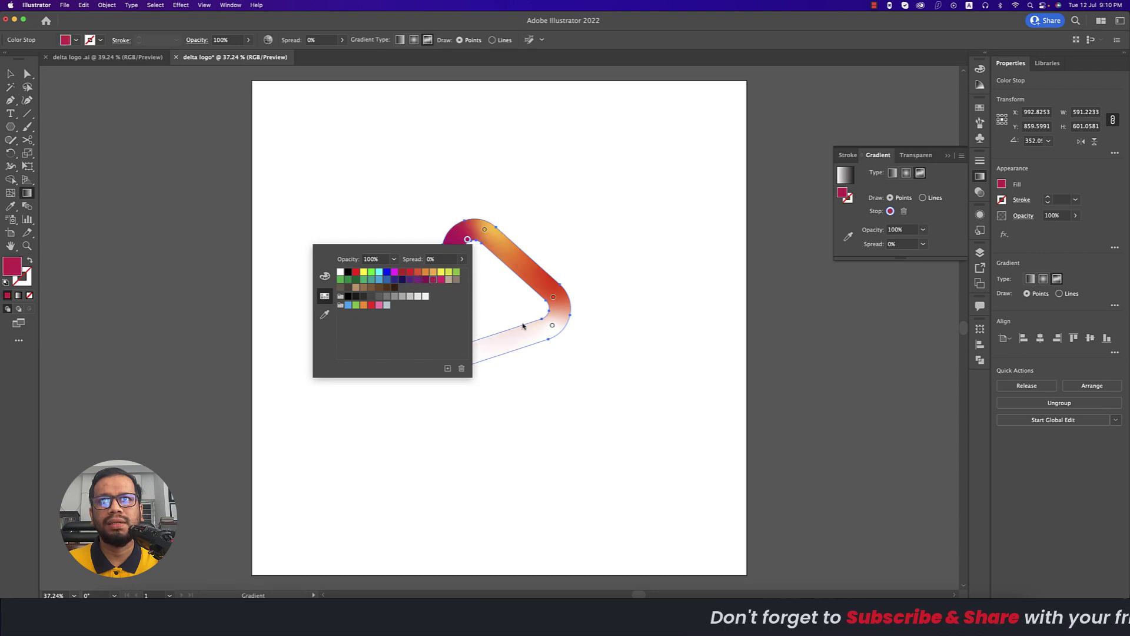
double_click(552, 325)
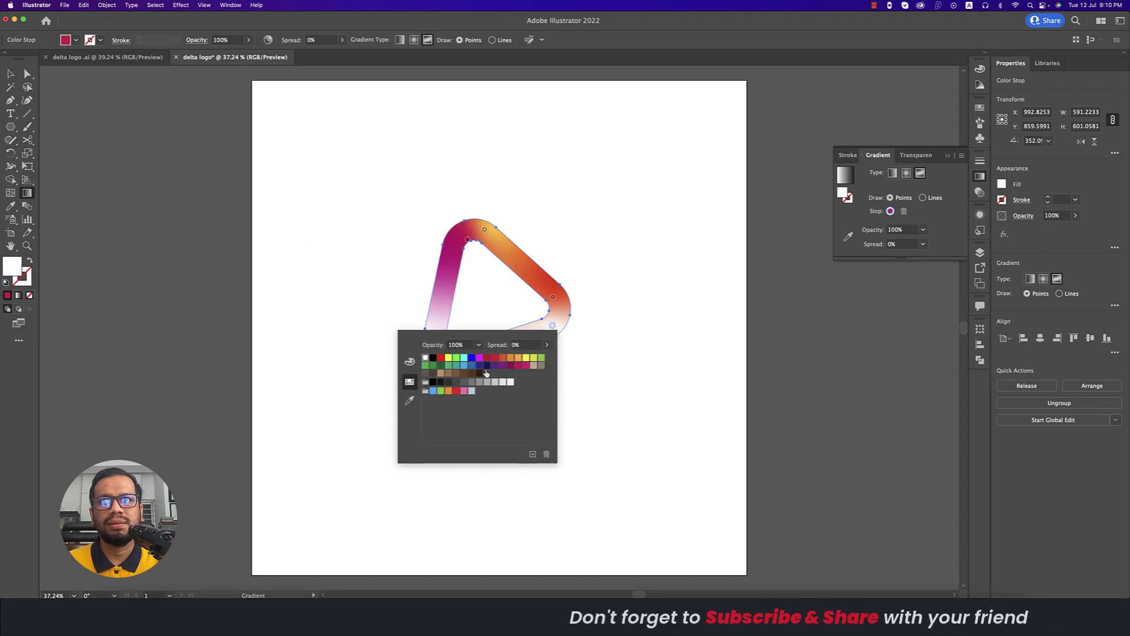
click(503, 365)
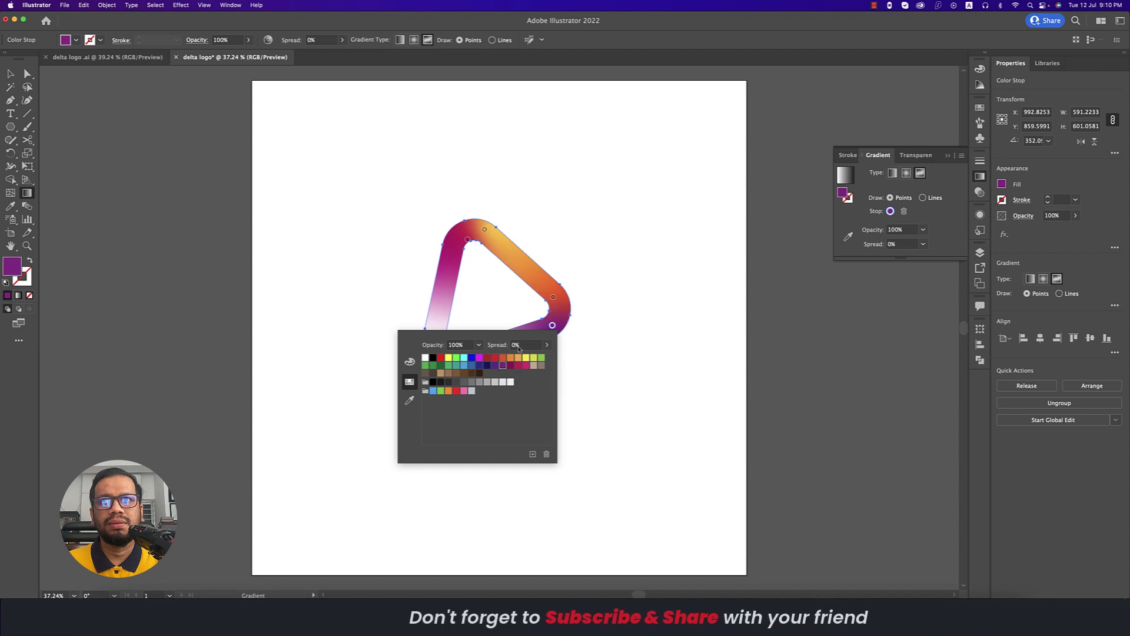
double_click(436, 339)
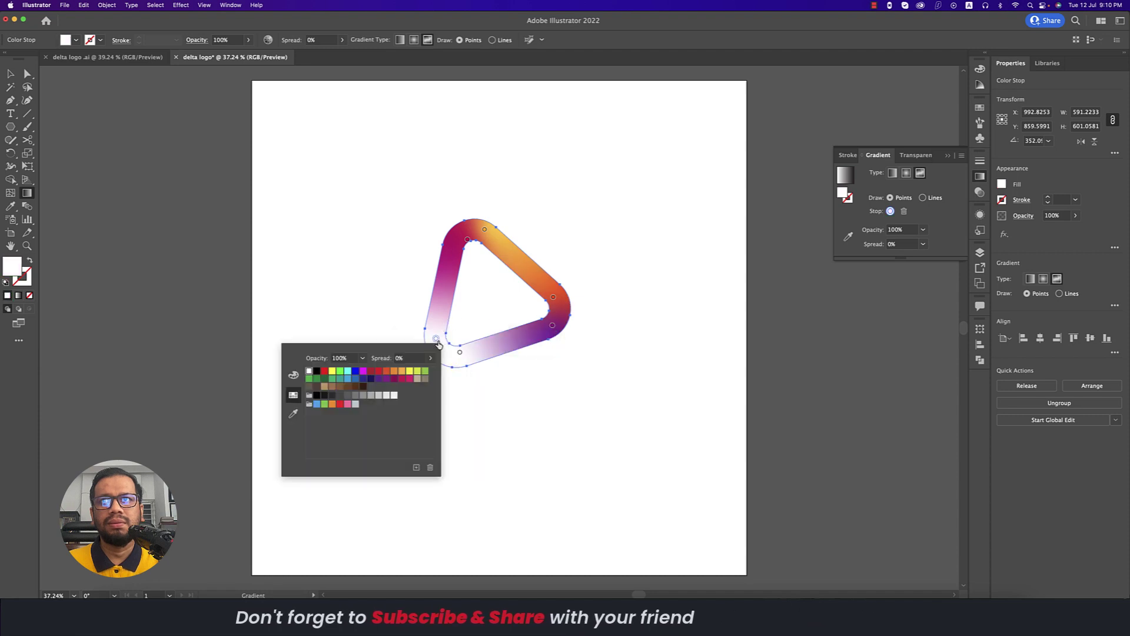
click(391, 376)
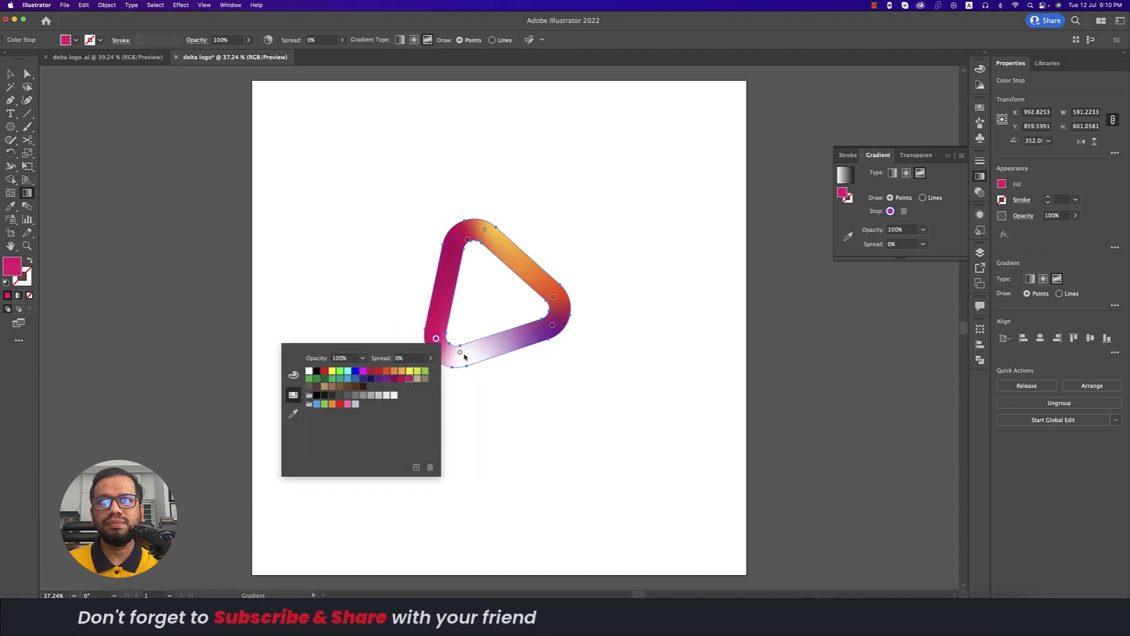
Step: Set the bottom gradient stop to magenta after trying blue, navy and purple
double_click(459, 353)
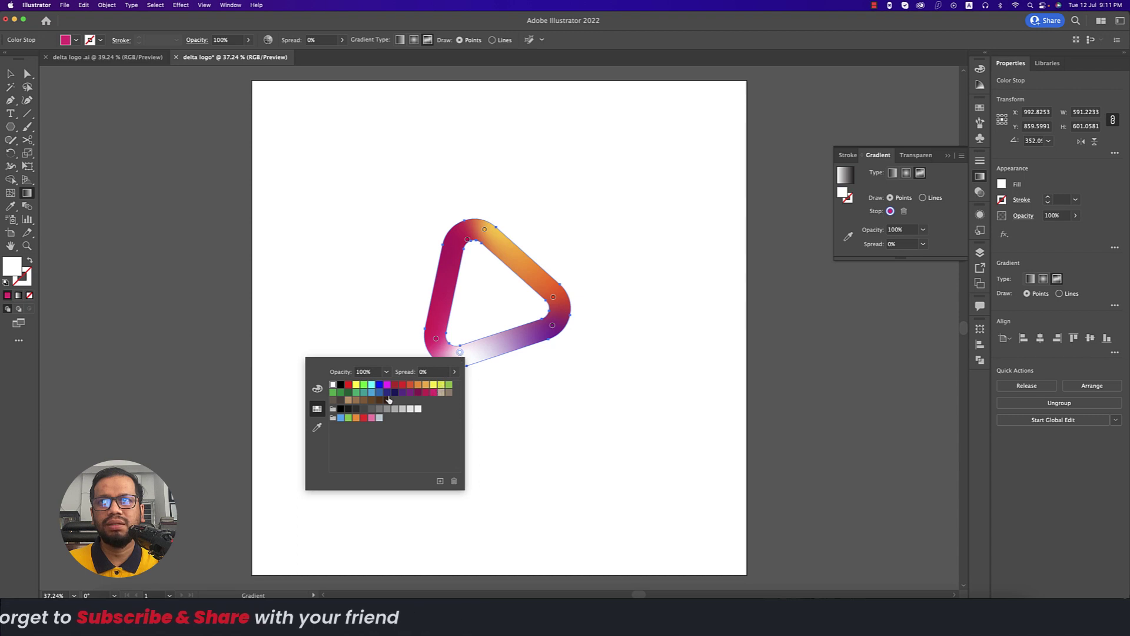
click(379, 393)
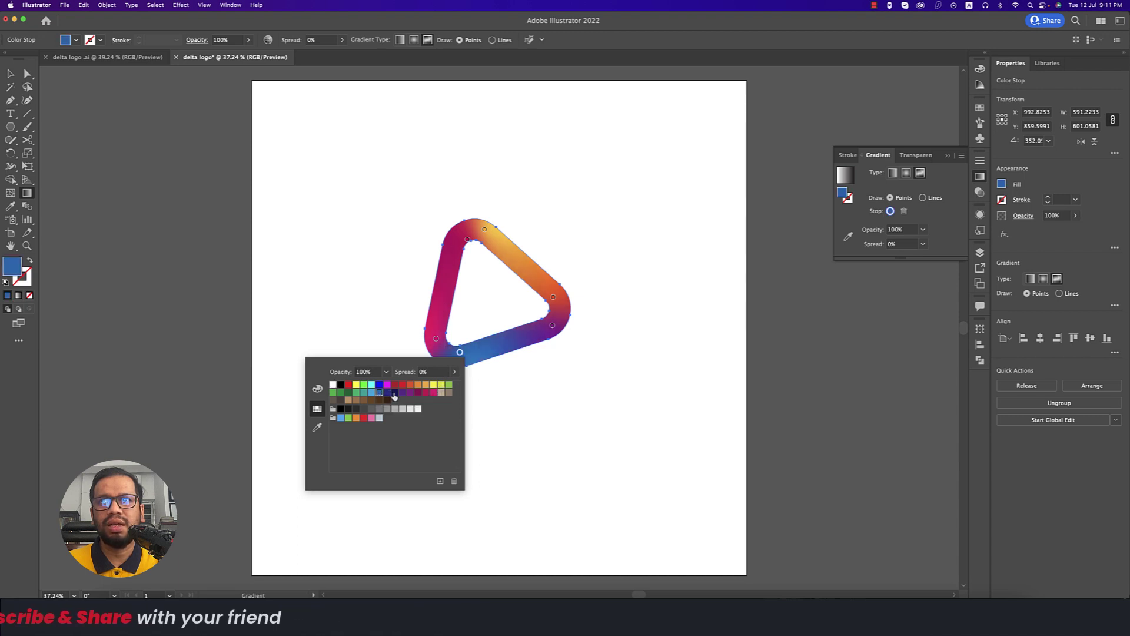
click(394, 392)
click(403, 393)
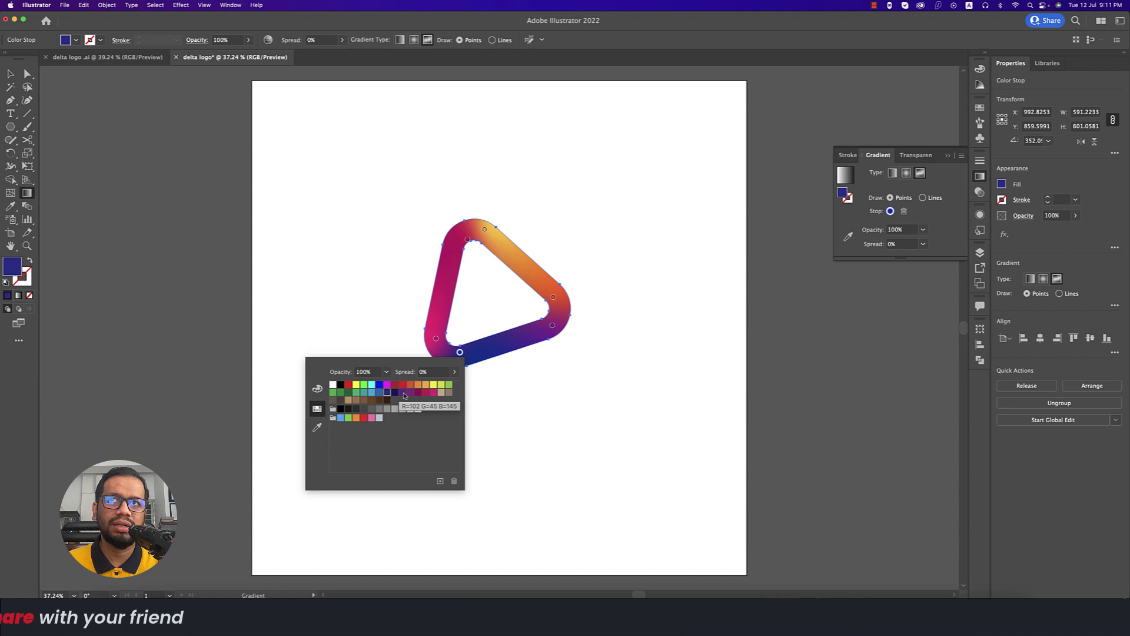
click(410, 393)
click(433, 393)
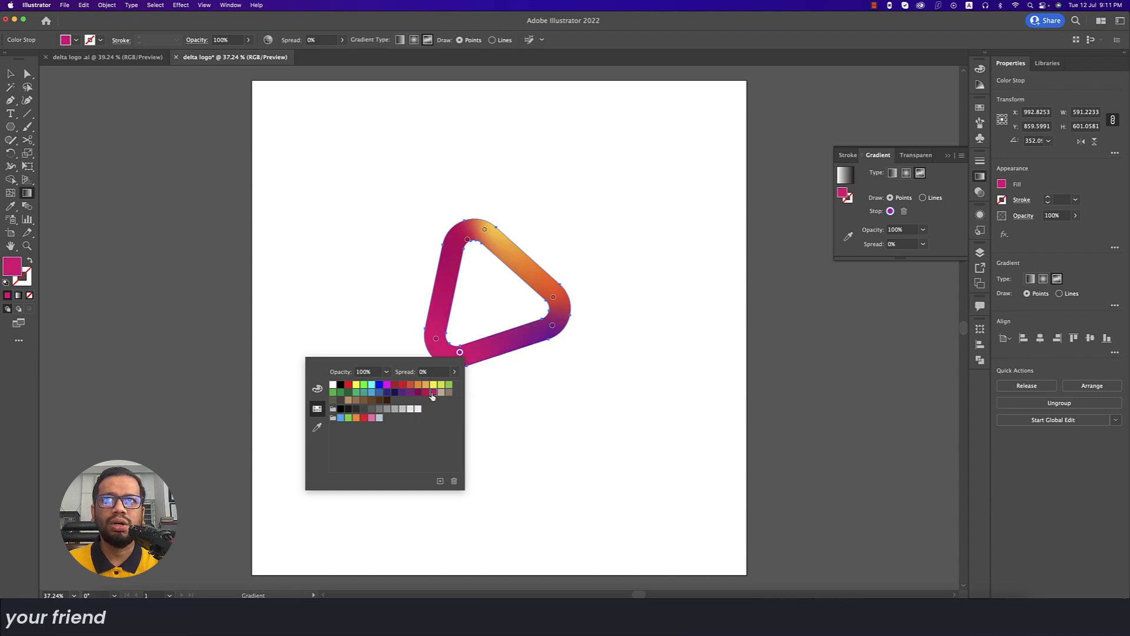
click(15, 75)
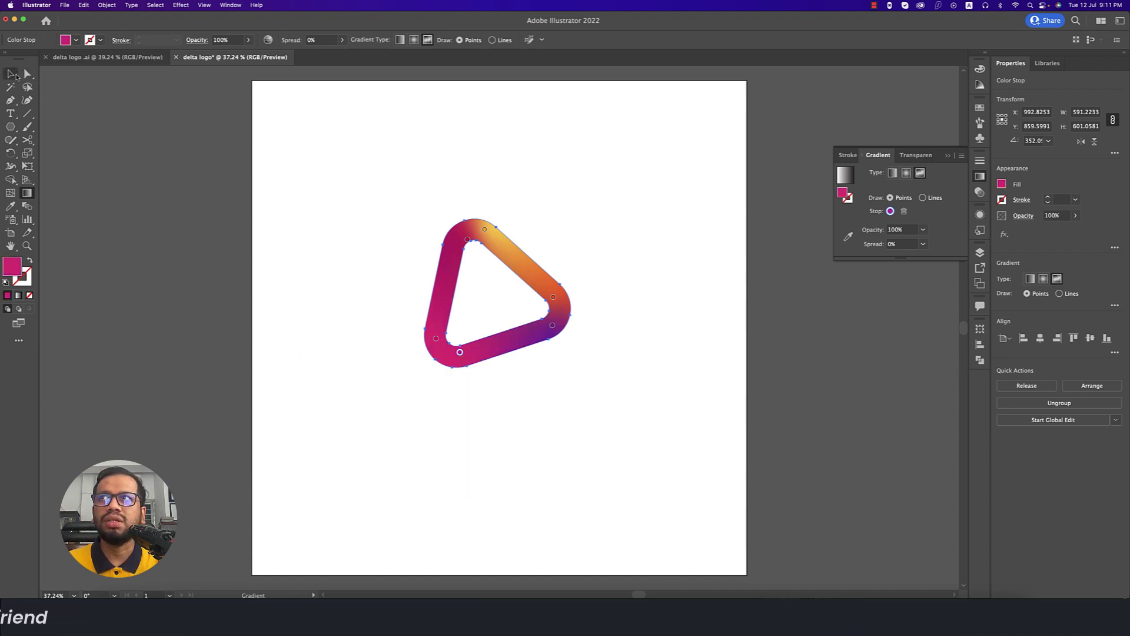
Step: Draw a 2000 x 2000 px rectangle on the artboard
click(11, 73)
click(330, 258)
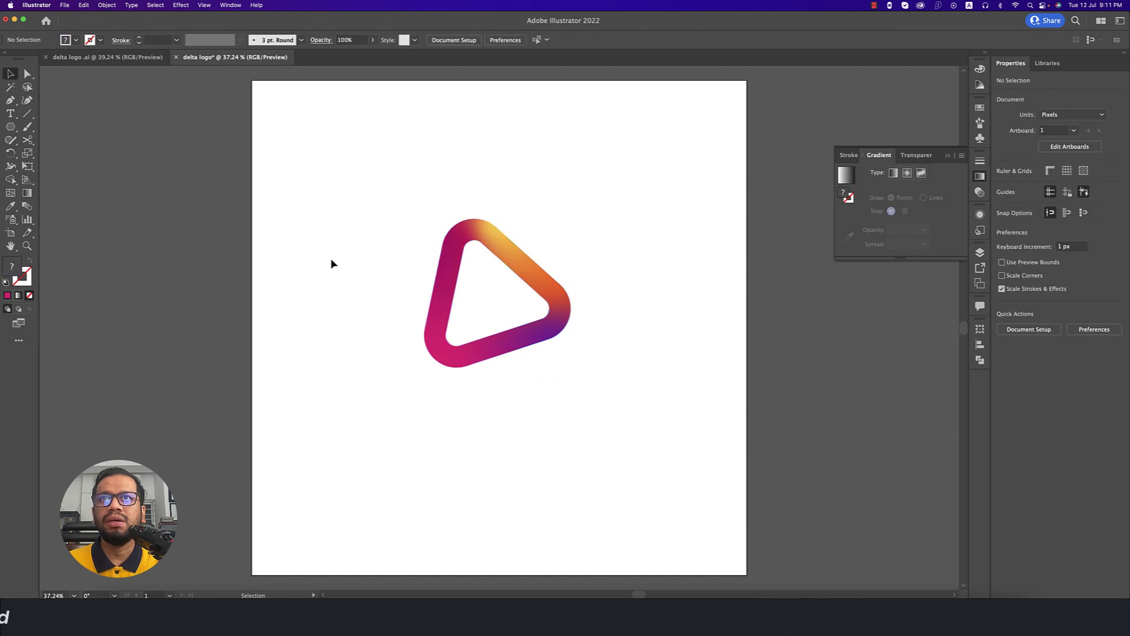
click(18, 126)
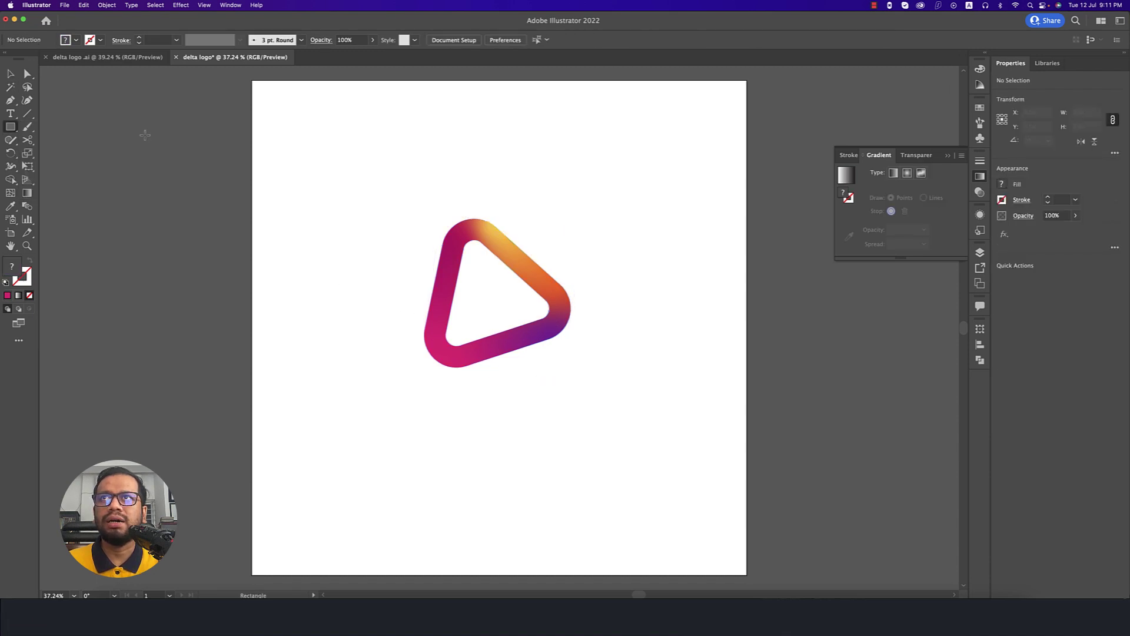
click(344, 149)
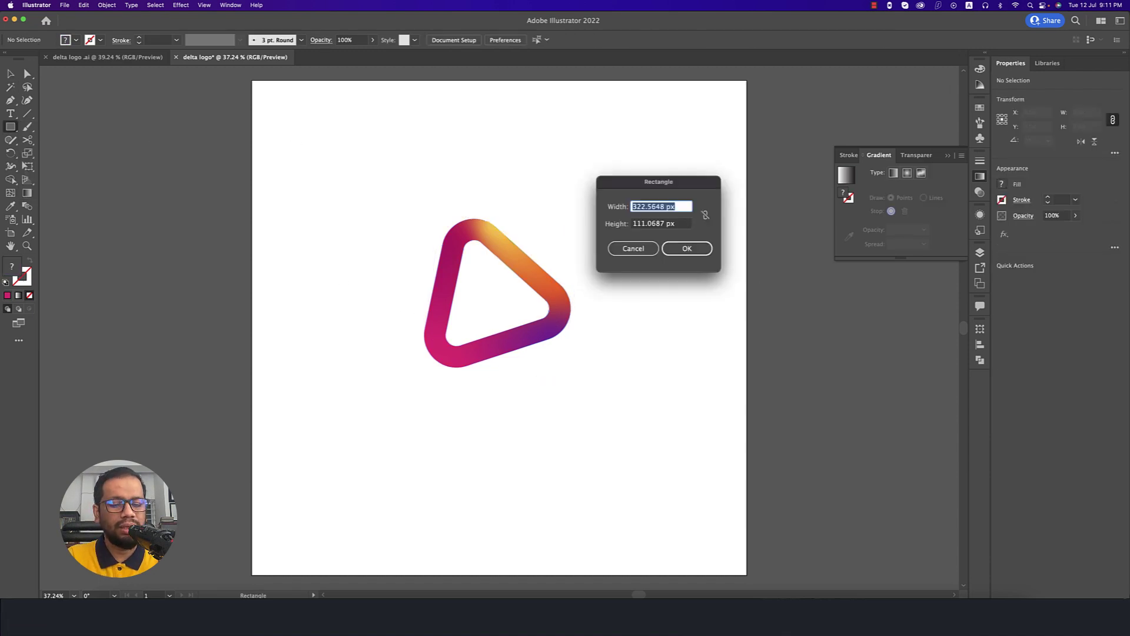
click(670, 225)
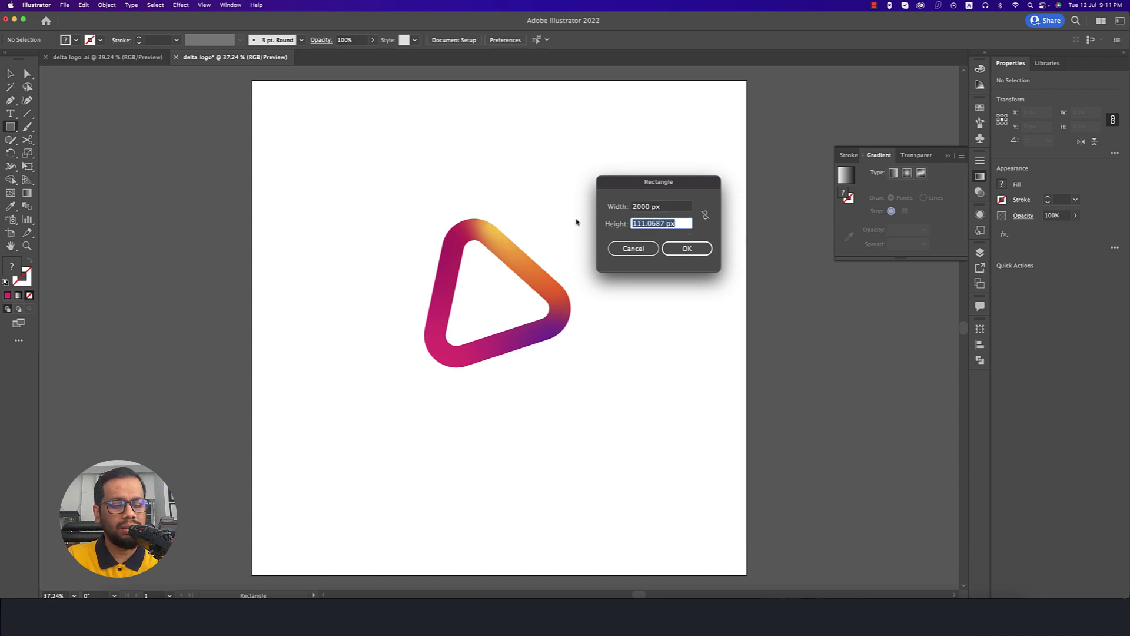
text(2000)
key(Return)
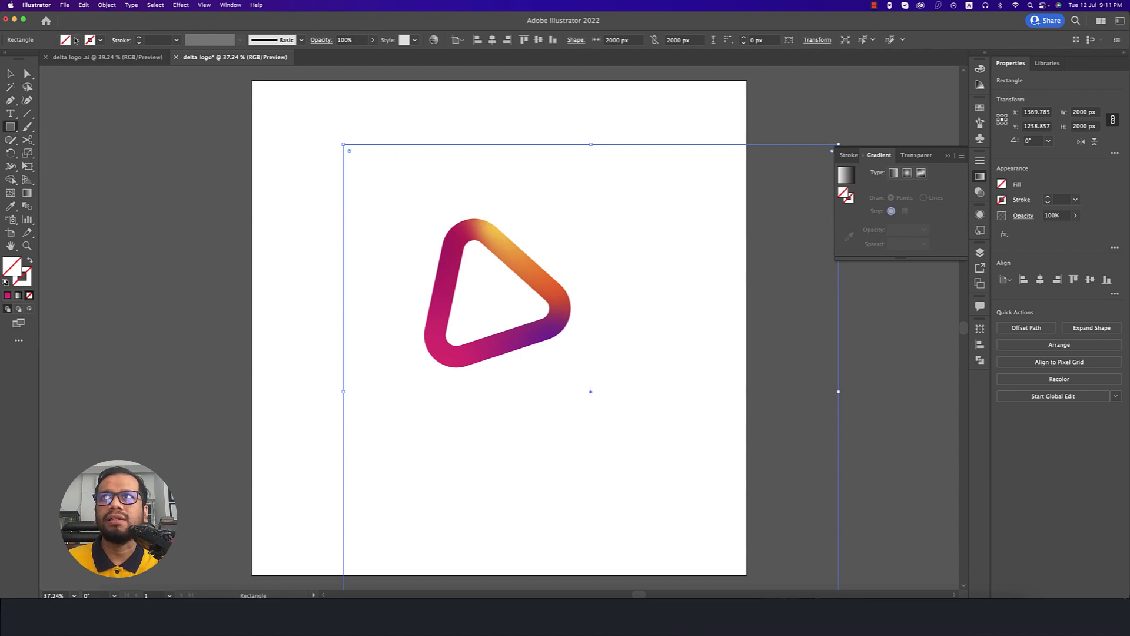
Step: Fill the rectangle dark grey and align it to the artboard's top and left edges
click(76, 39)
click(22, 91)
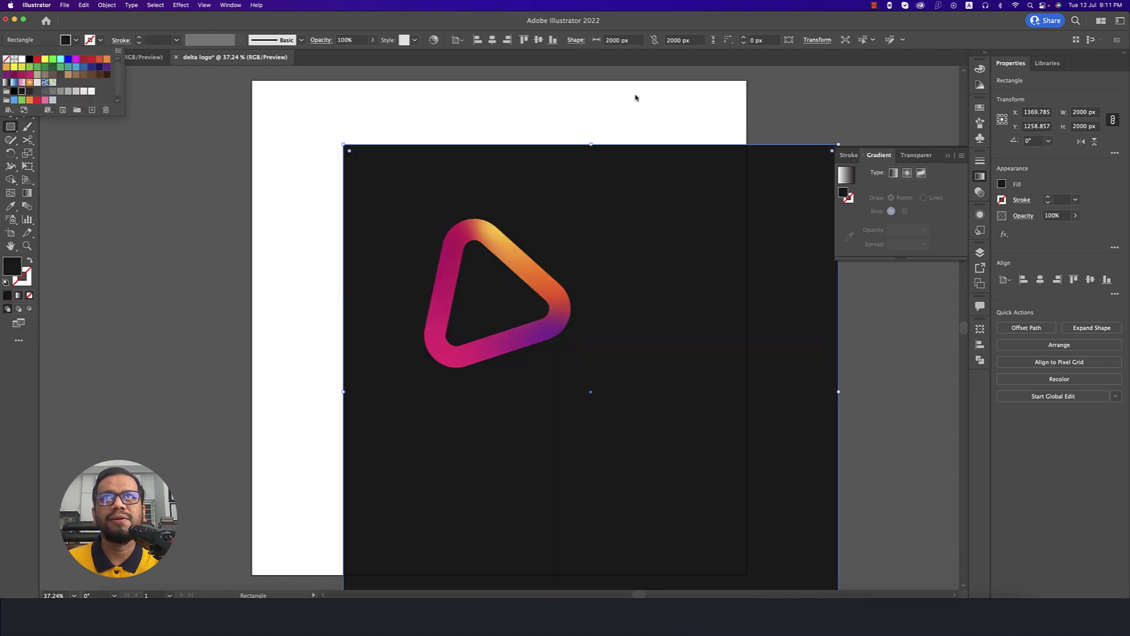
key(Escape)
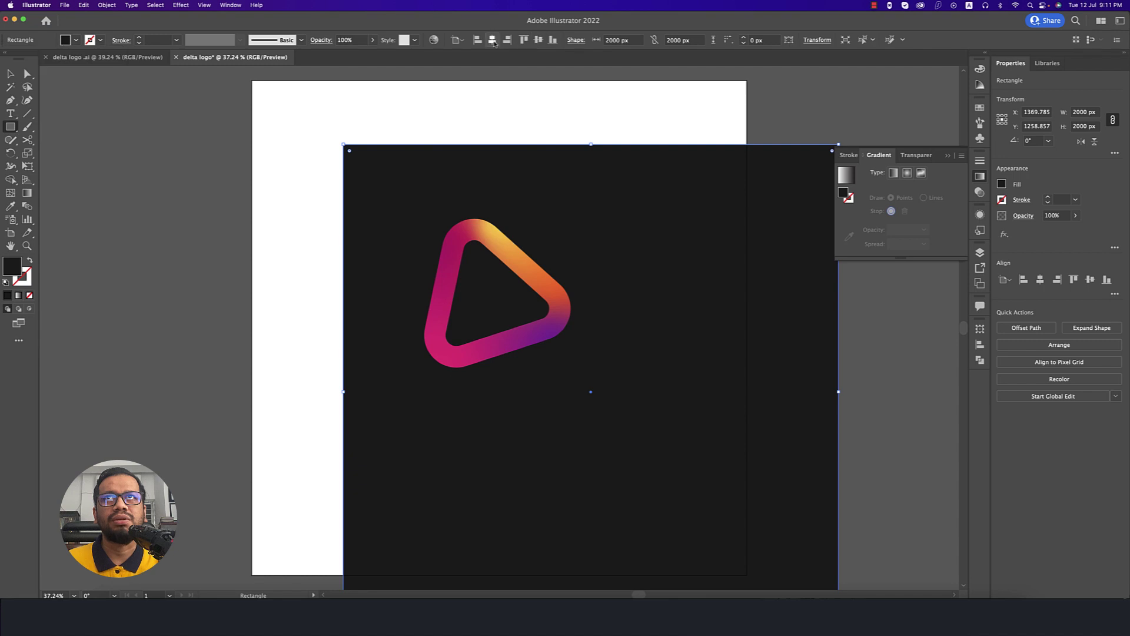
click(538, 40)
click(492, 39)
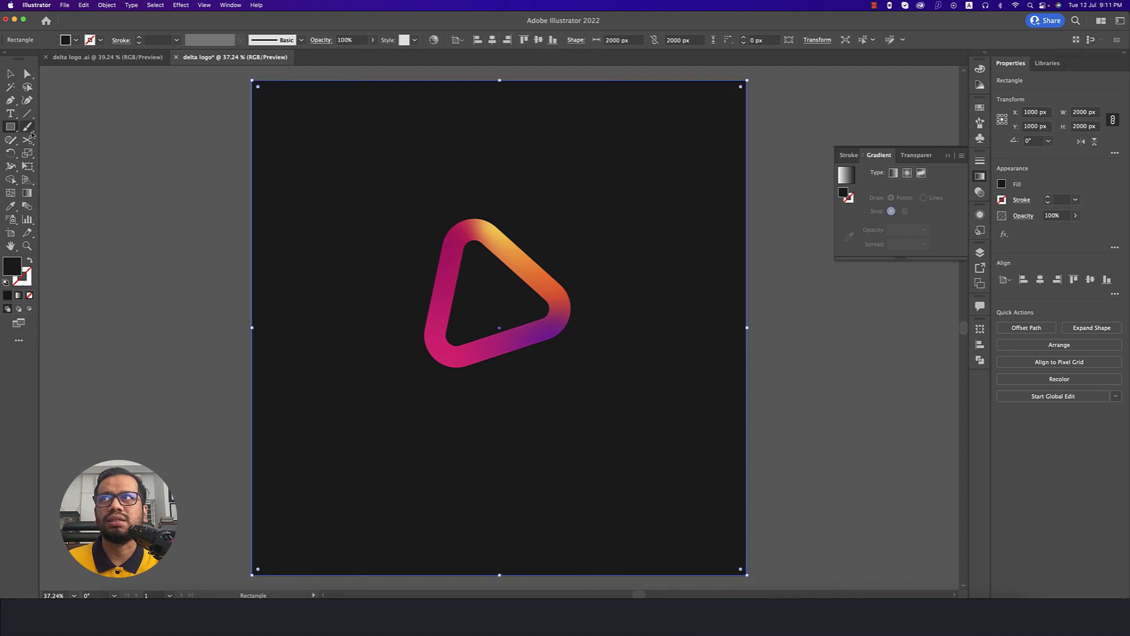
click(10, 74)
Step: Start a text line below the gradient triangle with a 72 pt size
click(152, 206)
click(525, 333)
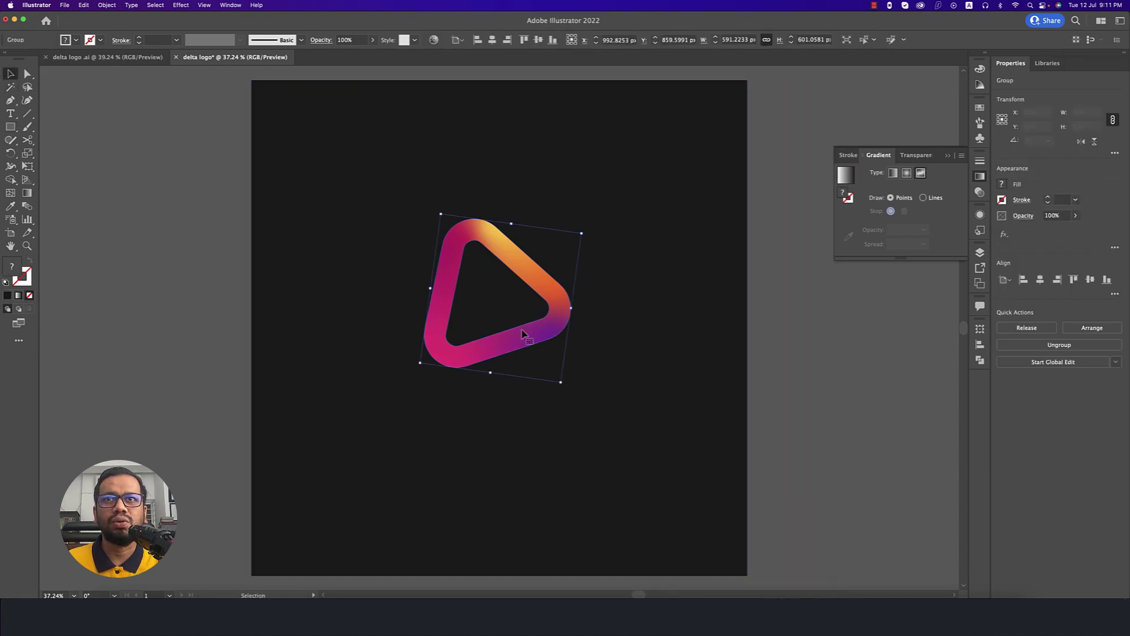
click(153, 367)
click(10, 113)
click(415, 417)
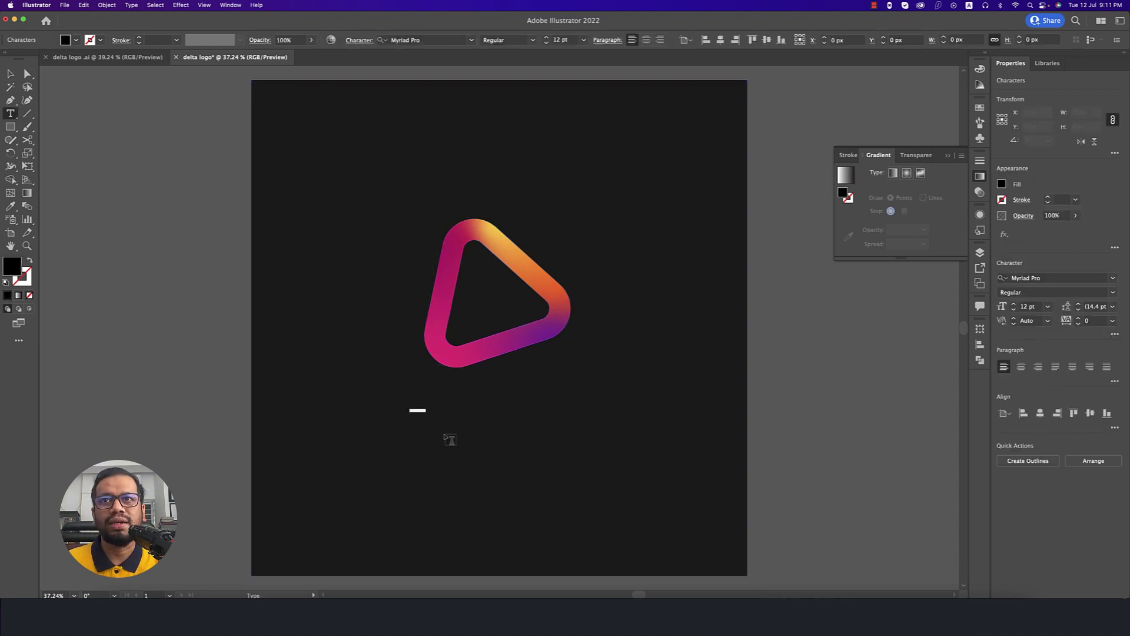
click(583, 40)
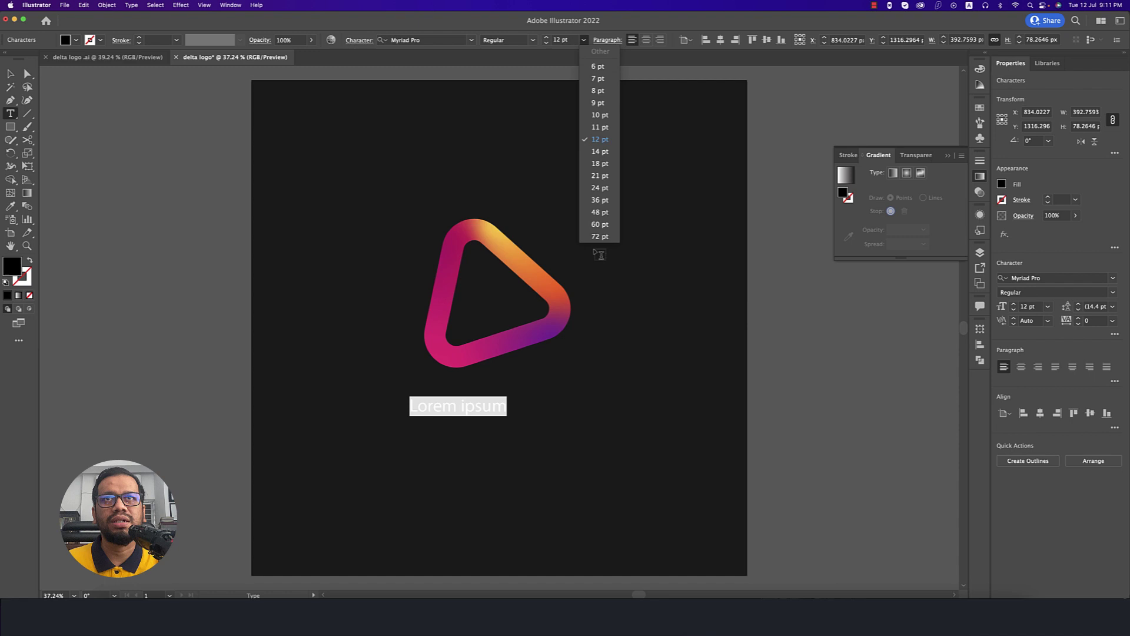
click(603, 240)
key(Escape)
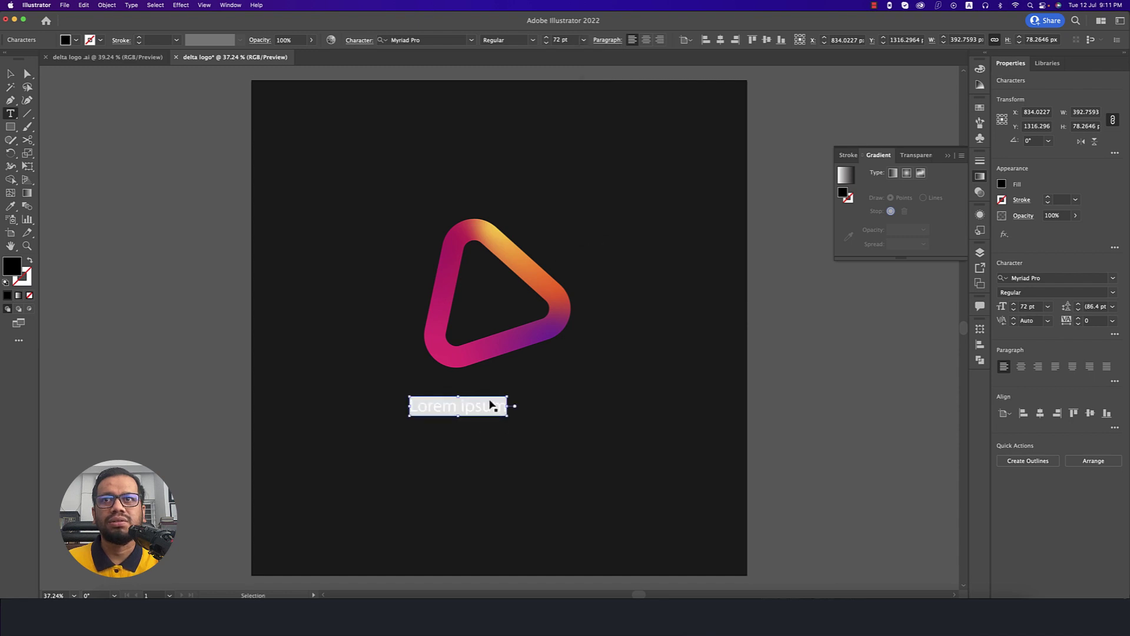
Step: Make the text white in Abril Fatface Regular and type 'deltalab'
click(76, 40)
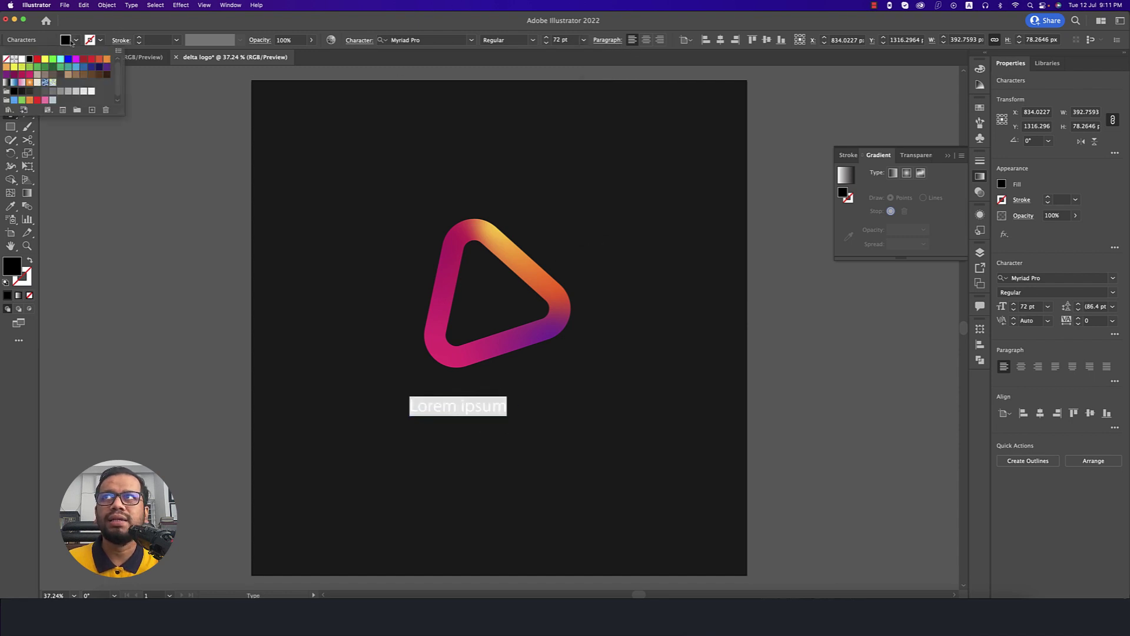
click(22, 59)
click(406, 32)
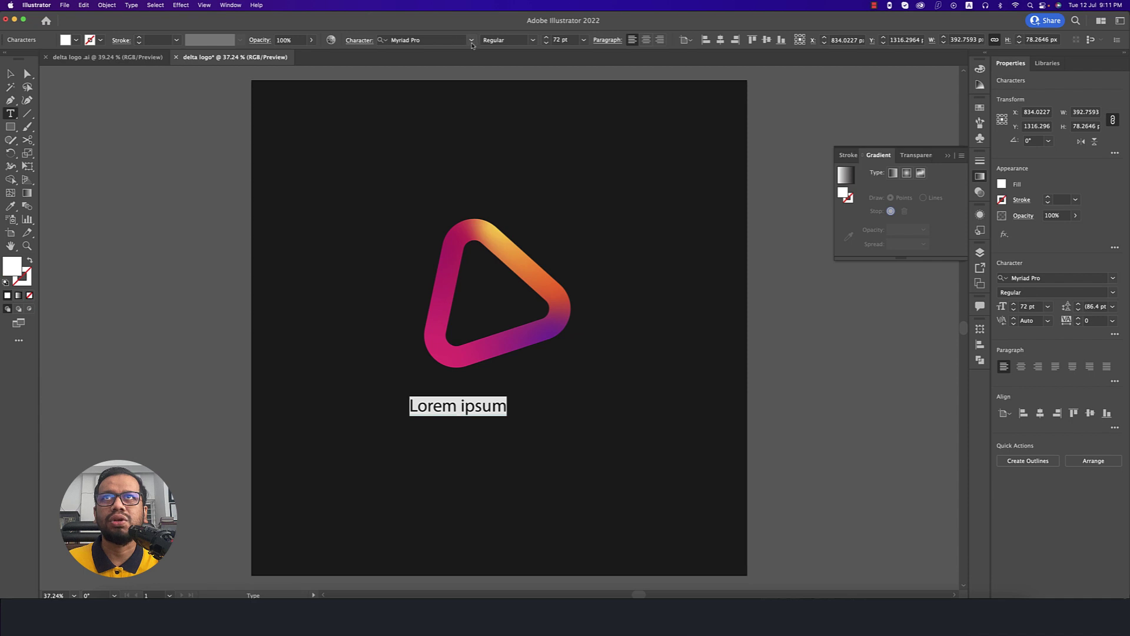
click(471, 41)
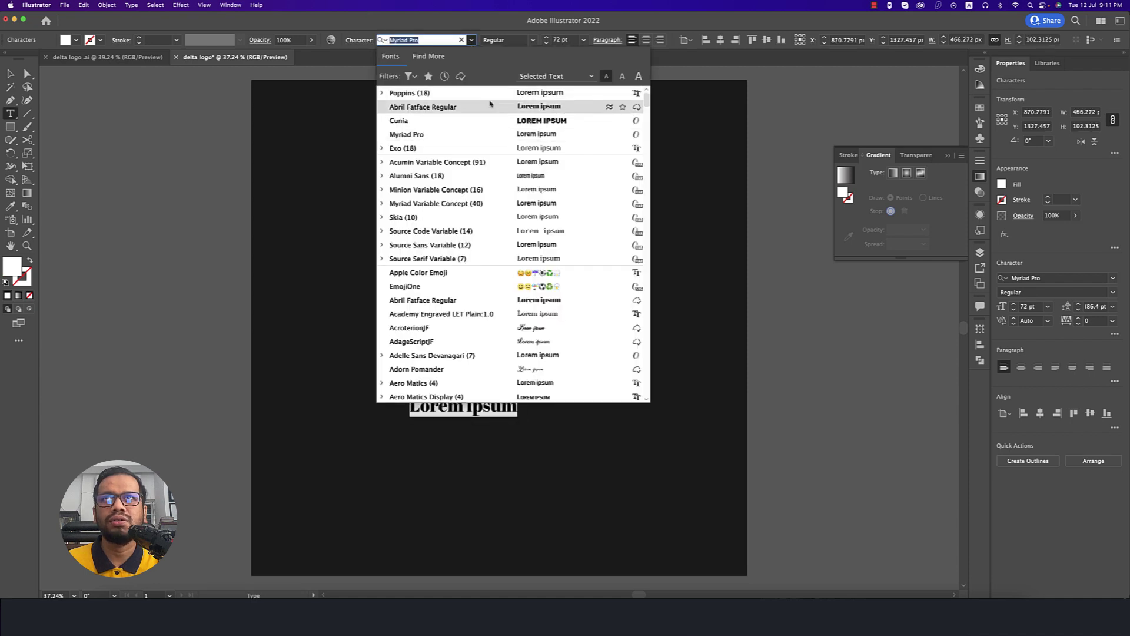
click(491, 105)
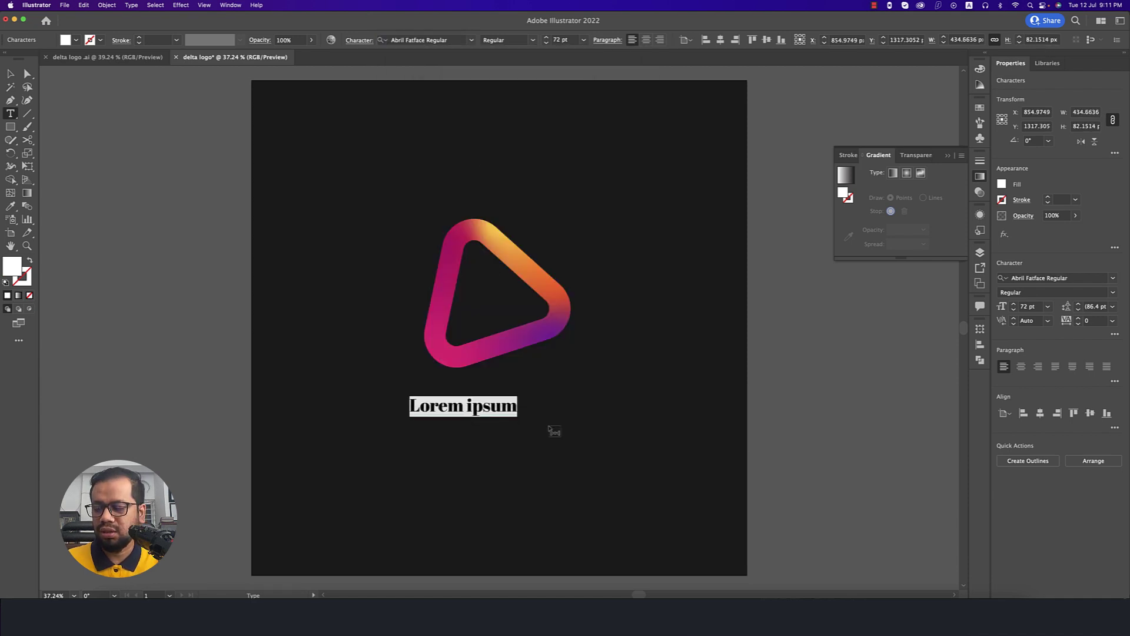
text(deltalab)
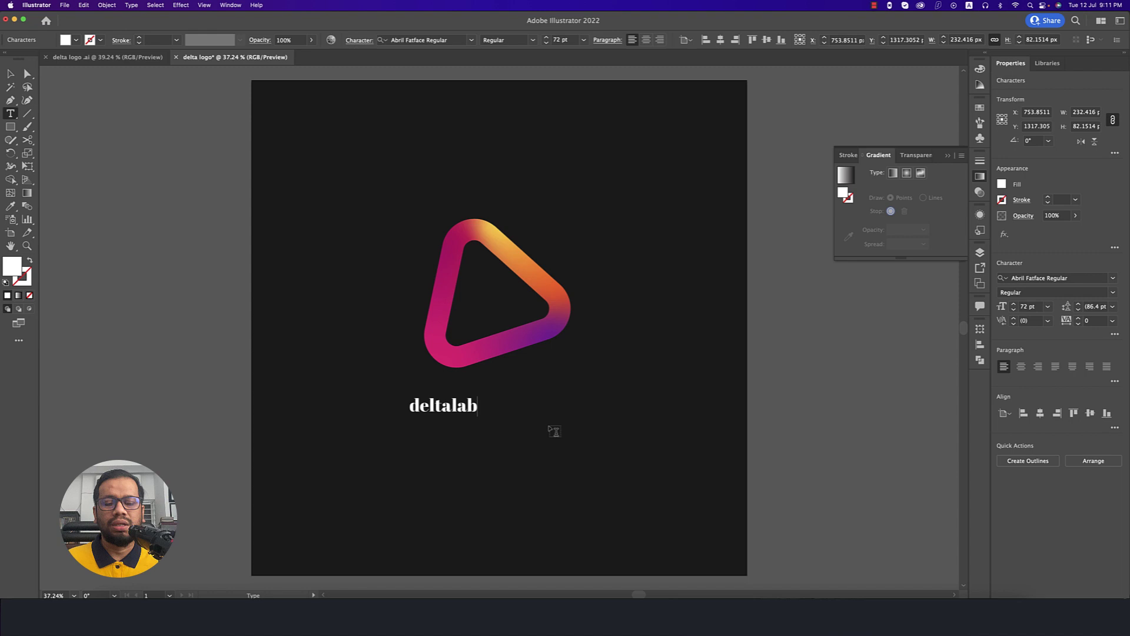
Step: Enlarge the deltalab text to about 170 pt, then shrink and lower the triangle
click(10, 73)
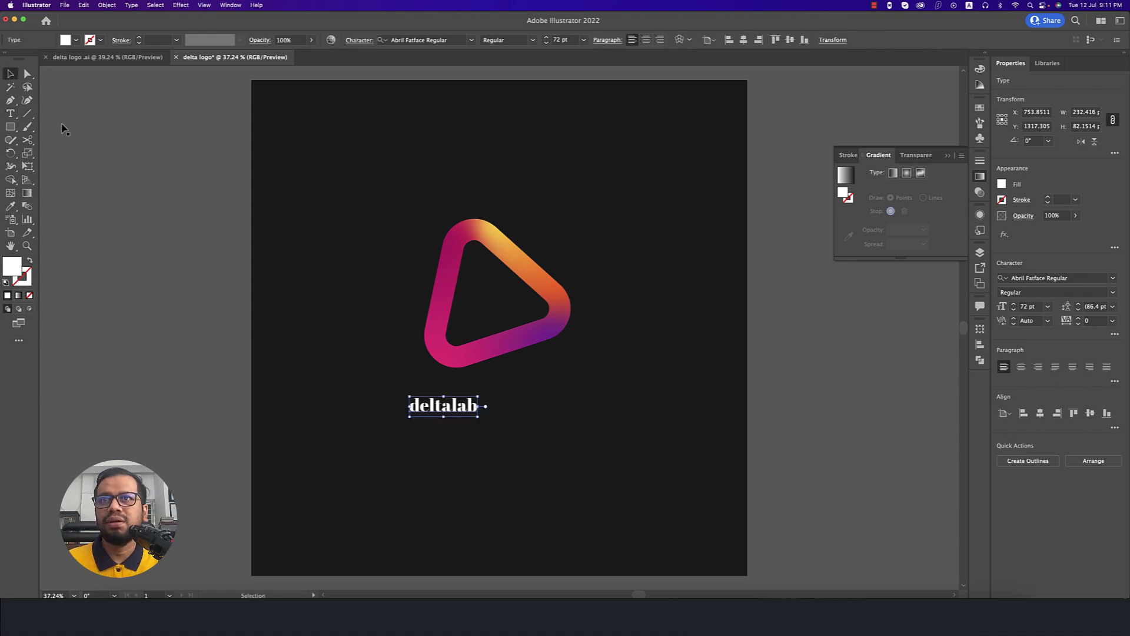
drag(482, 409, 542, 411)
click(514, 360)
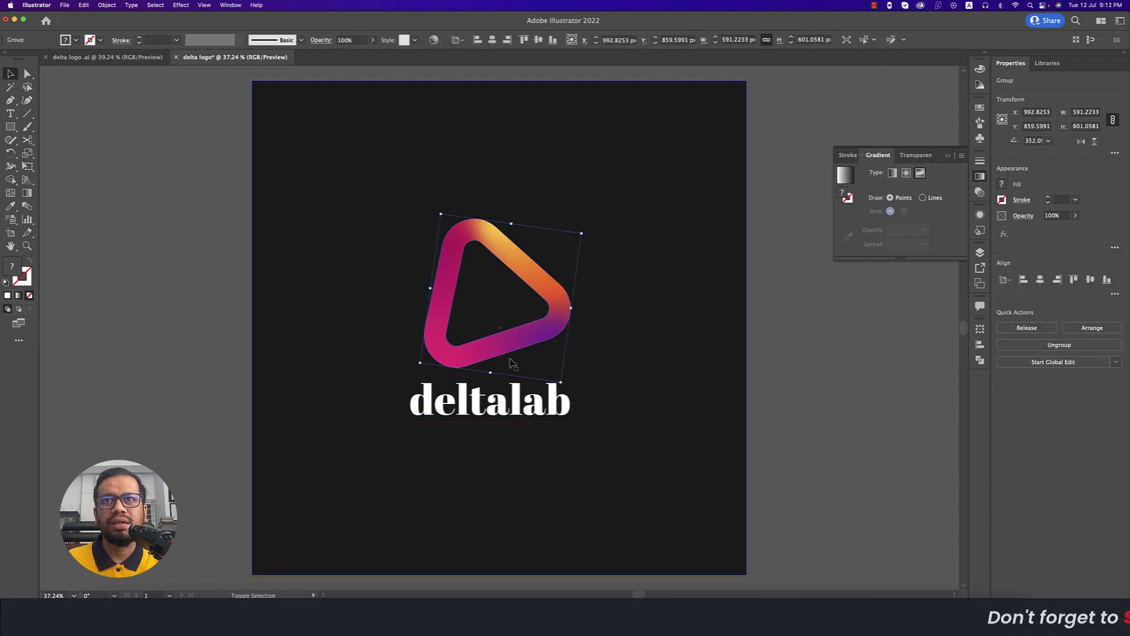
drag(491, 374, 502, 351)
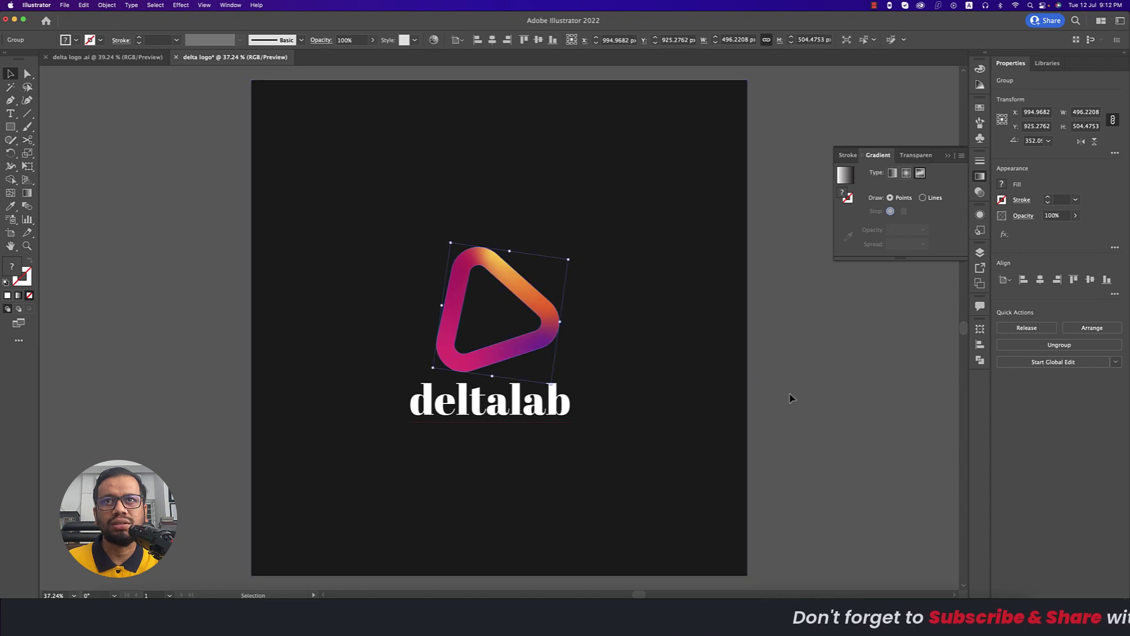
Step: Centre the deltalab wordmark horizontally under the triangle
click(698, 406)
click(532, 413)
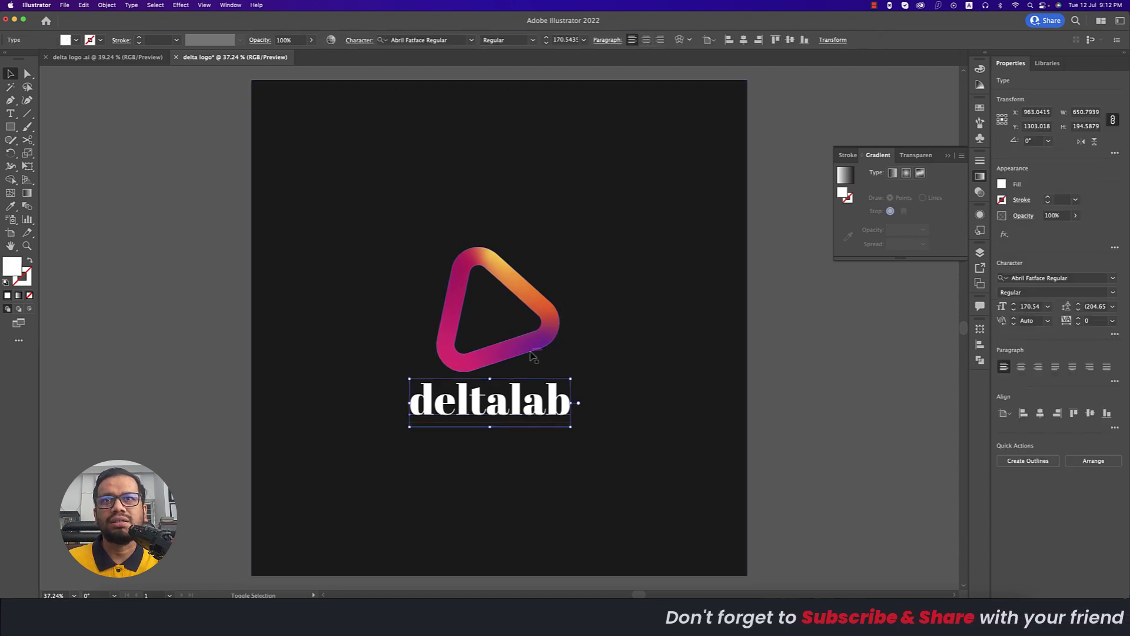
shift+click(550, 366)
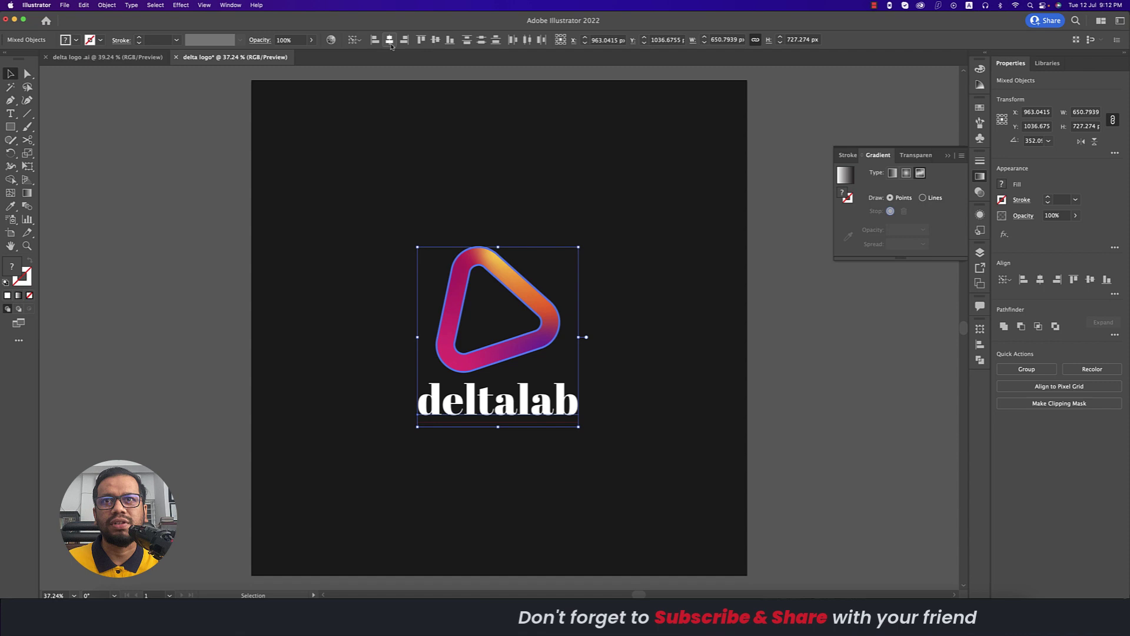
click(799, 343)
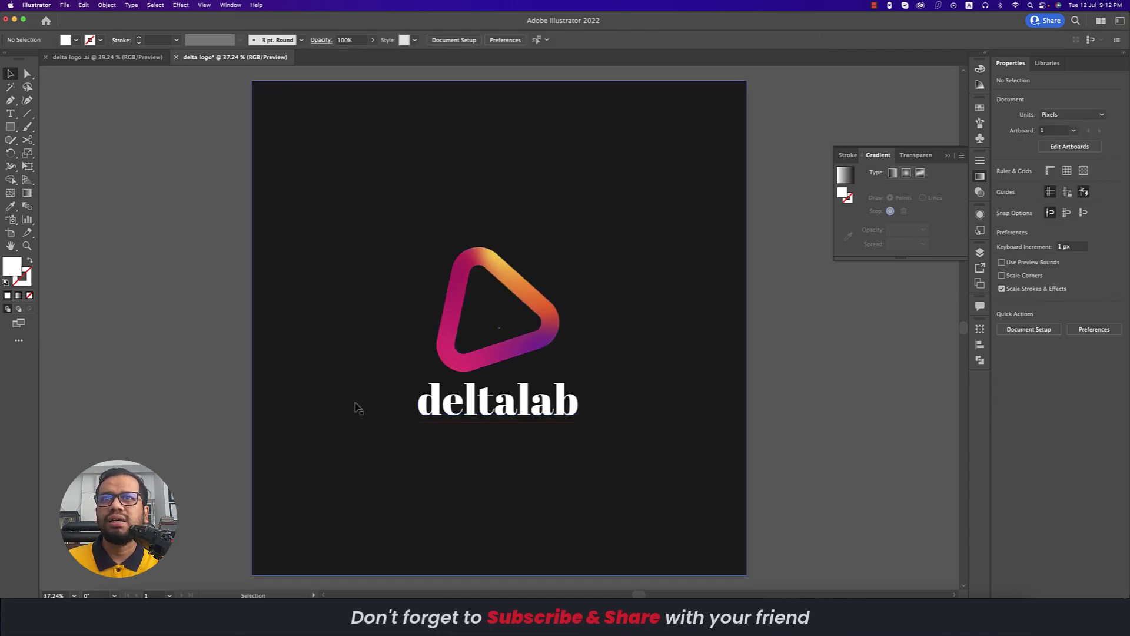
click(519, 415)
Step: Duplicate deltalab below the wordmark and set the copy to Poppins Light
alt+drag(518, 415, 542, 455)
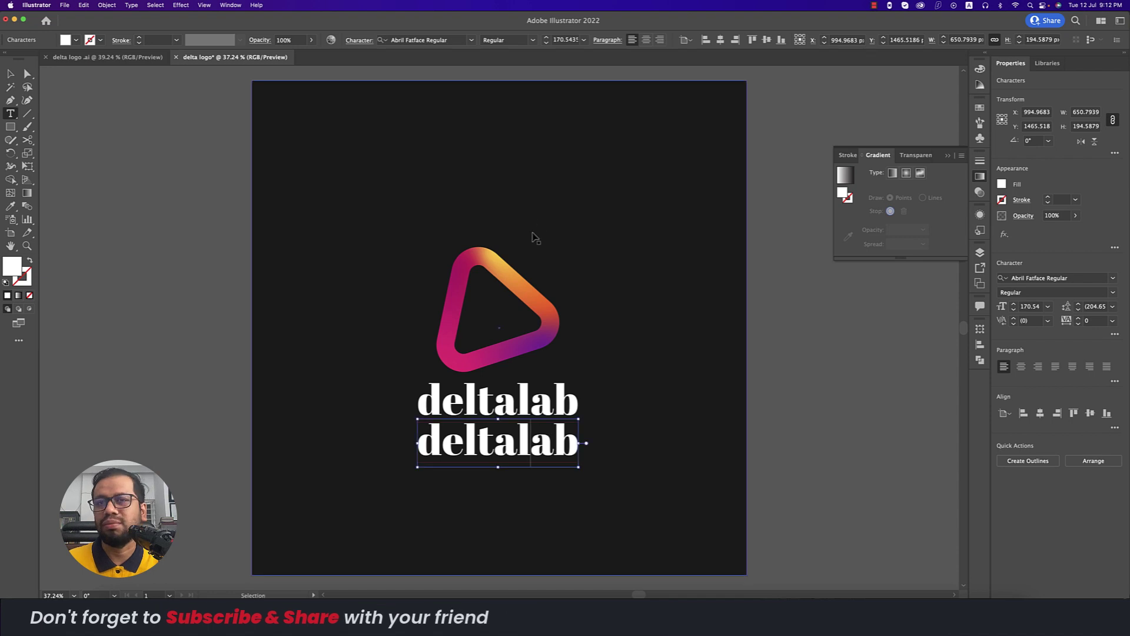
key(Return)
click(471, 39)
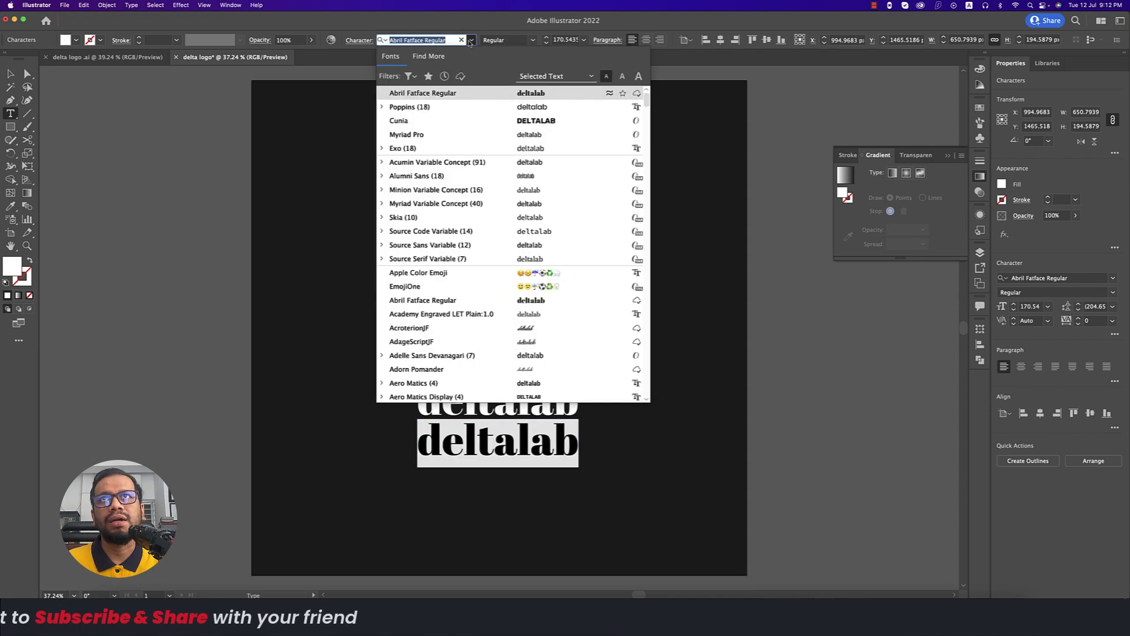
click(382, 107)
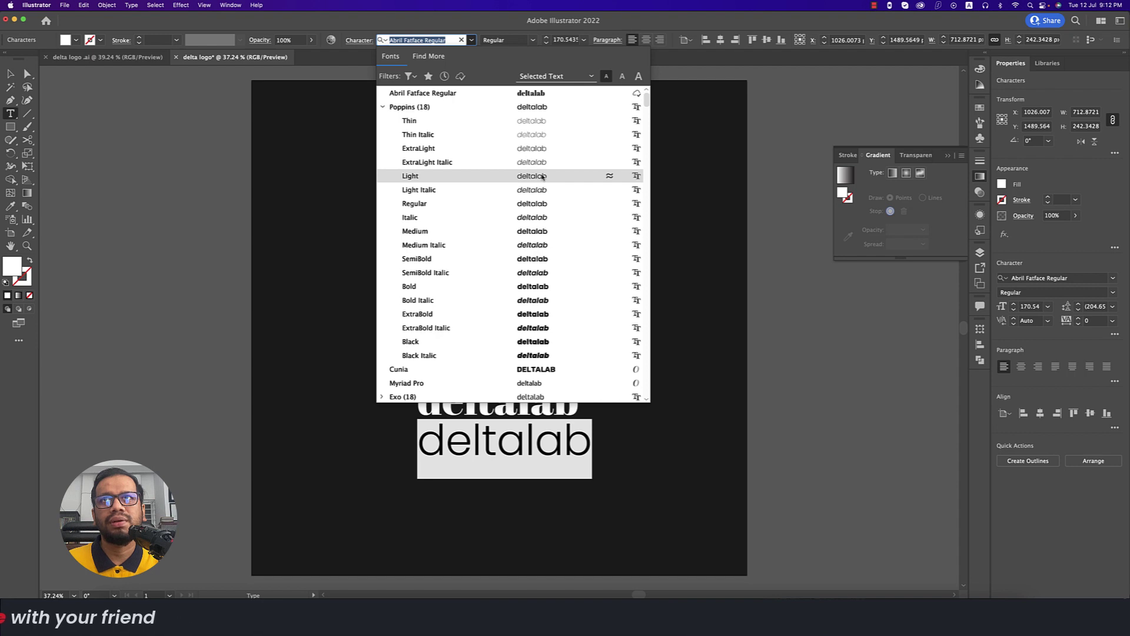
click(542, 176)
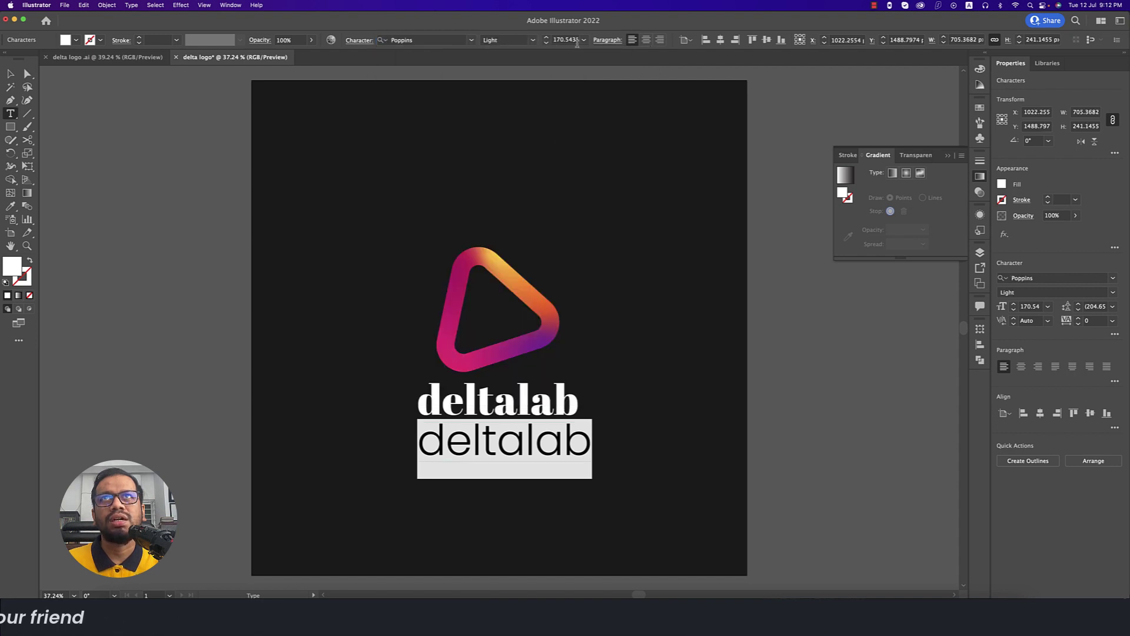
Step: Reduce the lower copy to 66.62 pt and compare it with the reference logo document
click(569, 41)
click(574, 40)
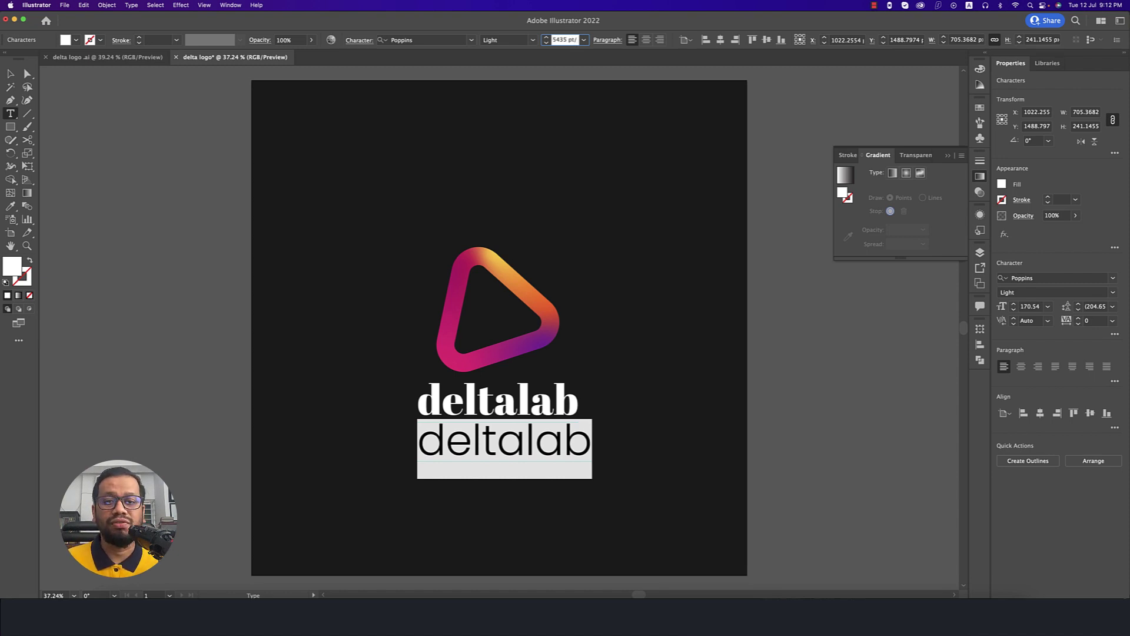
text(/1.6)
key(Return)
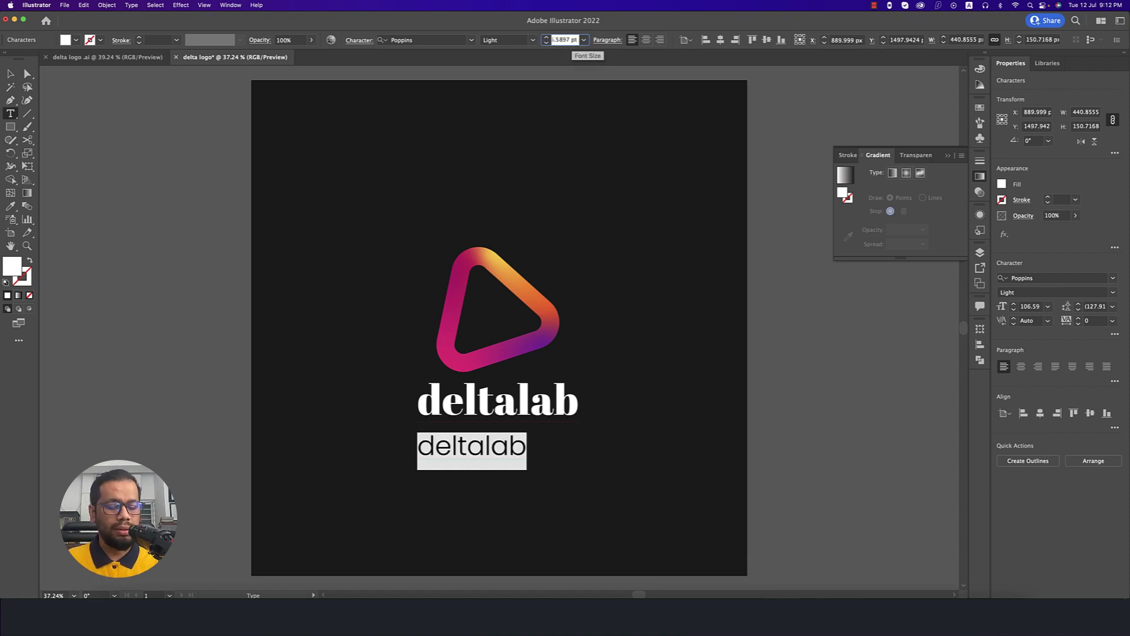
key(Return)
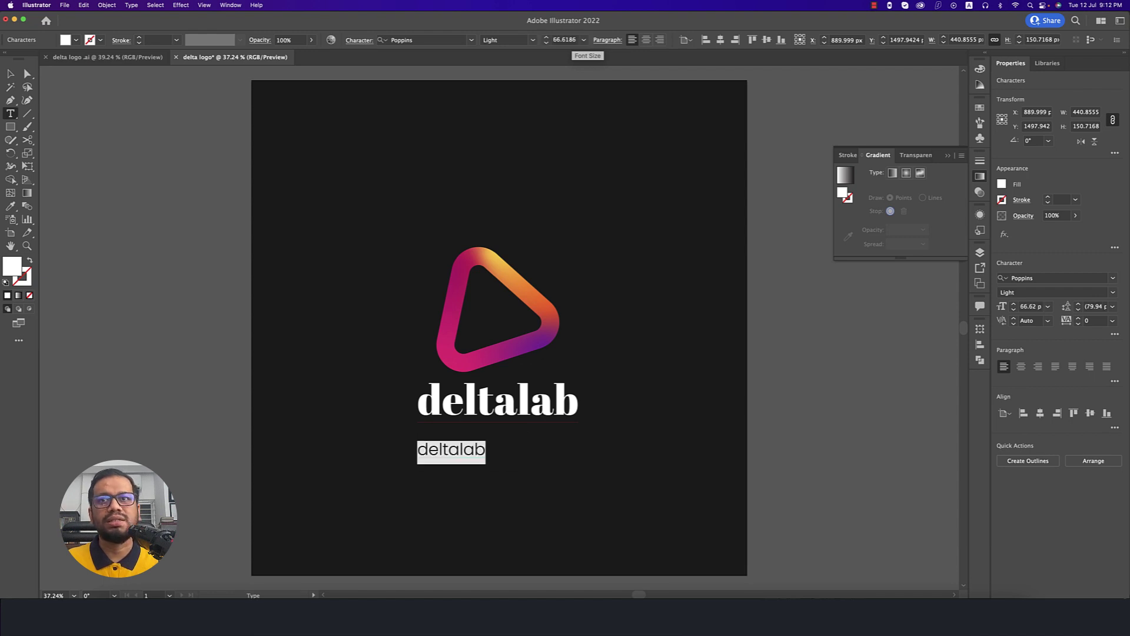
scroll(384, 391, up, 1)
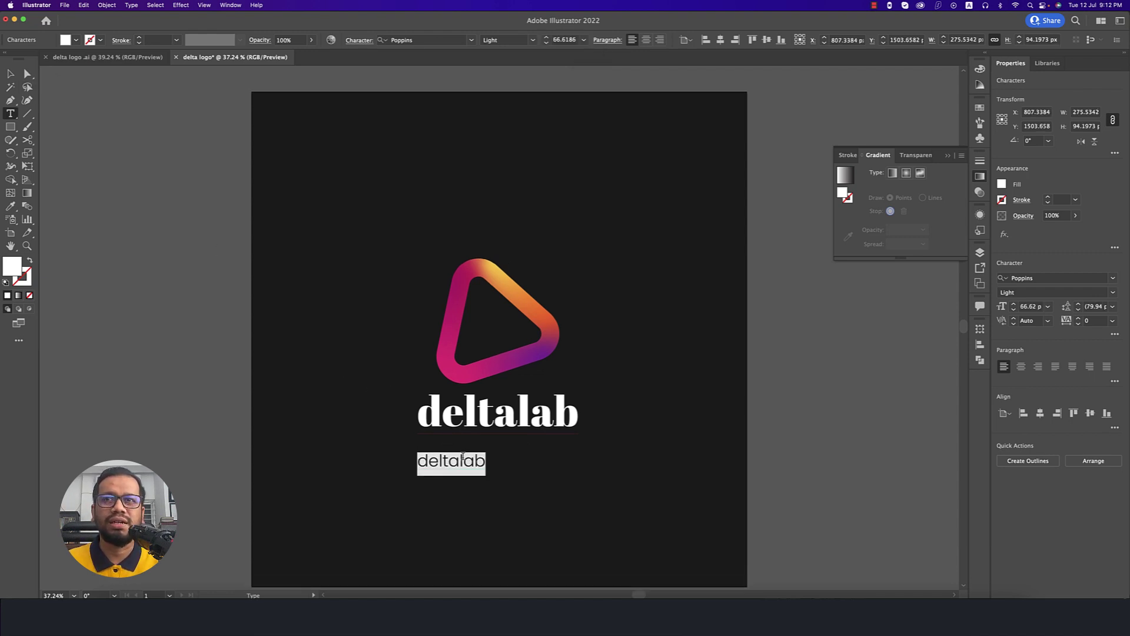
key(super)
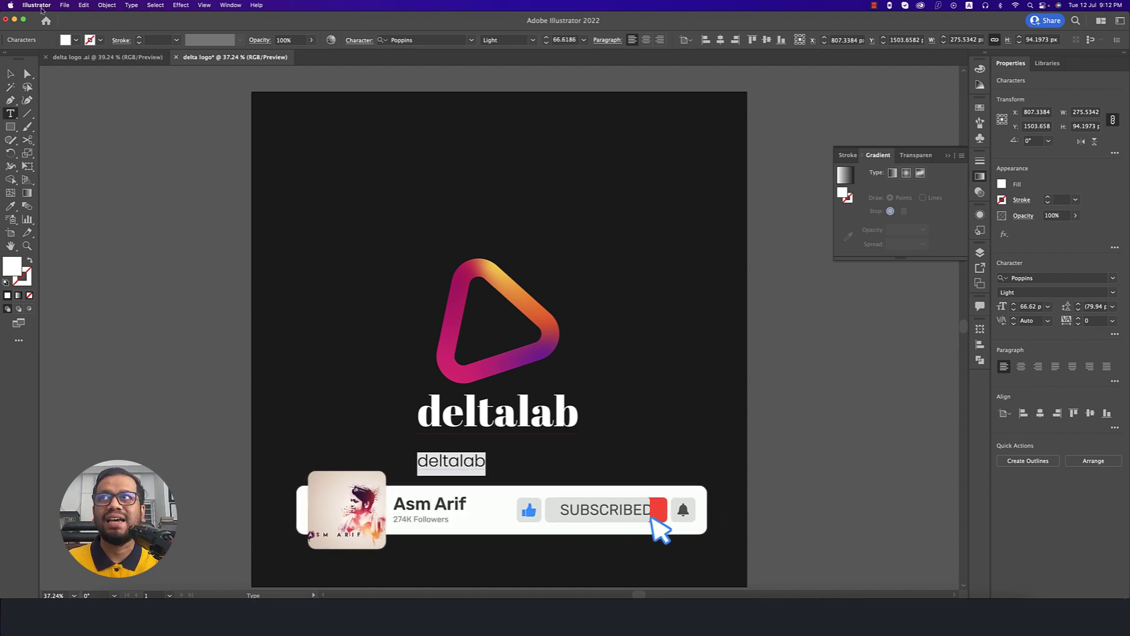
click(98, 58)
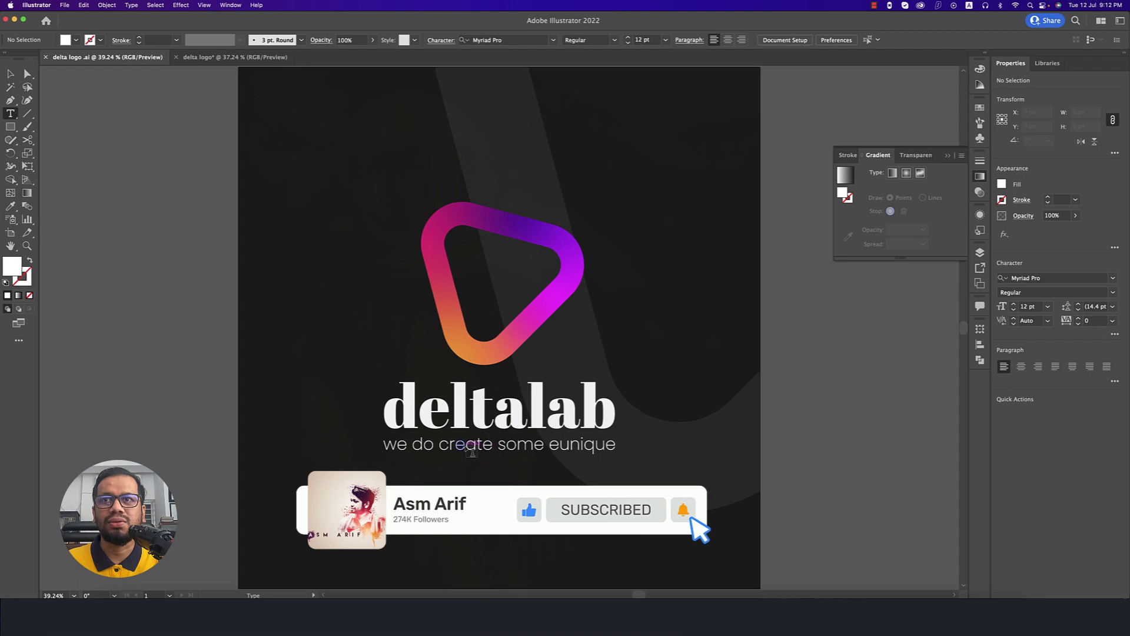
click(250, 57)
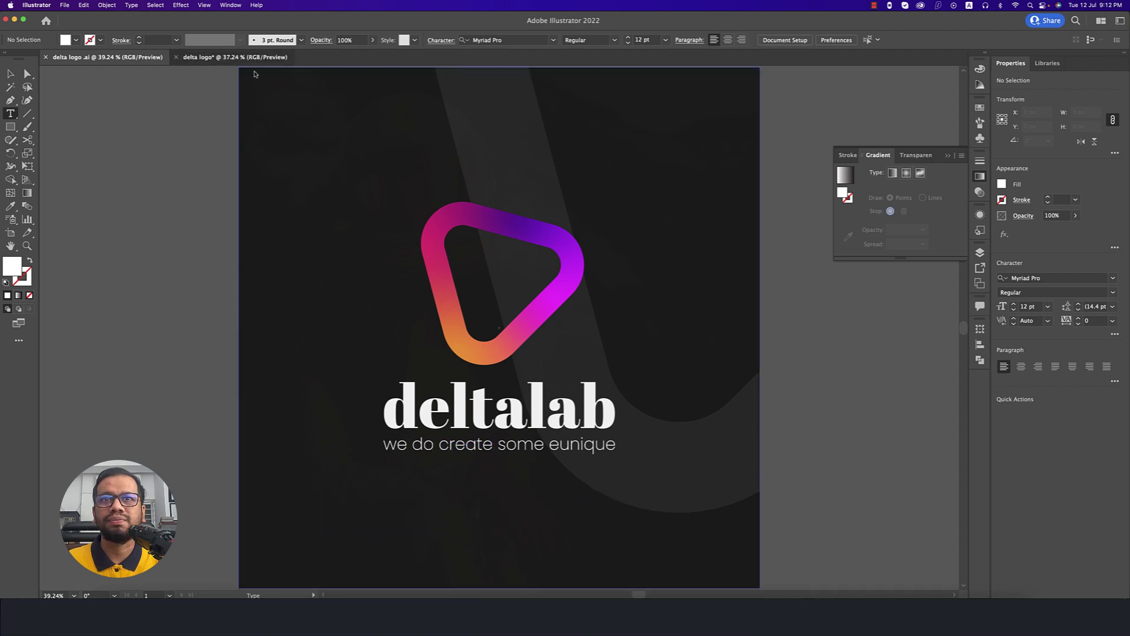
Step: Retype the small text as 'we do create something' and move it just under the wordmark
double_click(459, 463)
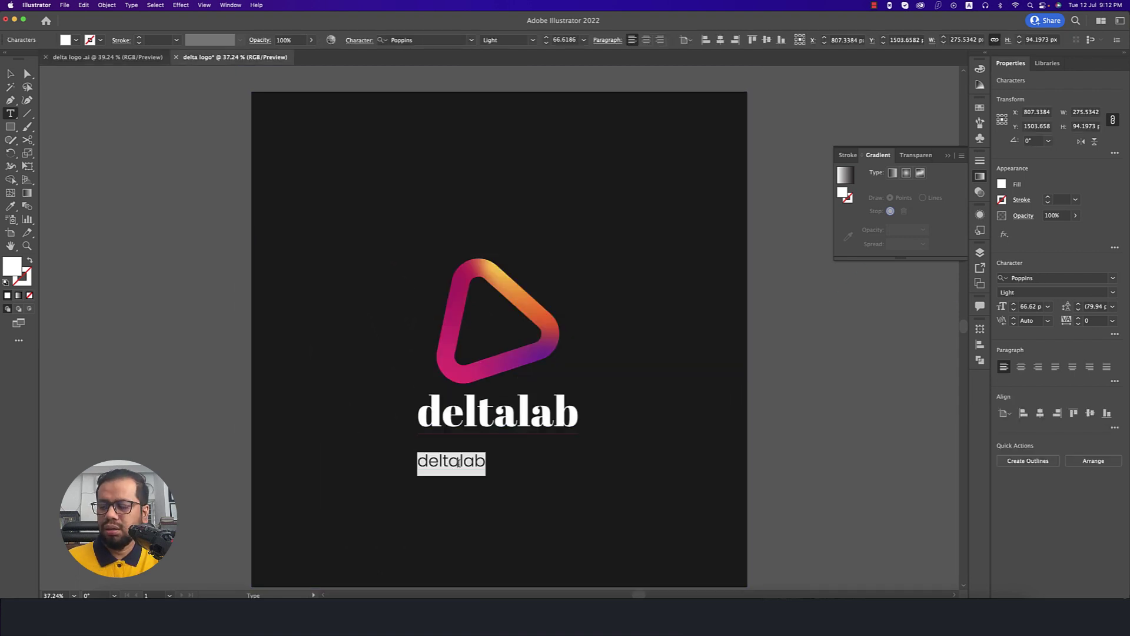
text(we do create something)
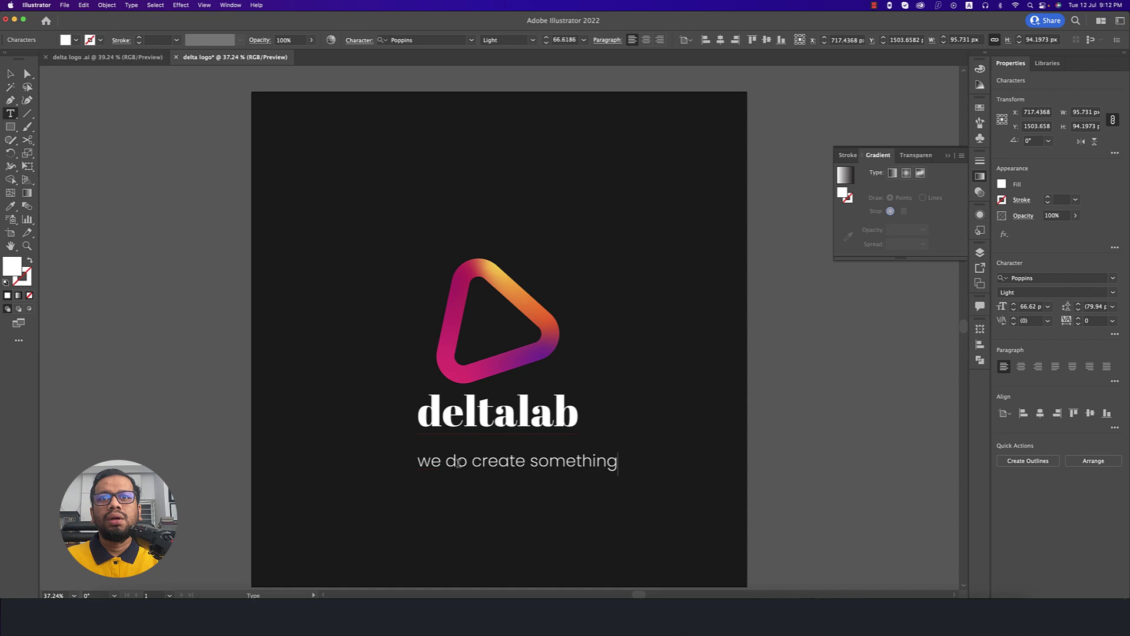
click(10, 74)
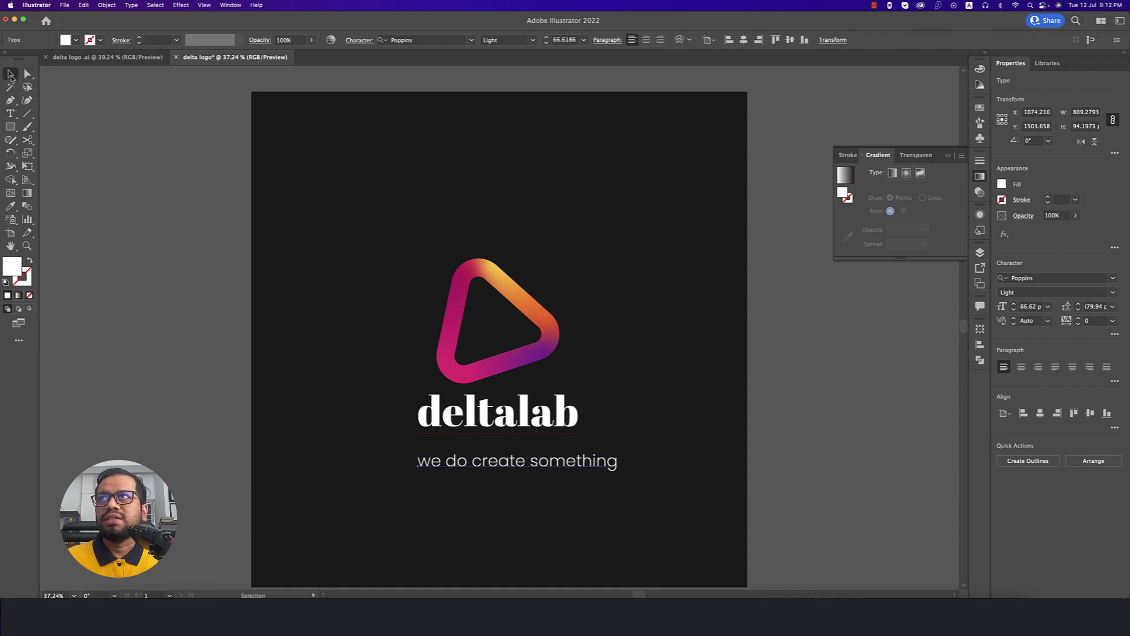
drag(582, 465, 577, 441)
Step: Align the tagline under deltalab and group the wordmark with the tagline
drag(398, 443, 417, 443)
shift+click(493, 429)
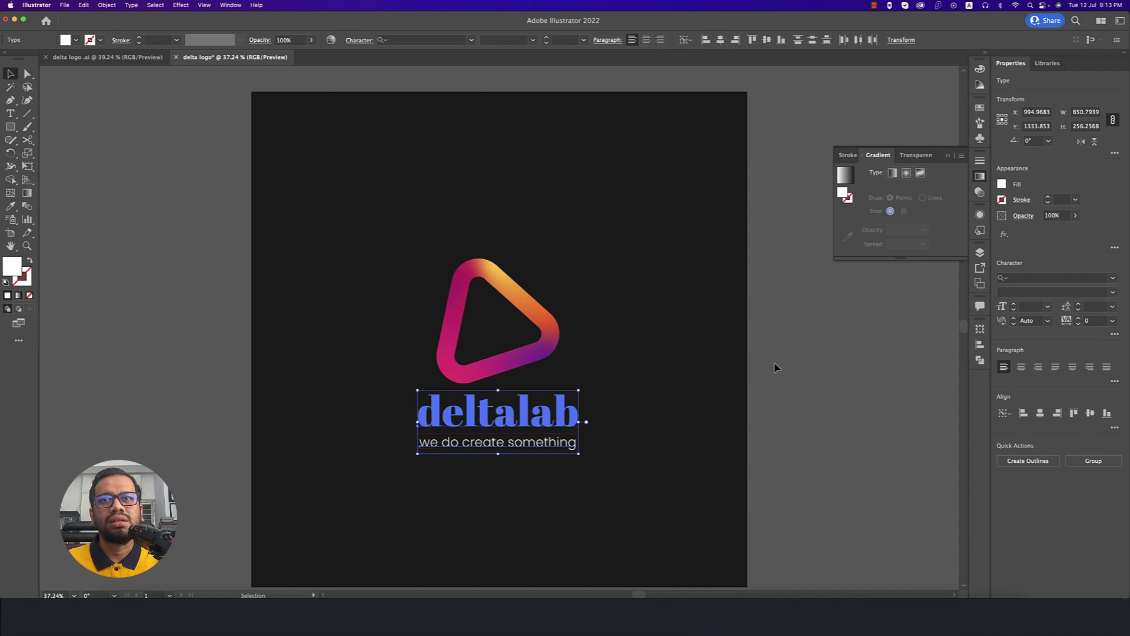
click(775, 370)
click(518, 453)
shift+click(535, 422)
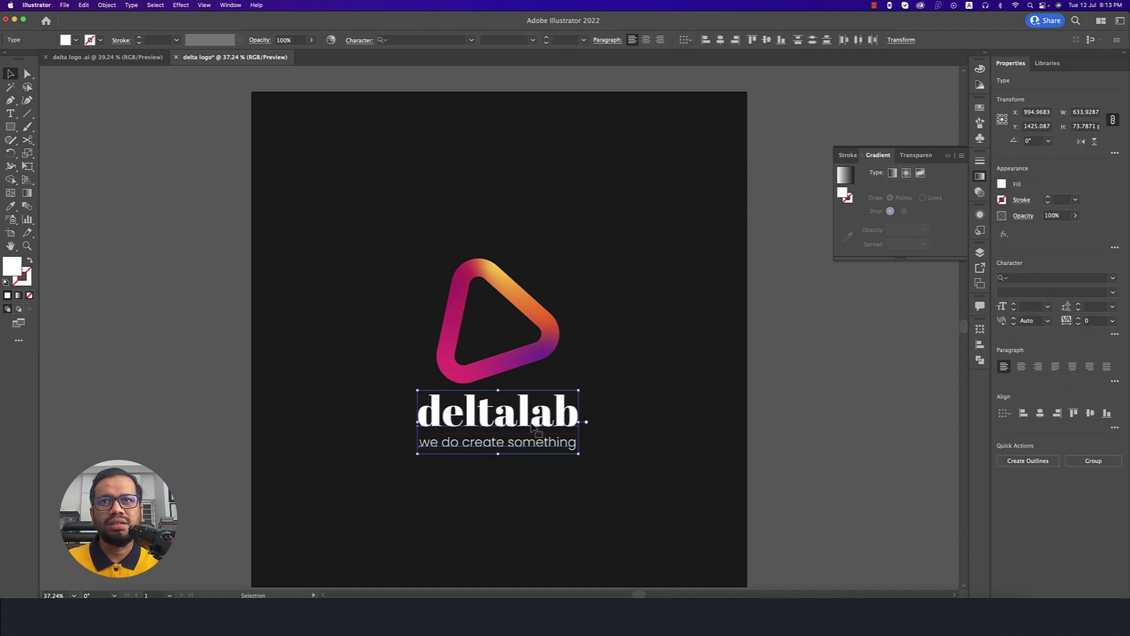
key(super+g)
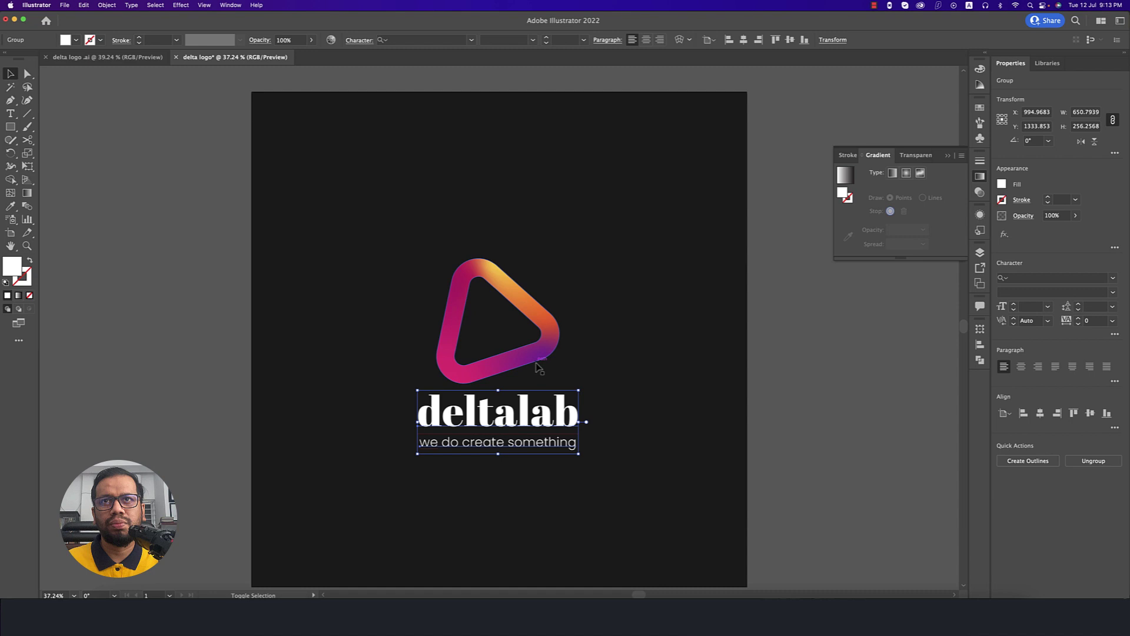
Step: Select all the logo artwork and centre it vertically on the artboard
shift+click(539, 354)
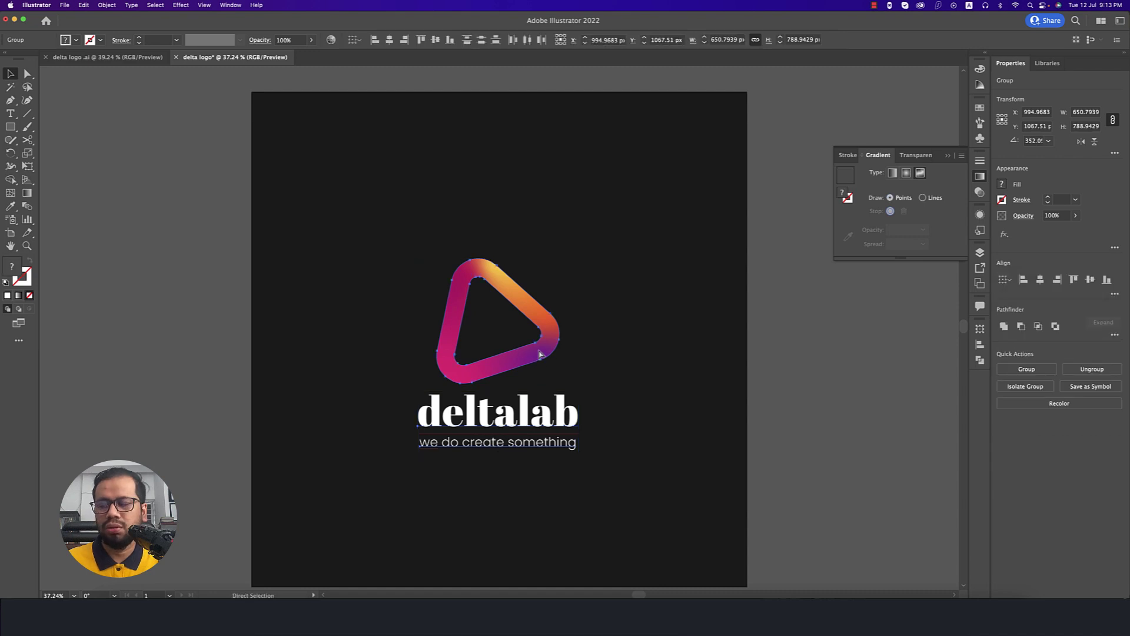
key(super+a)
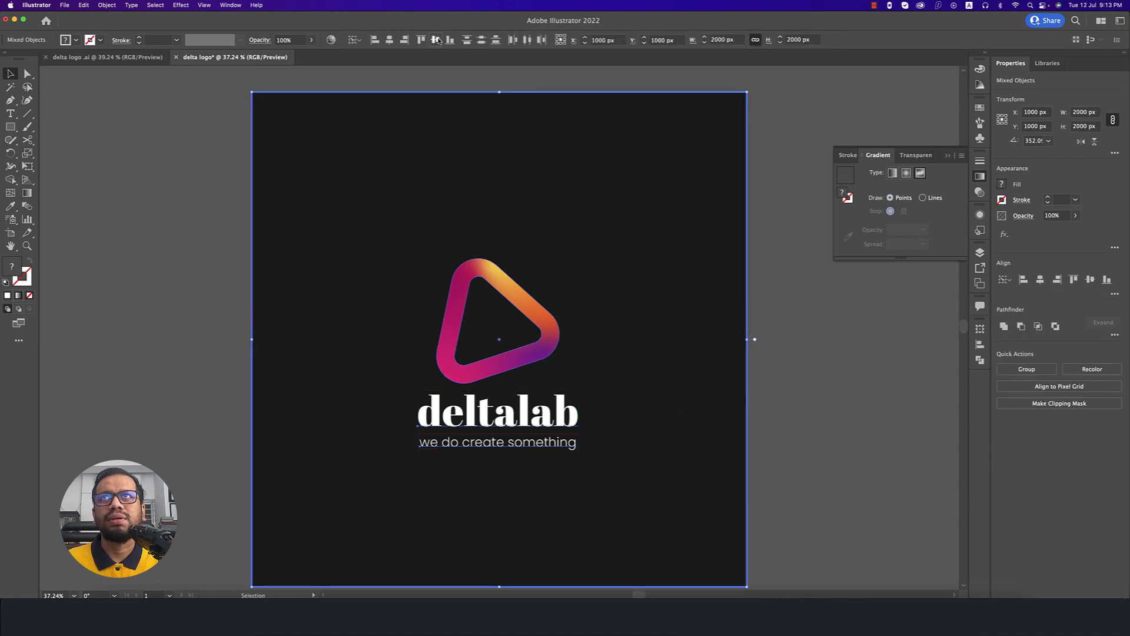
click(437, 40)
click(820, 394)
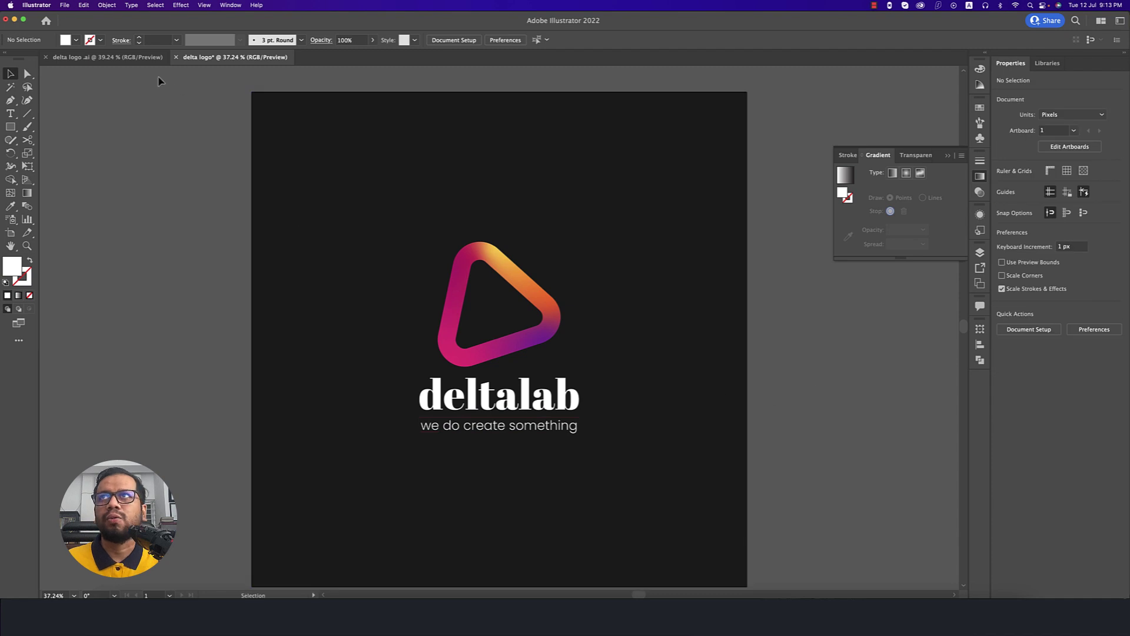
Step: Compare with the reference document and briefly isolate the play triangle group
click(108, 57)
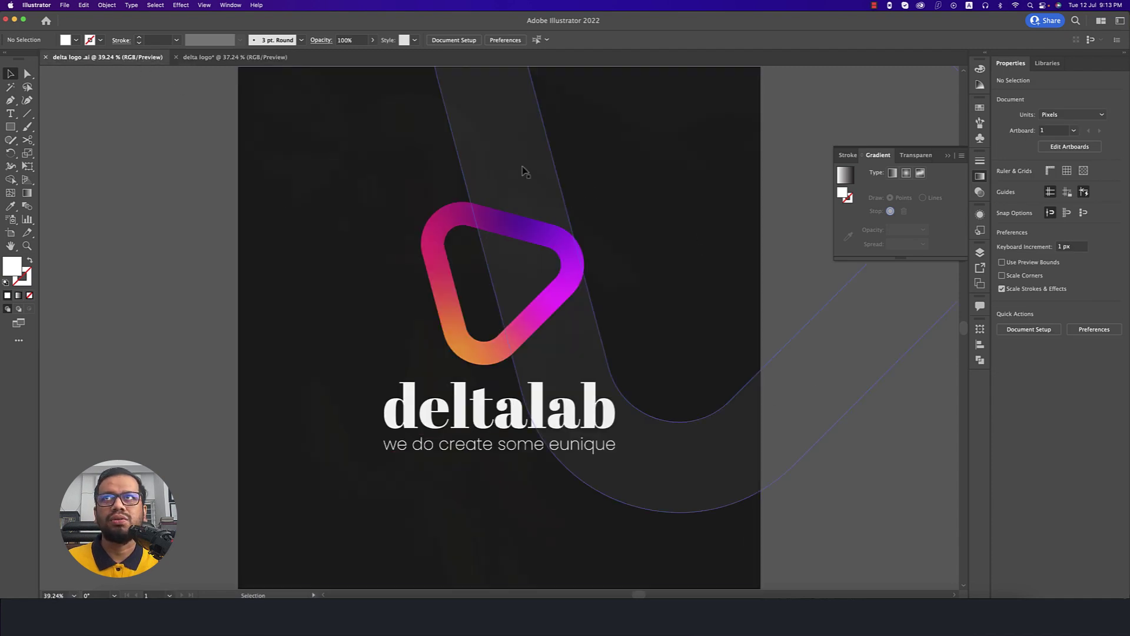
key(ctrl+Tab)
double_click(533, 301)
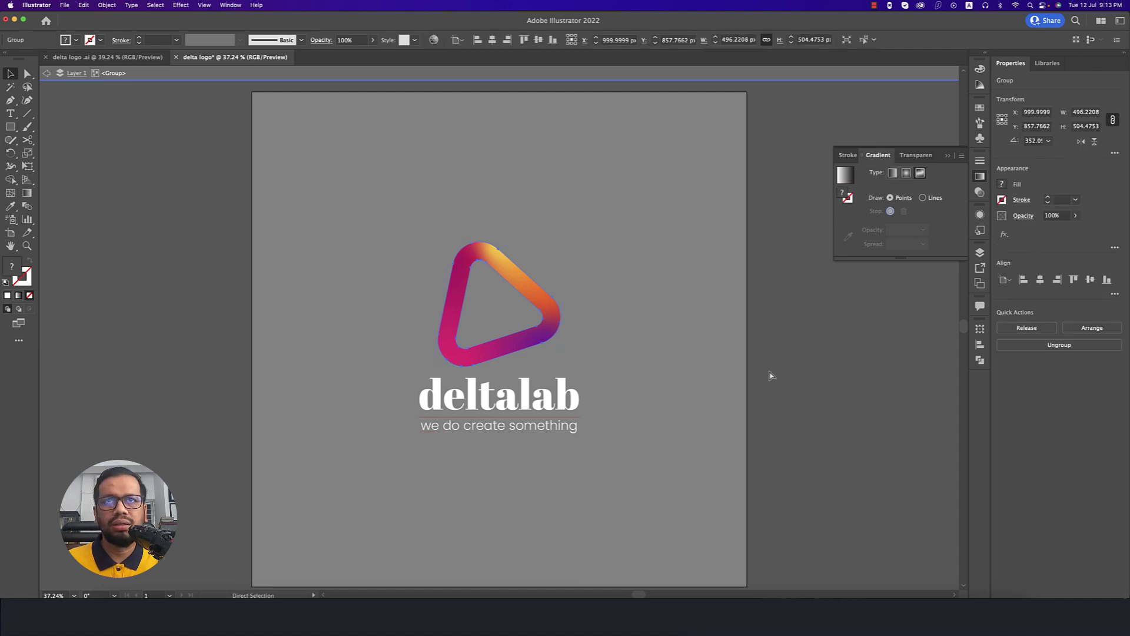
double_click(827, 388)
scroll(633, 370, down, 2)
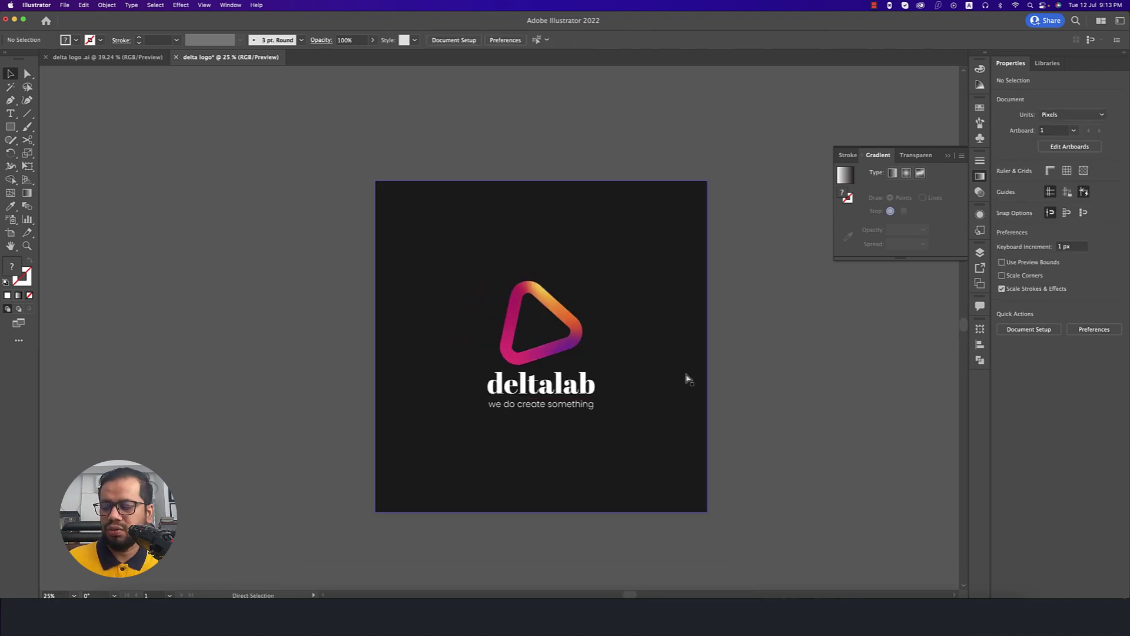
Step: Paste a triangle copy, enlarge it beyond the artboard, fill it white at 13% opacity
key(ctrl+v)
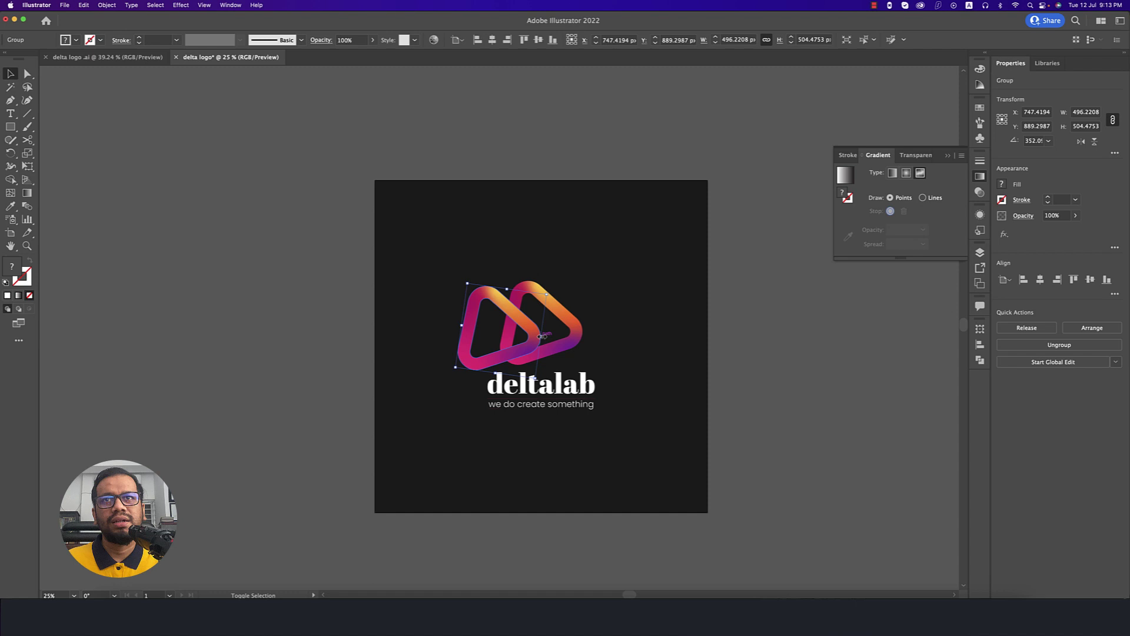
drag(542, 333, 842, 246)
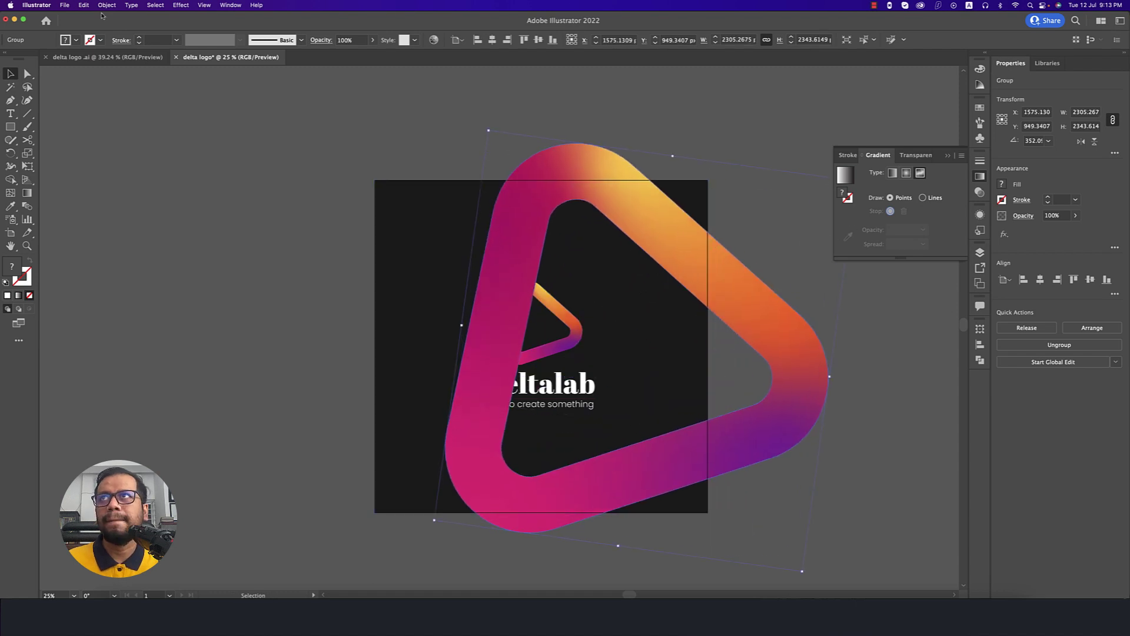
click(77, 41)
click(21, 60)
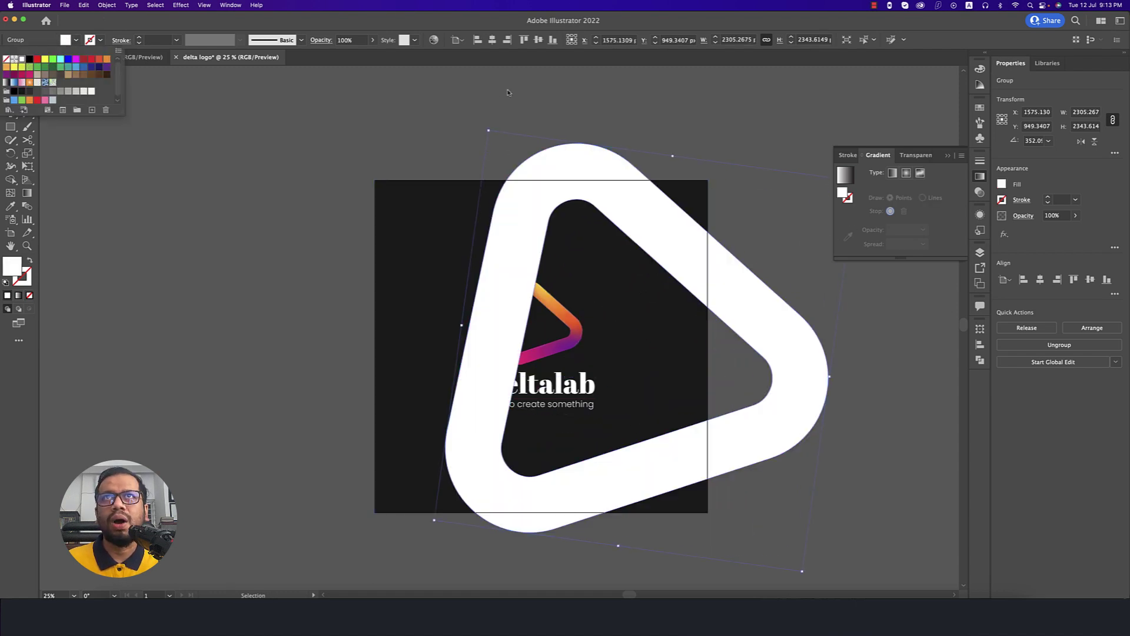
click(331, 49)
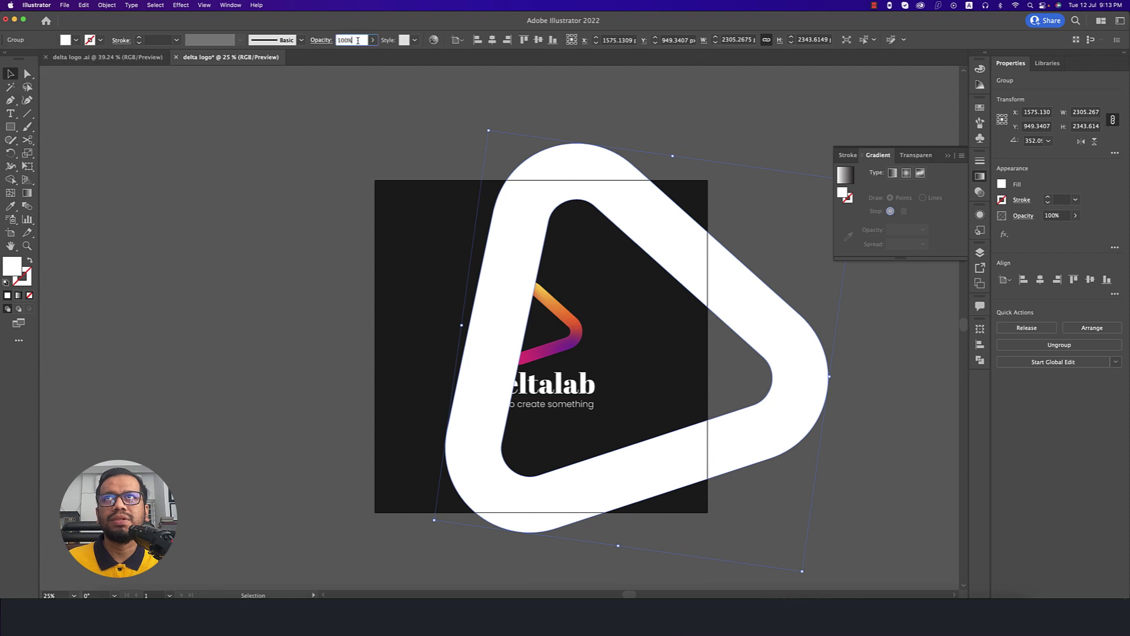
text(1)
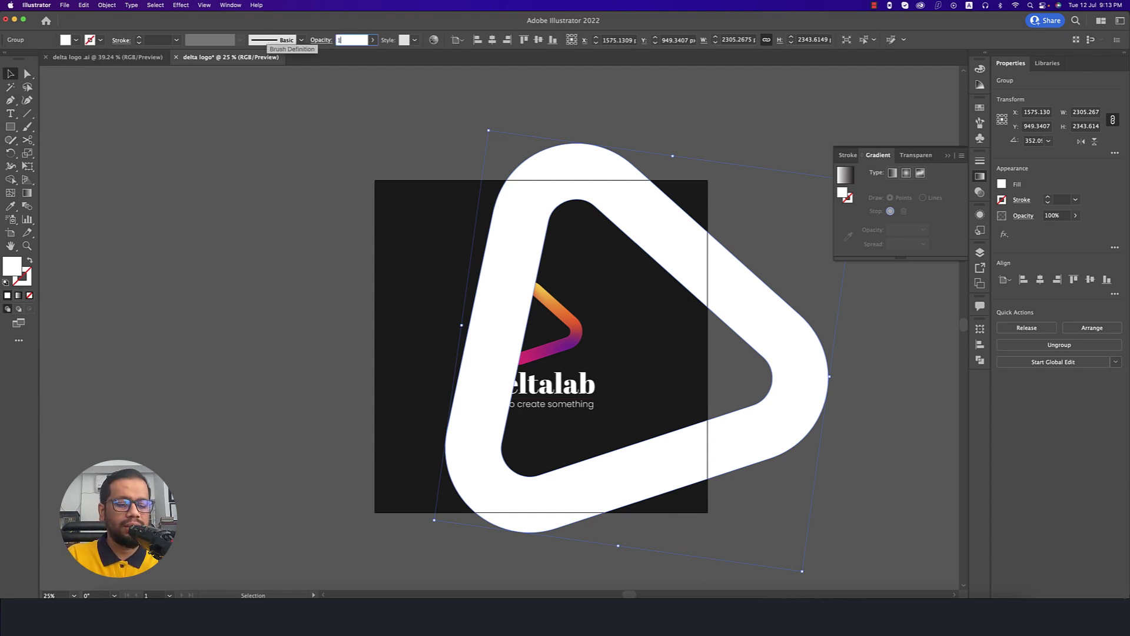
text(3)
key(Return)
Step: Bring the dark background square to the front, undoing an accidental move
click(269, 102)
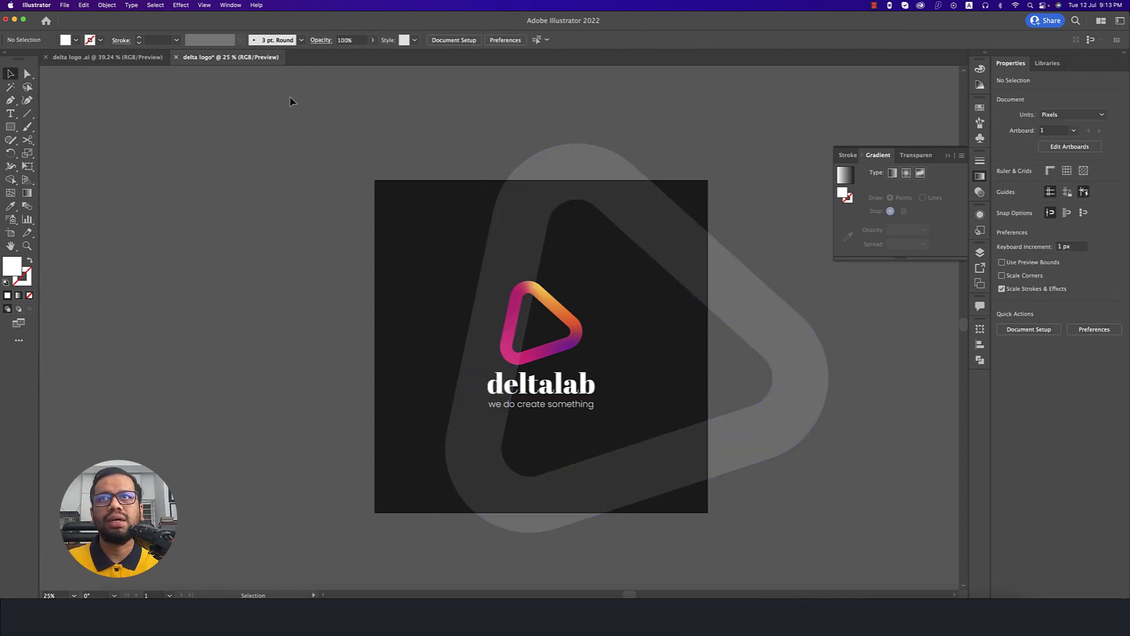
click(421, 196)
drag(416, 206, 406, 202)
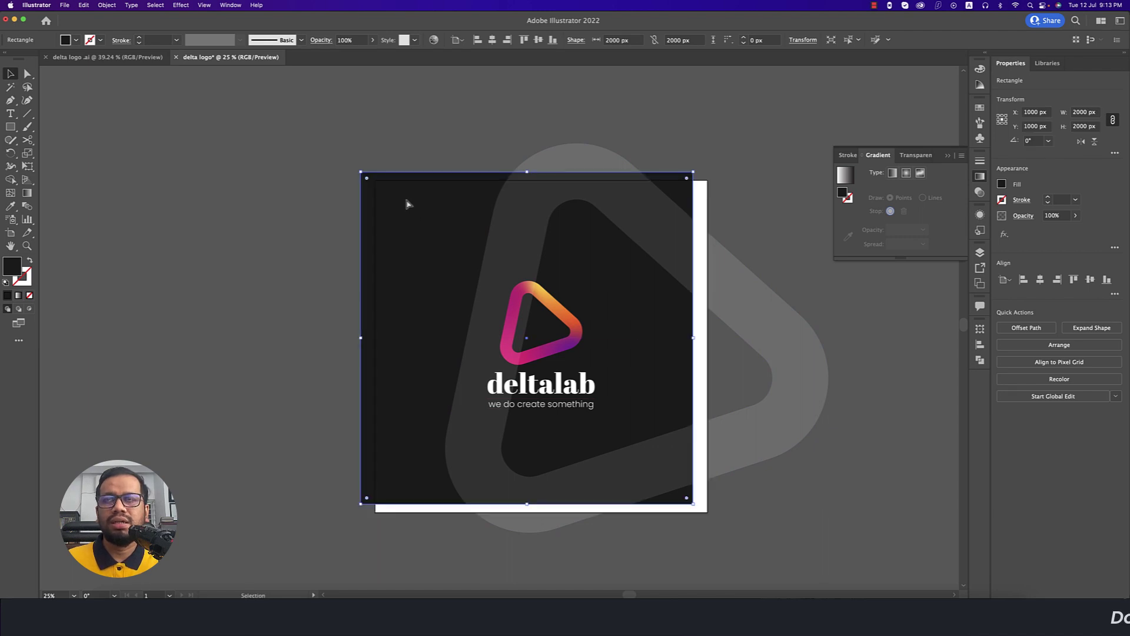
key(super+z)
click(439, 151)
click(442, 204)
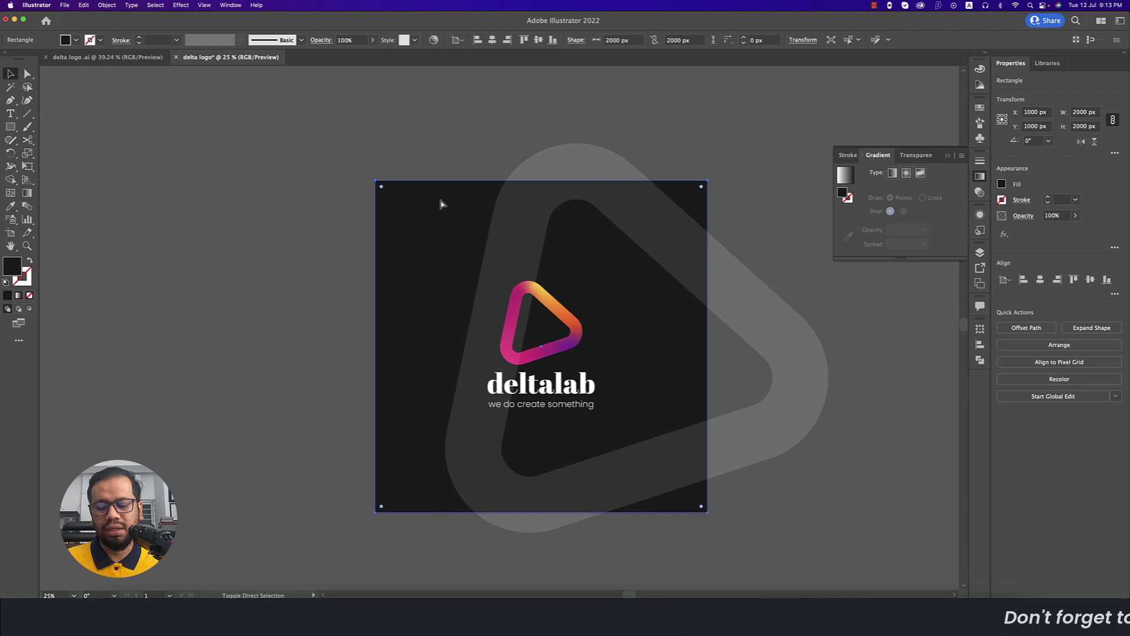
key(super+shift+bracketright)
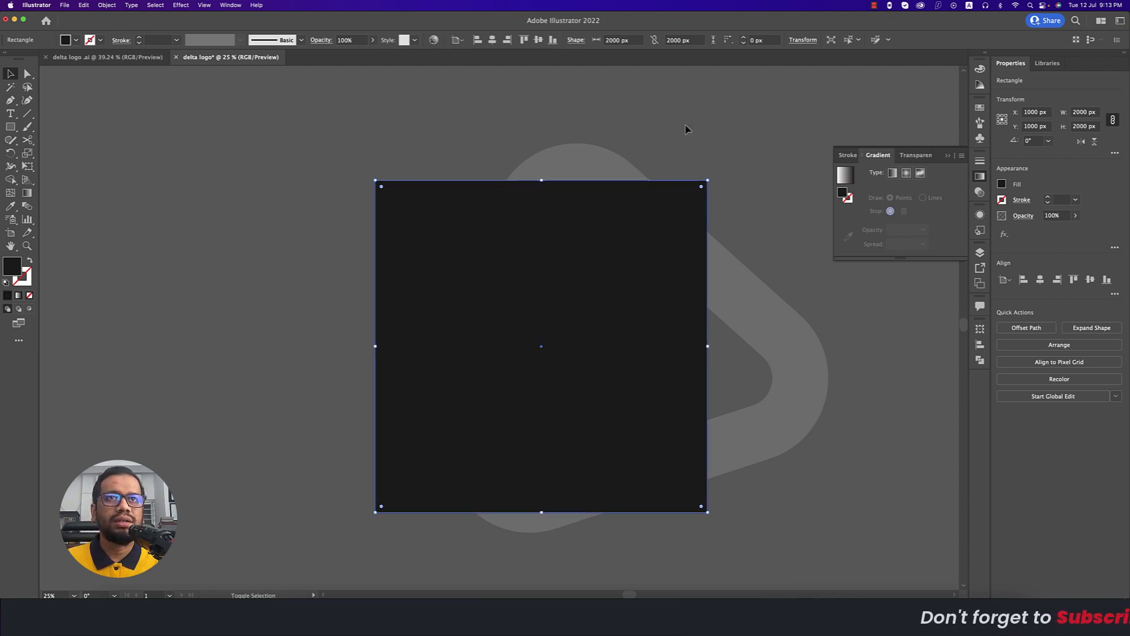
Step: Clip the big triangle inside the dark background square with Make Clipping Mask
shift+click(763, 303)
right_click(682, 245)
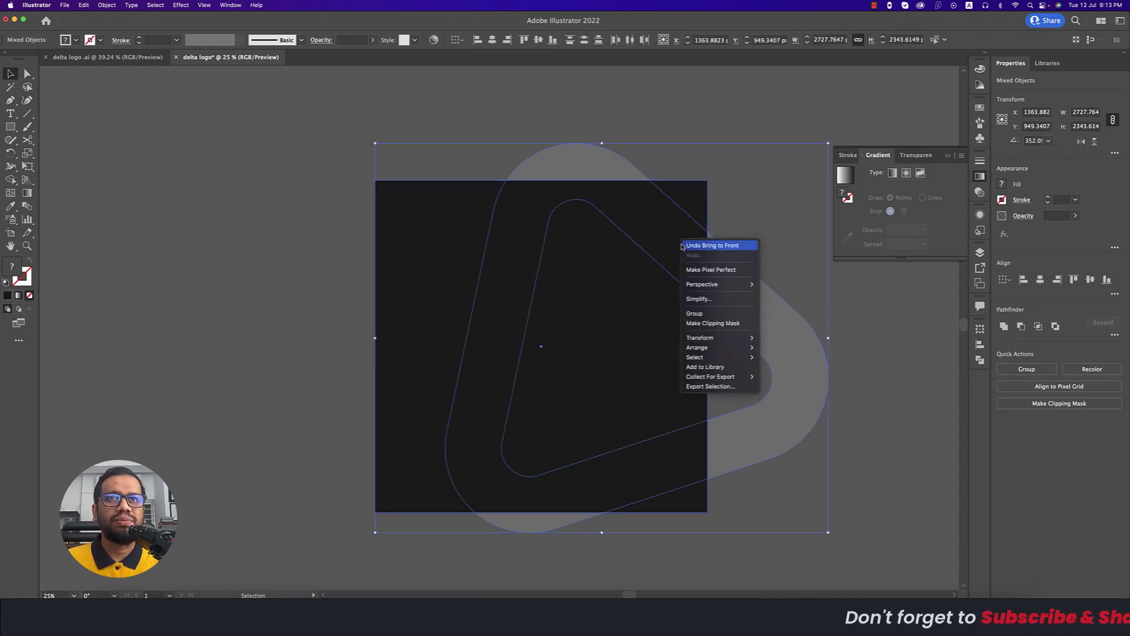
click(710, 323)
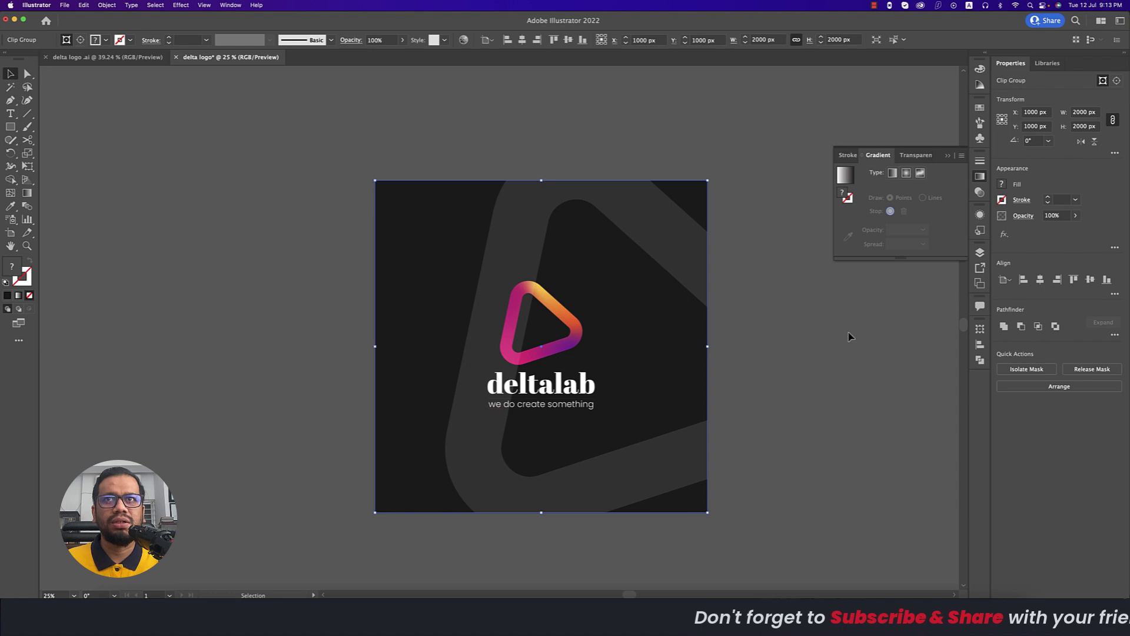
Step: Inside the clip group, lower the faint triangle's opacity to 8%
click(578, 330)
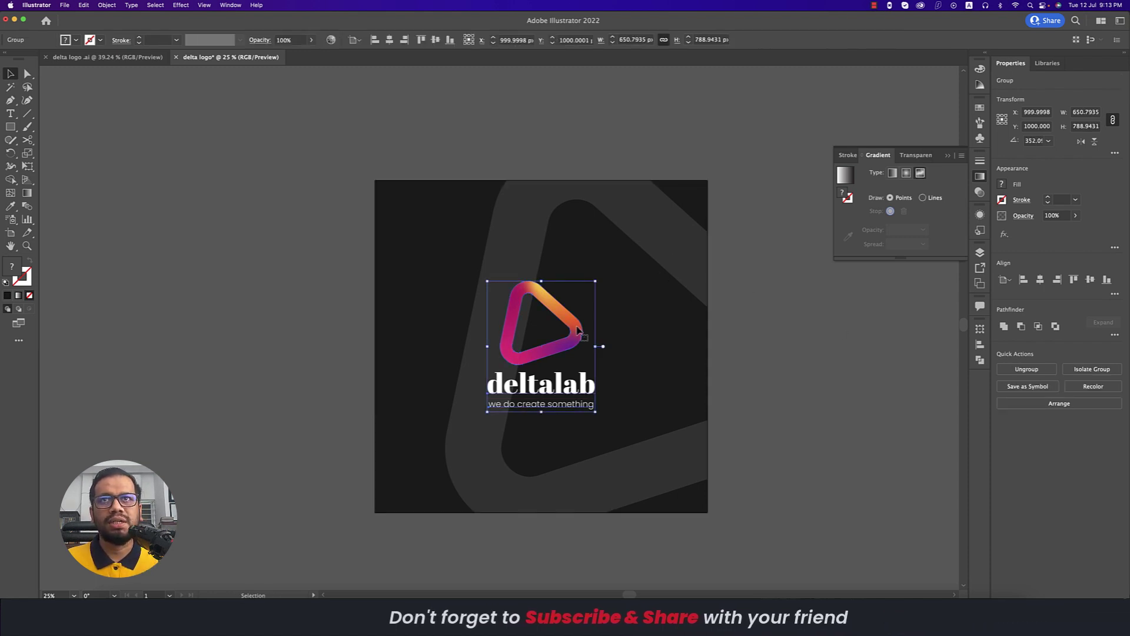
click(733, 342)
double_click(687, 254)
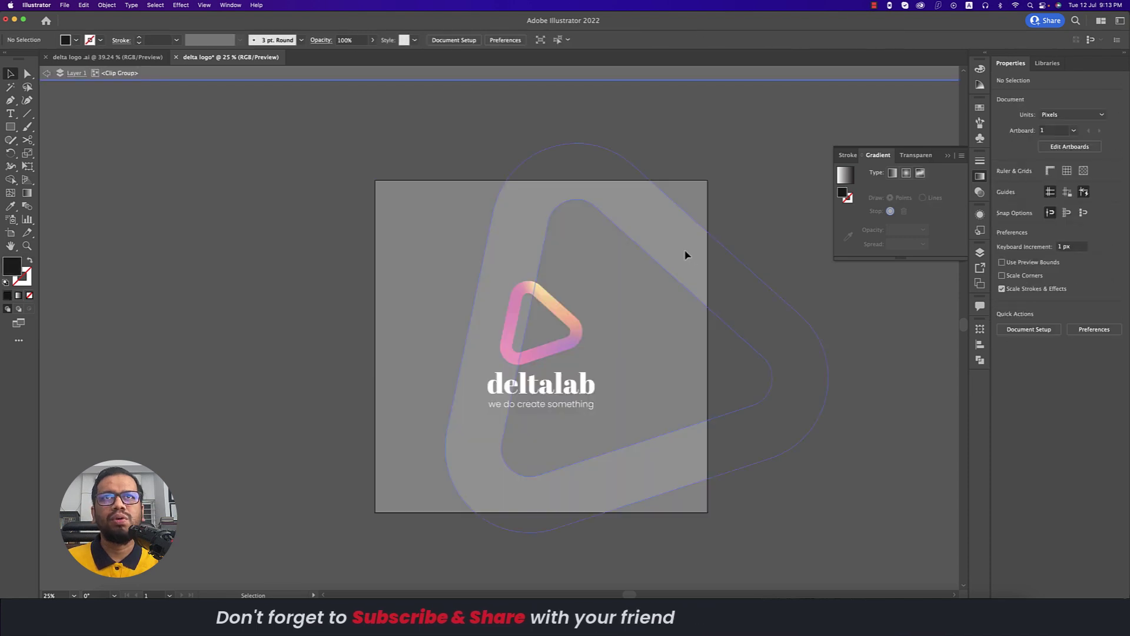
click(365, 40)
text(8)
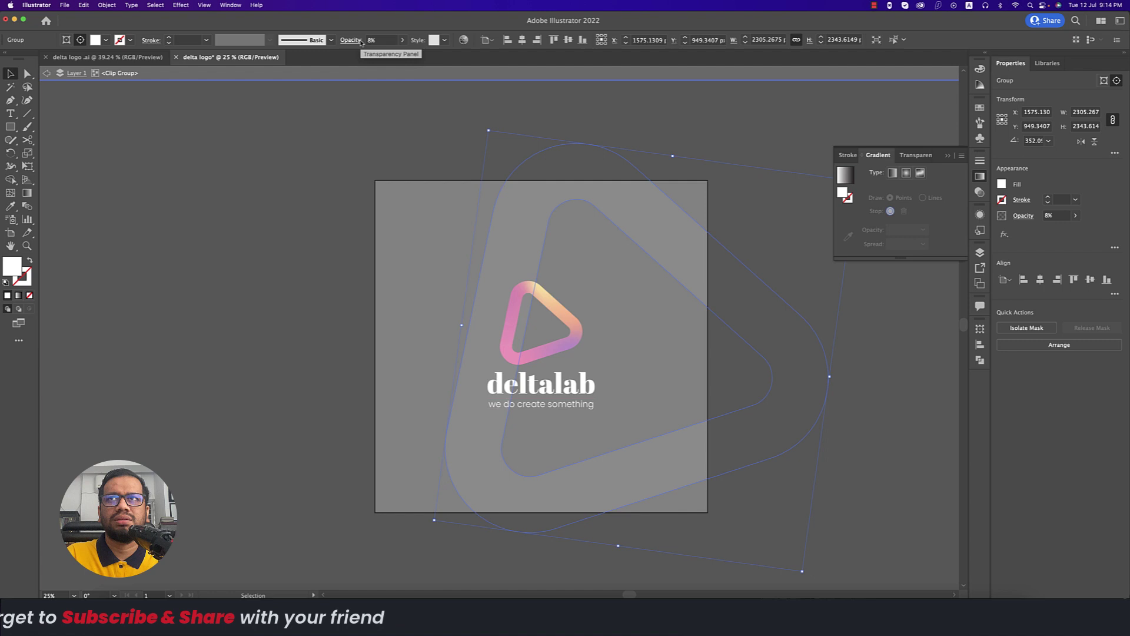
double_click(312, 260)
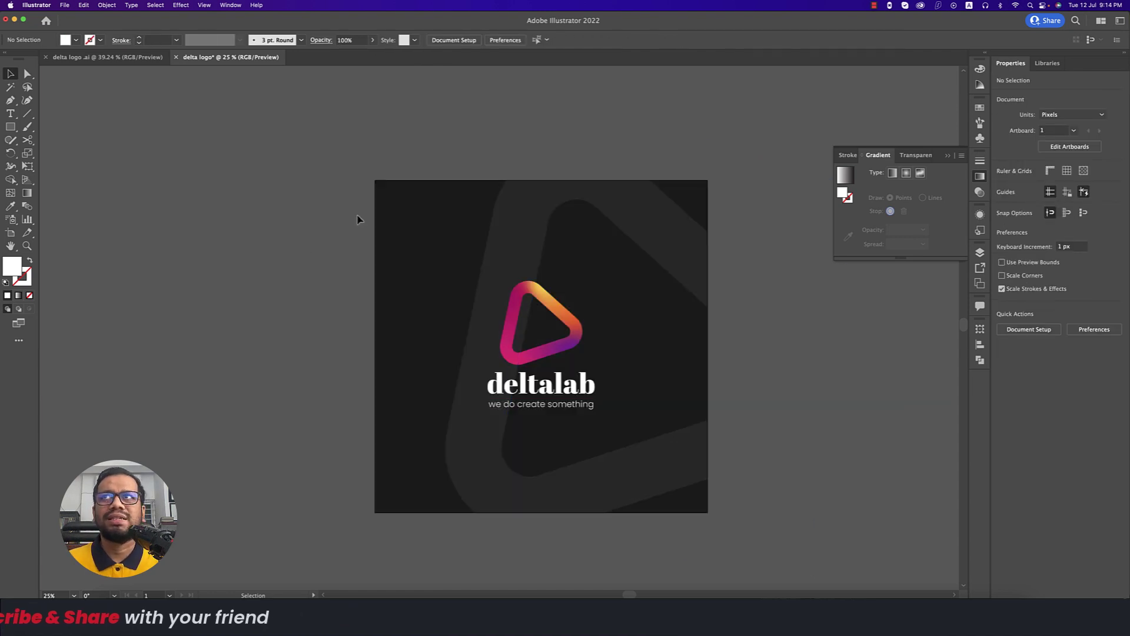
Step: Place the astronaut photo starting from the artboard's top-left corner
click(65, 5)
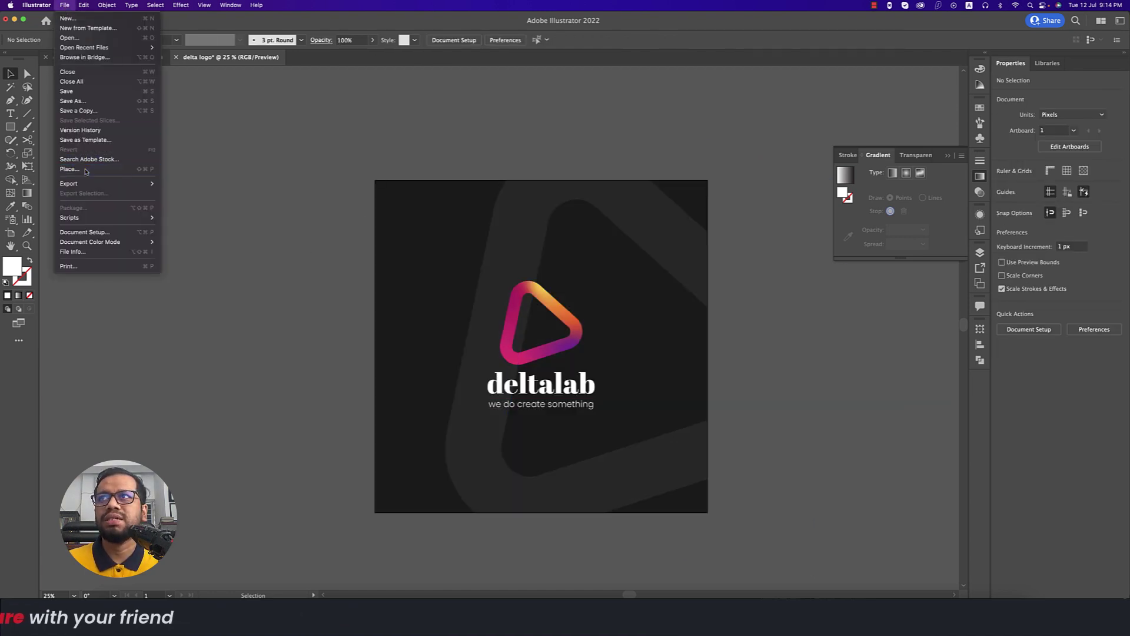
click(69, 169)
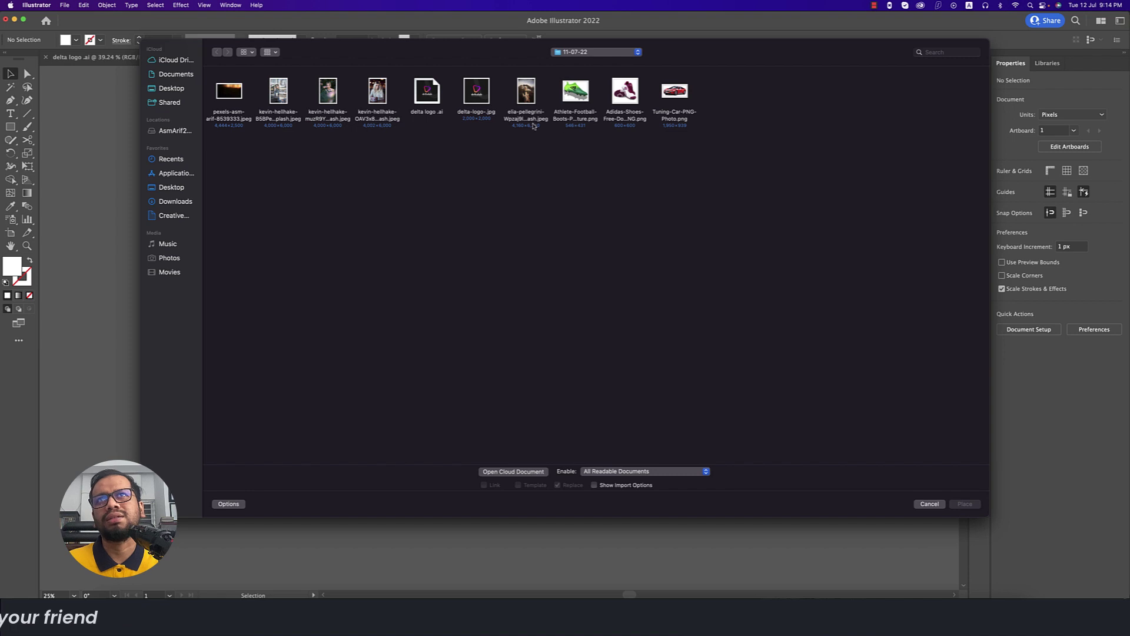
double_click(530, 118)
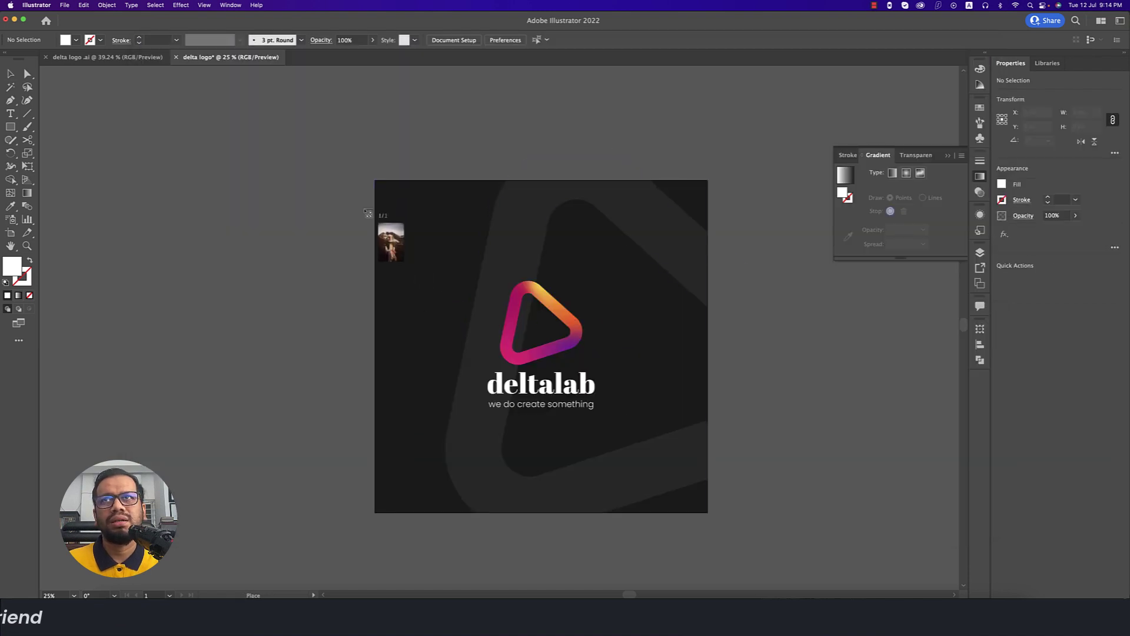
drag(375, 180, 806, 590)
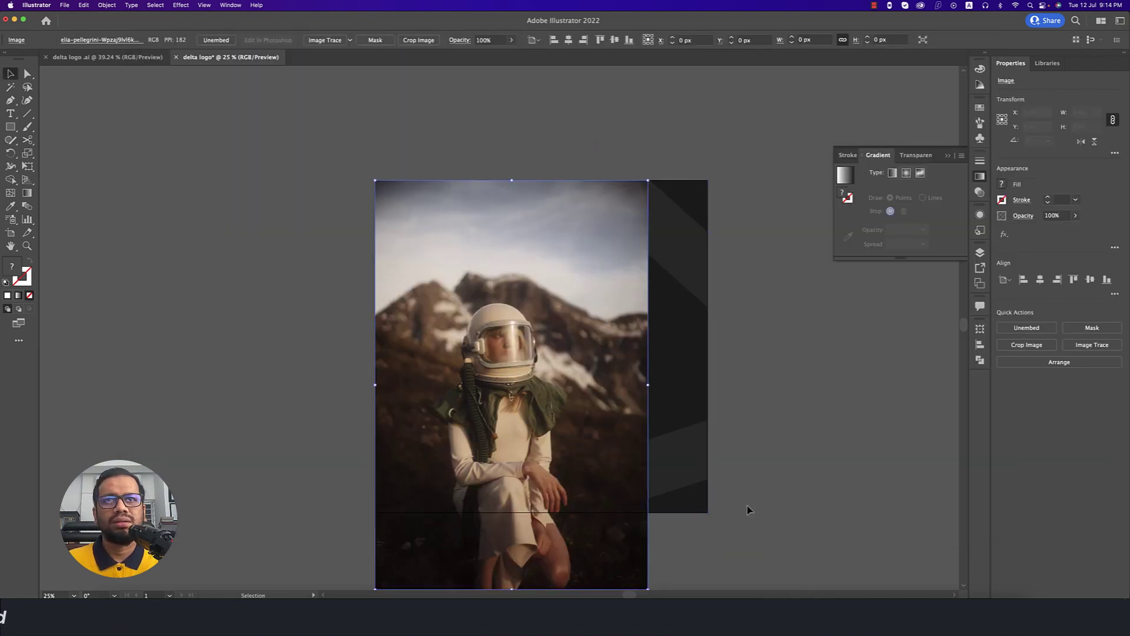
Step: Enlarge the photo to about 2000 x 3000 px, move it up, and send it behind the logo
scroll(579, 368, down, 2)
drag(612, 374, 644, 378)
drag(618, 391, 618, 360)
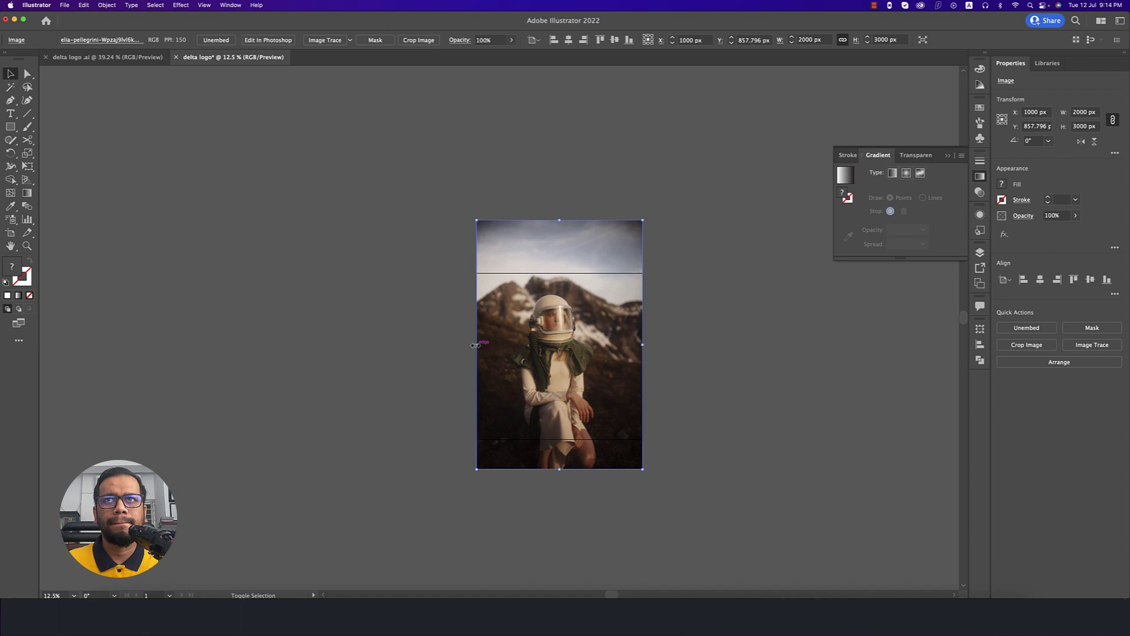
drag(474, 345, 419, 347)
click(709, 396)
key(super+equal)
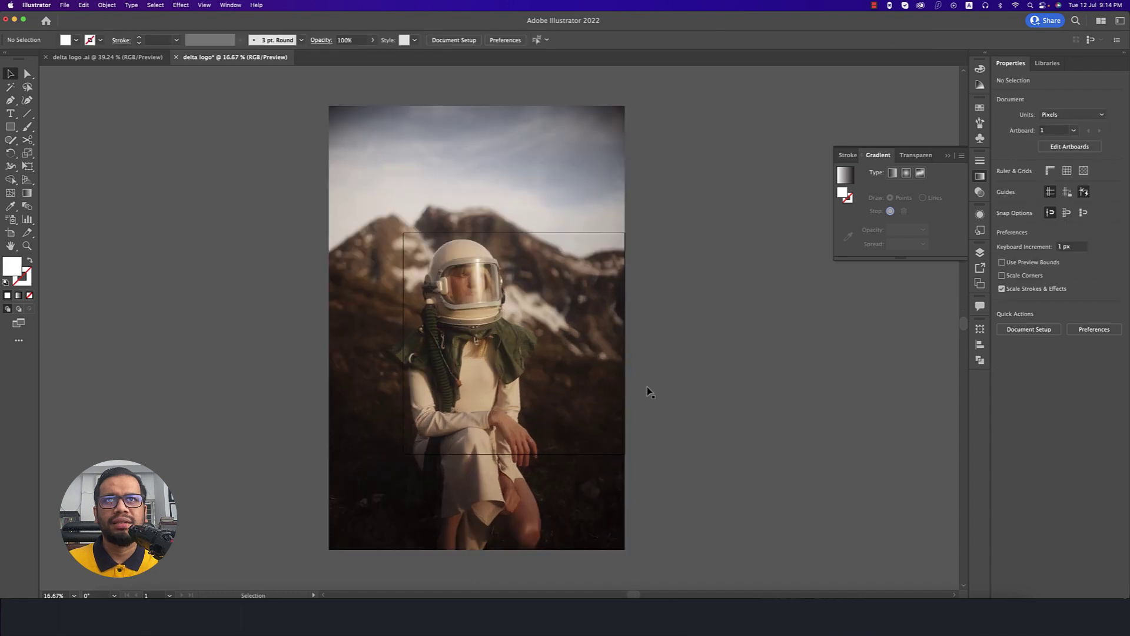
click(555, 373)
key(super+shift+bracketleft)
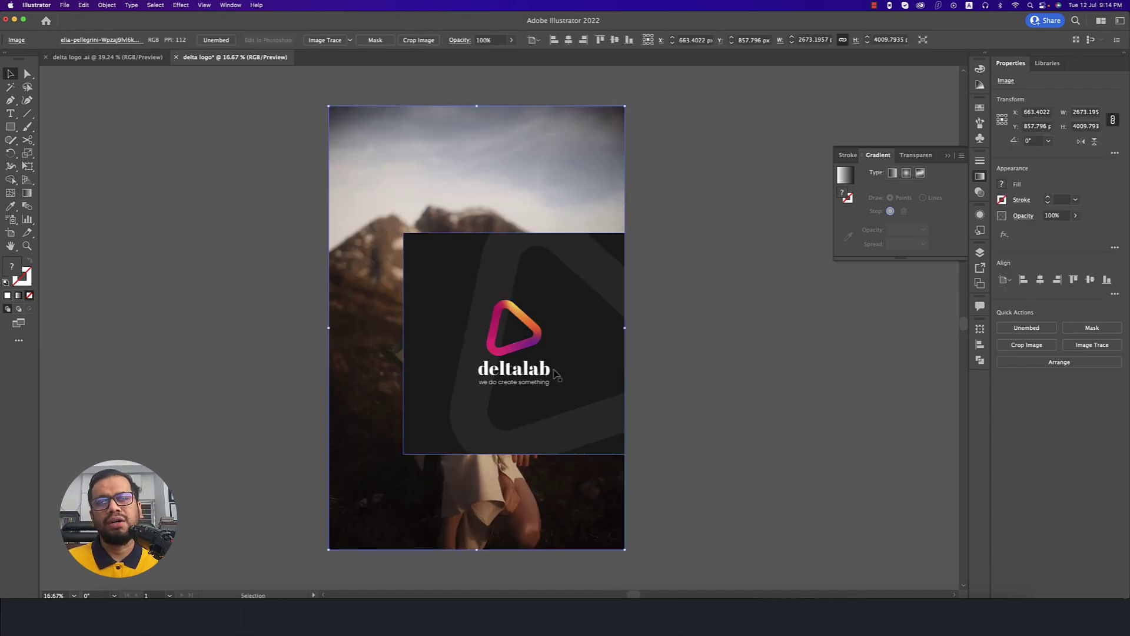
click(665, 345)
Step: Set the dark background square's opacity to 98%
click(596, 348)
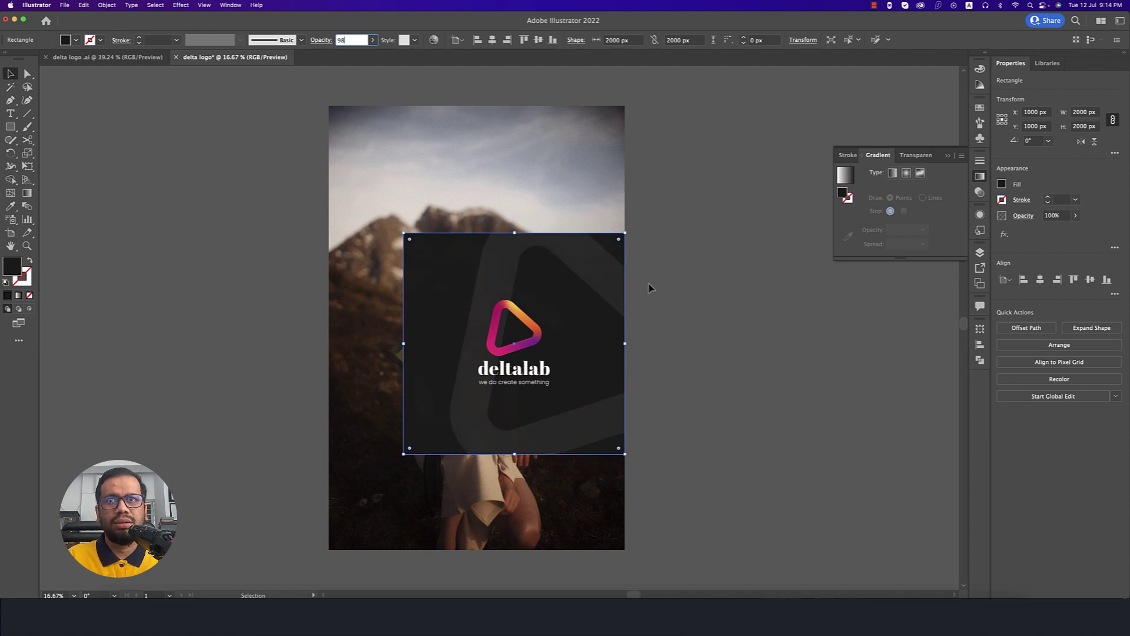
key(Return)
click(681, 312)
scroll(683, 312, up, 1)
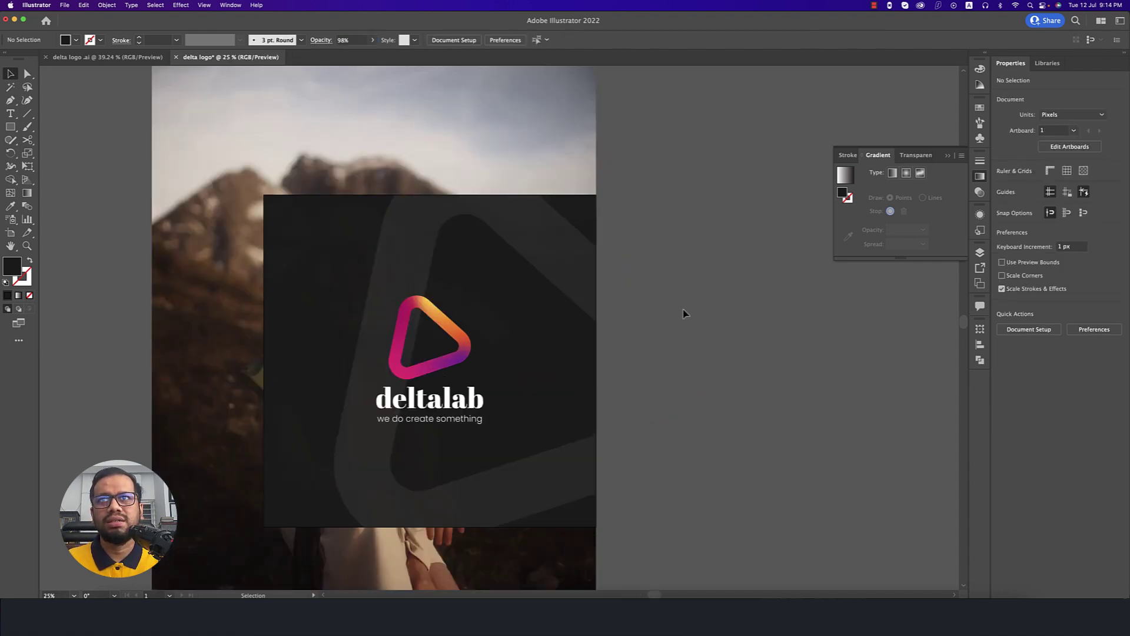
scroll(683, 314, down, 1)
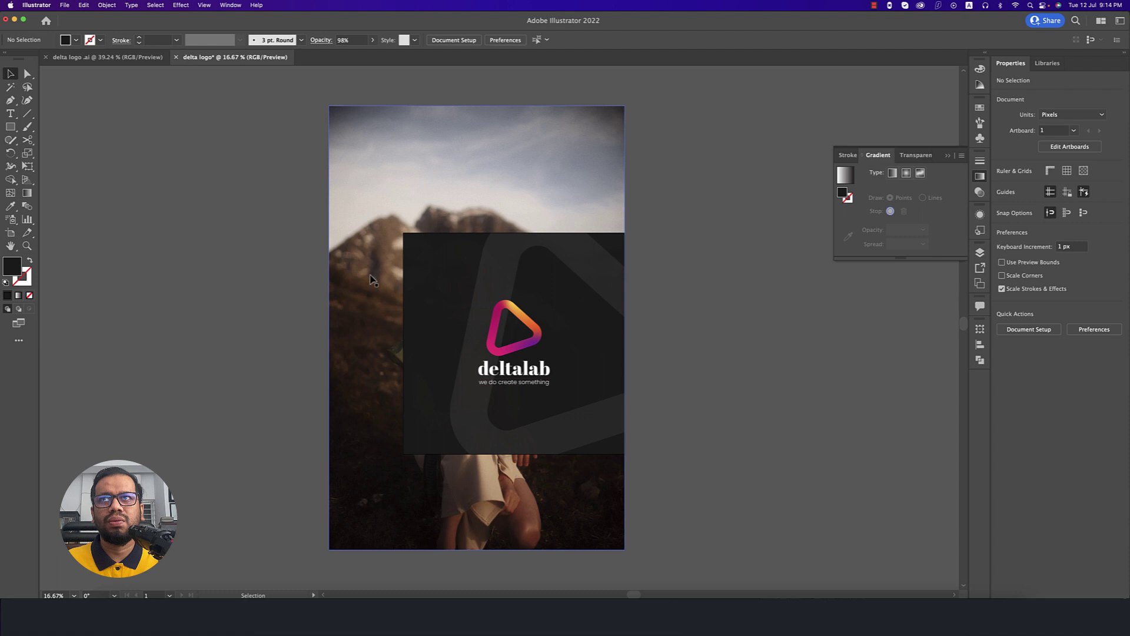
Step: Swap the square's fill and stroke, then clip the photo to the square
click(429, 292)
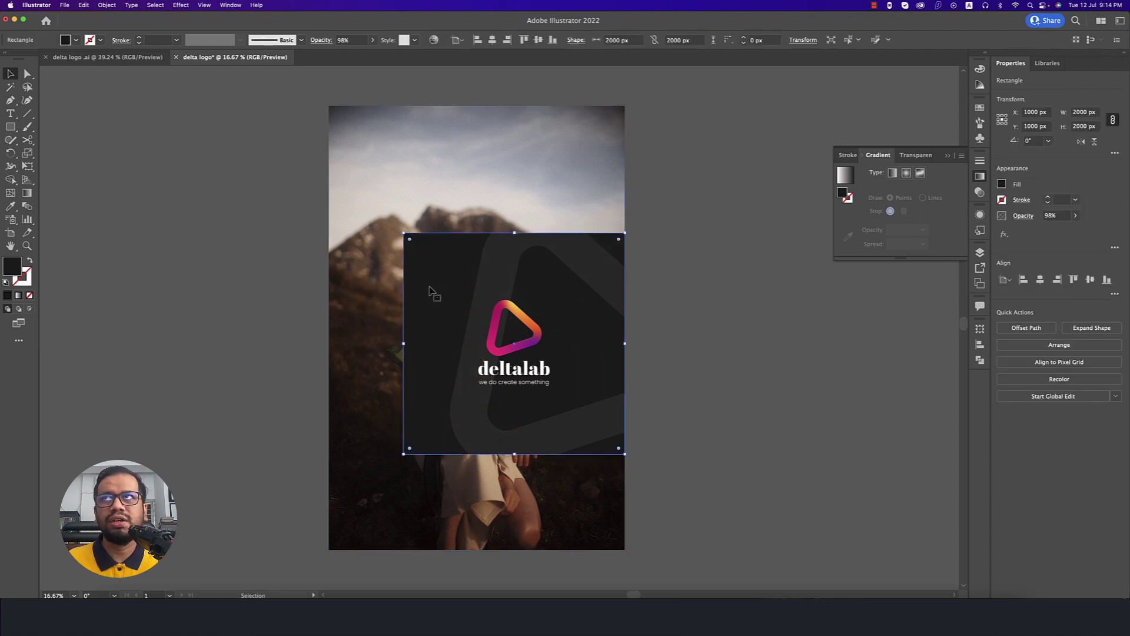
click(29, 260)
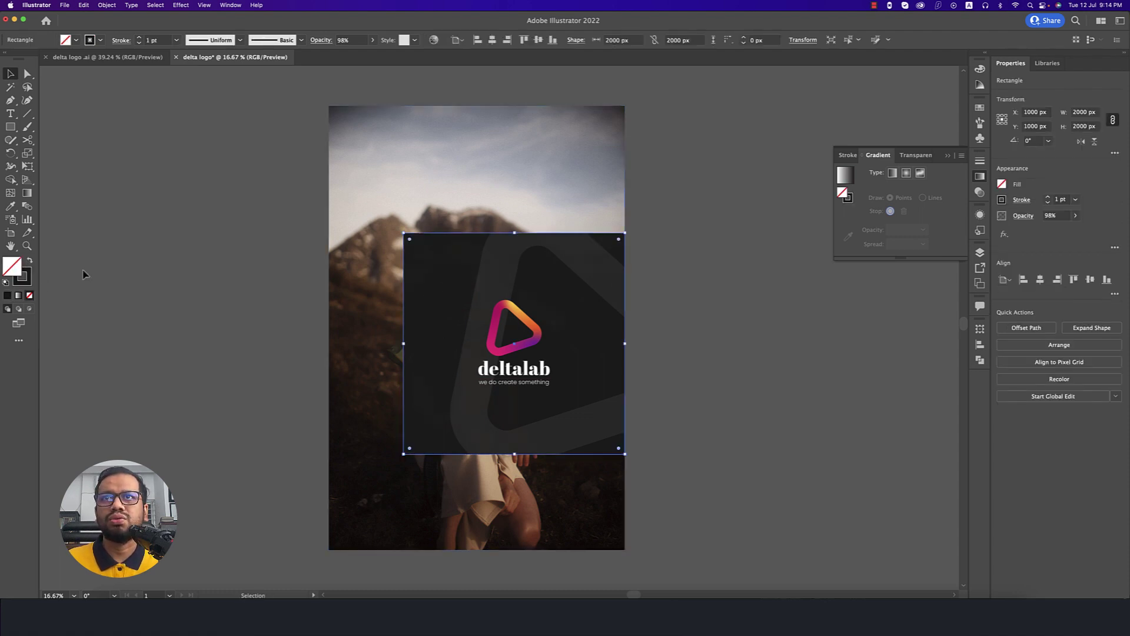
shift+click(396, 186)
right_click(396, 187)
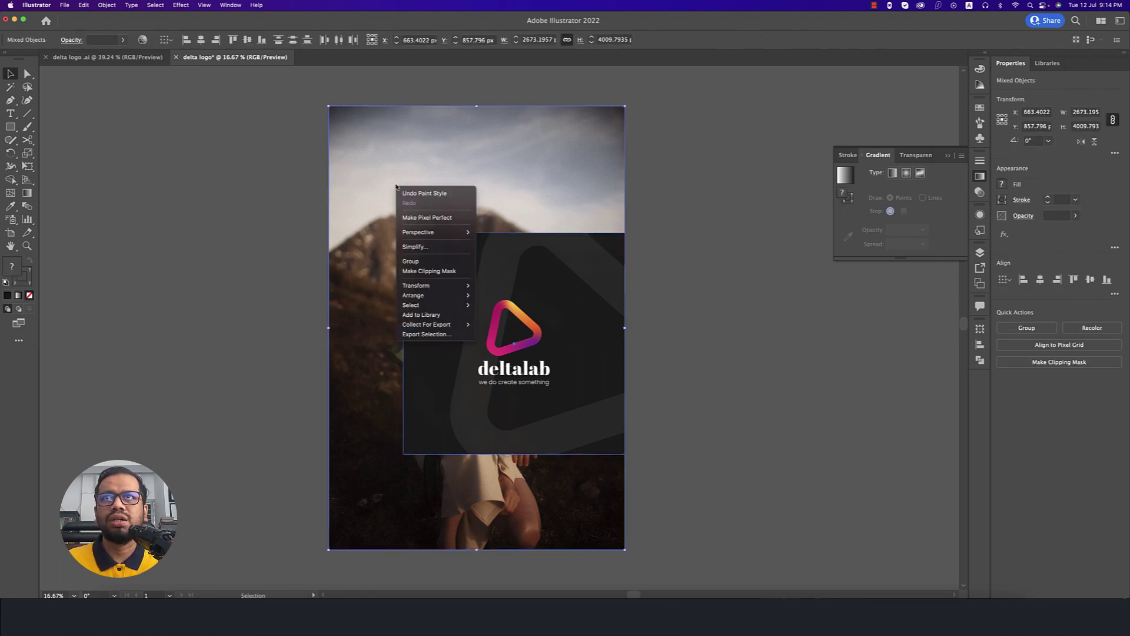
click(429, 271)
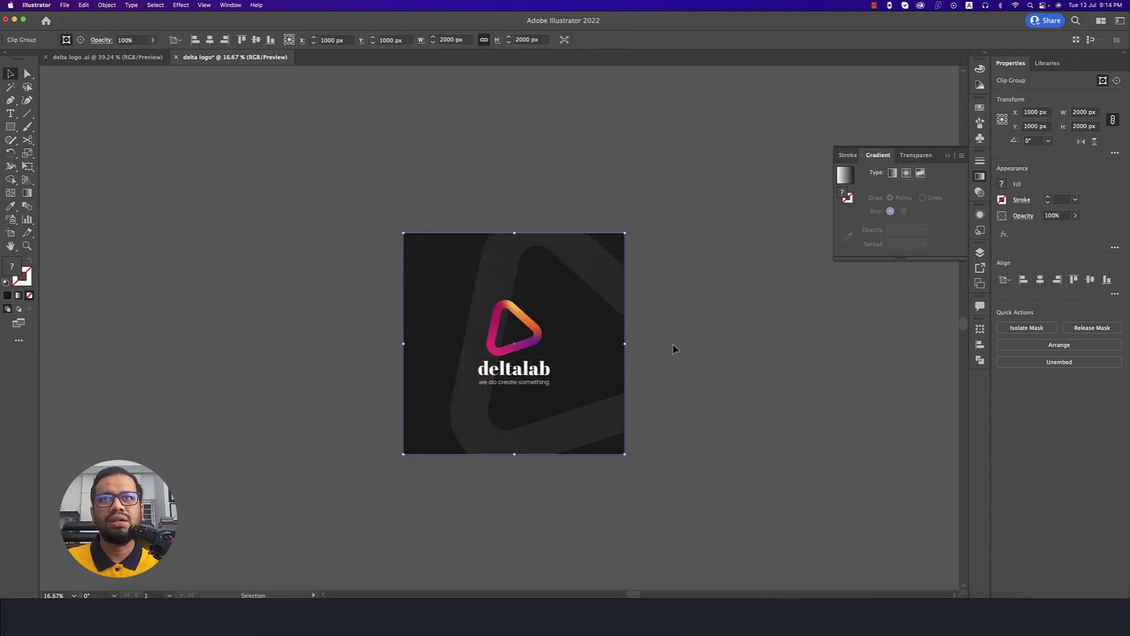
scroll(674, 349, up, 2)
Step: Fade the oversized background triangle inside the clip group to 5% opacity
scroll(679, 373, down, 1)
scroll(679, 373, left, 1)
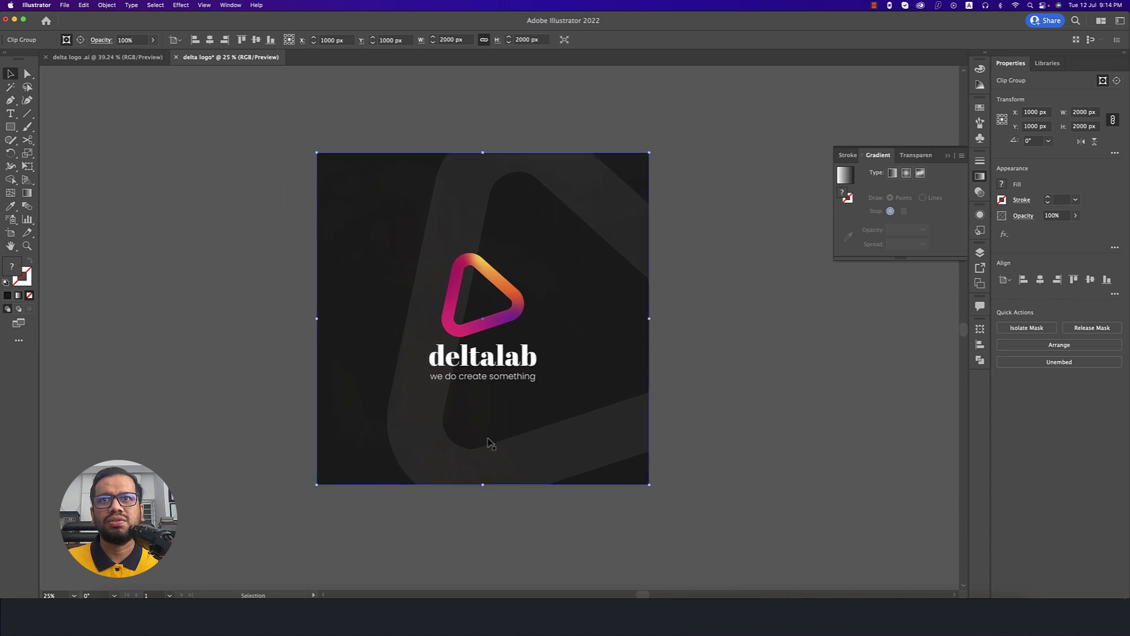
double_click(518, 450)
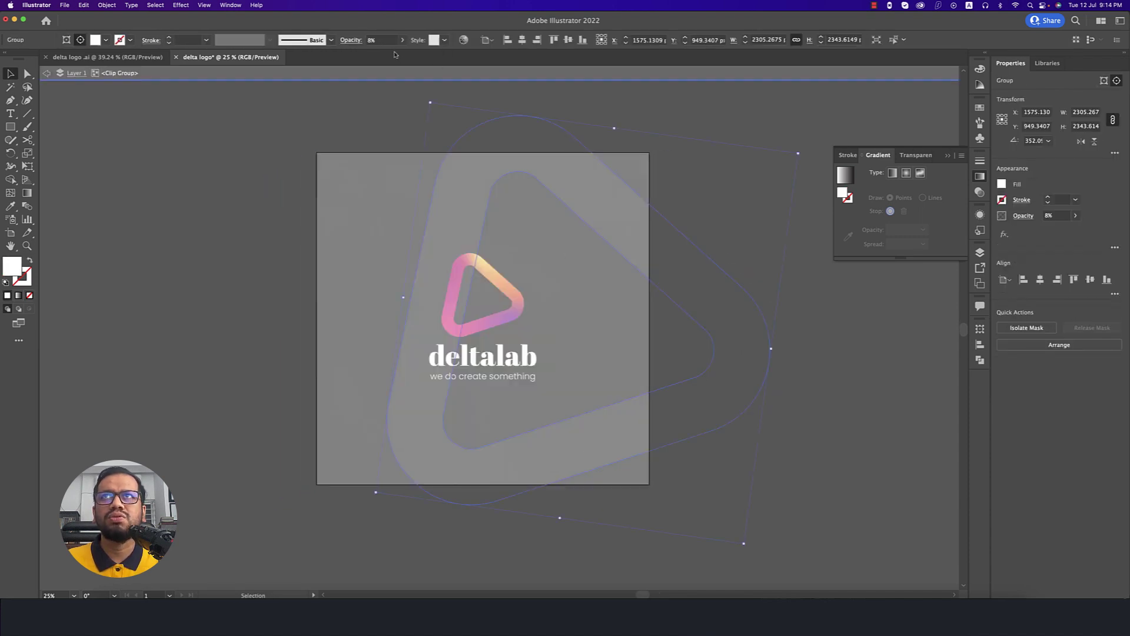
click(381, 40)
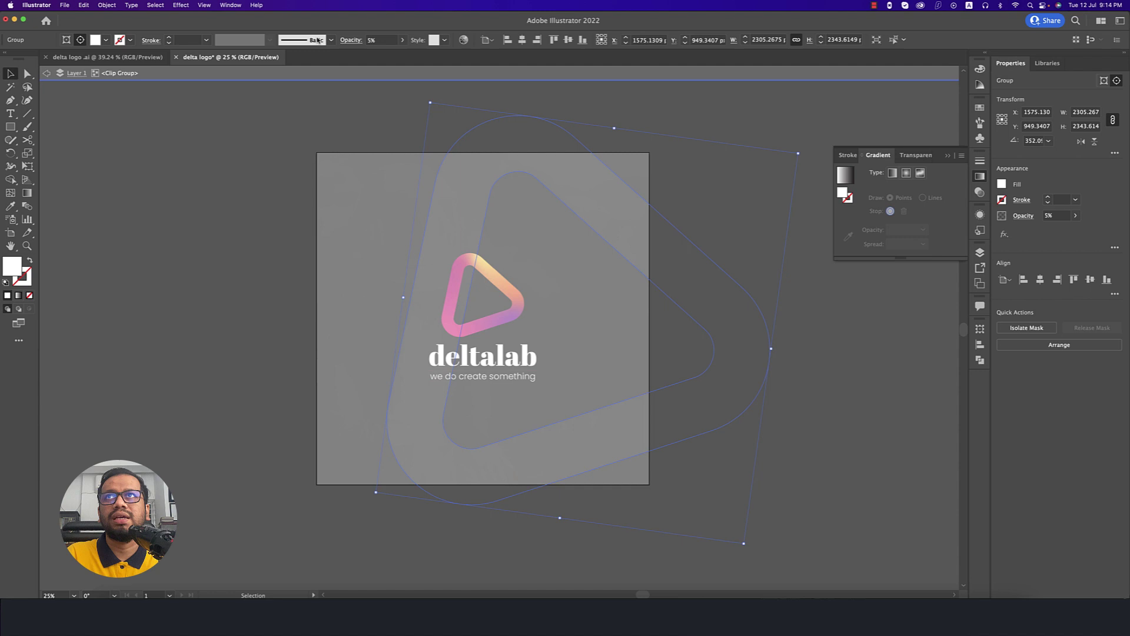
Step: Scale up the gradient triangle and deltalab wordmark group around its centre
double_click(267, 182)
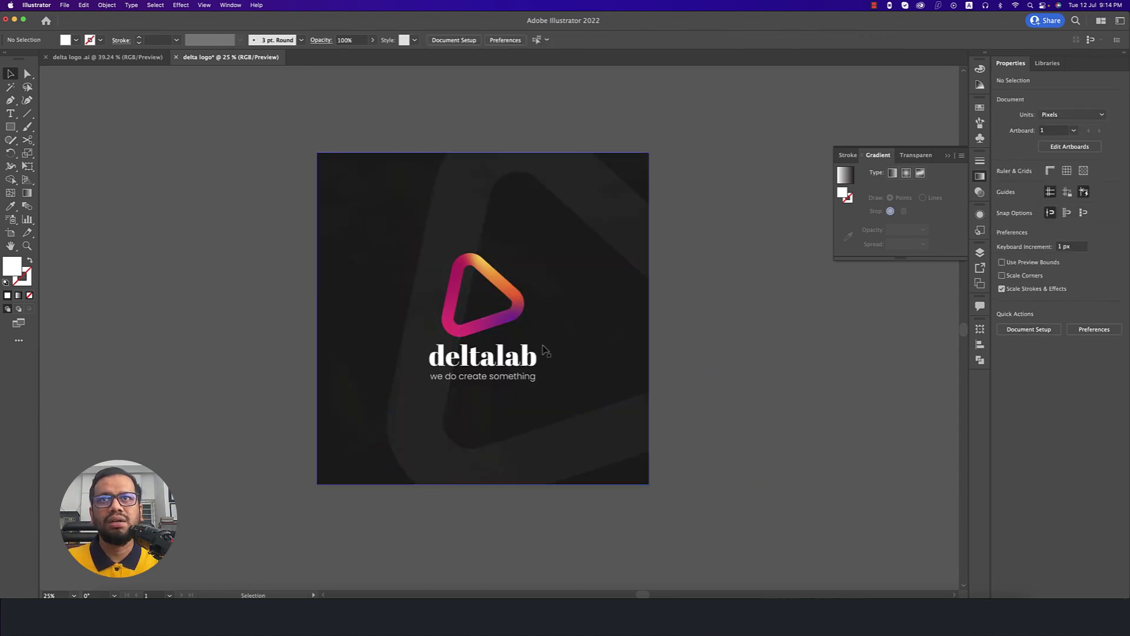
click(525, 324)
mouse_move(545, 318)
mouse_down()
mouse_move(581, 320)
mouse_move(564, 324)
mouse_up()
click(777, 398)
key(super+grave)
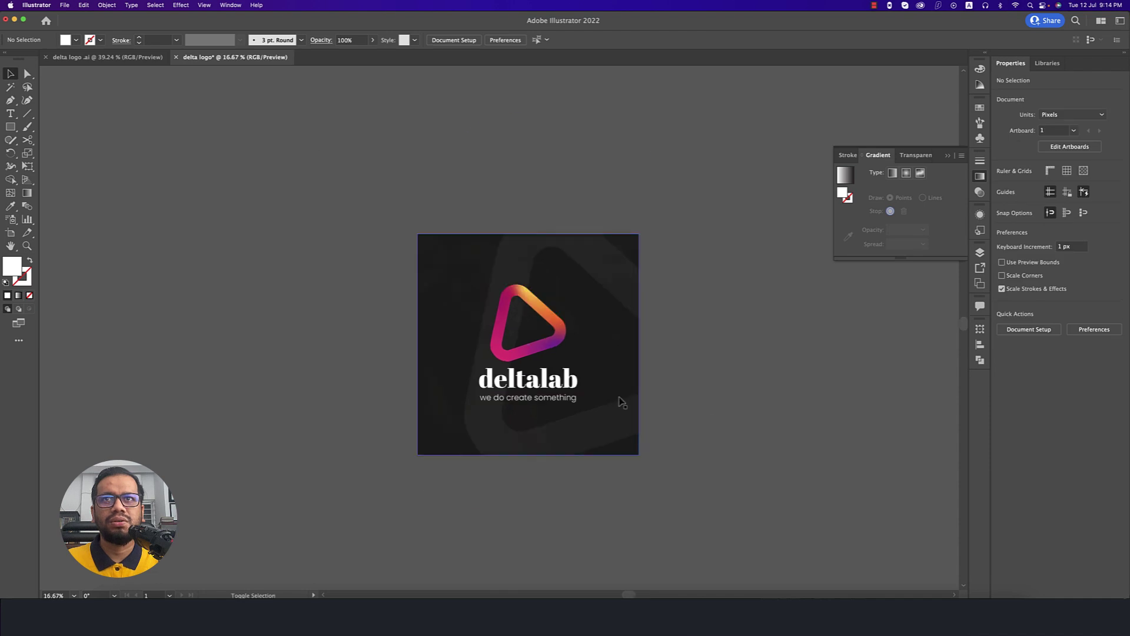
key(super+grave)
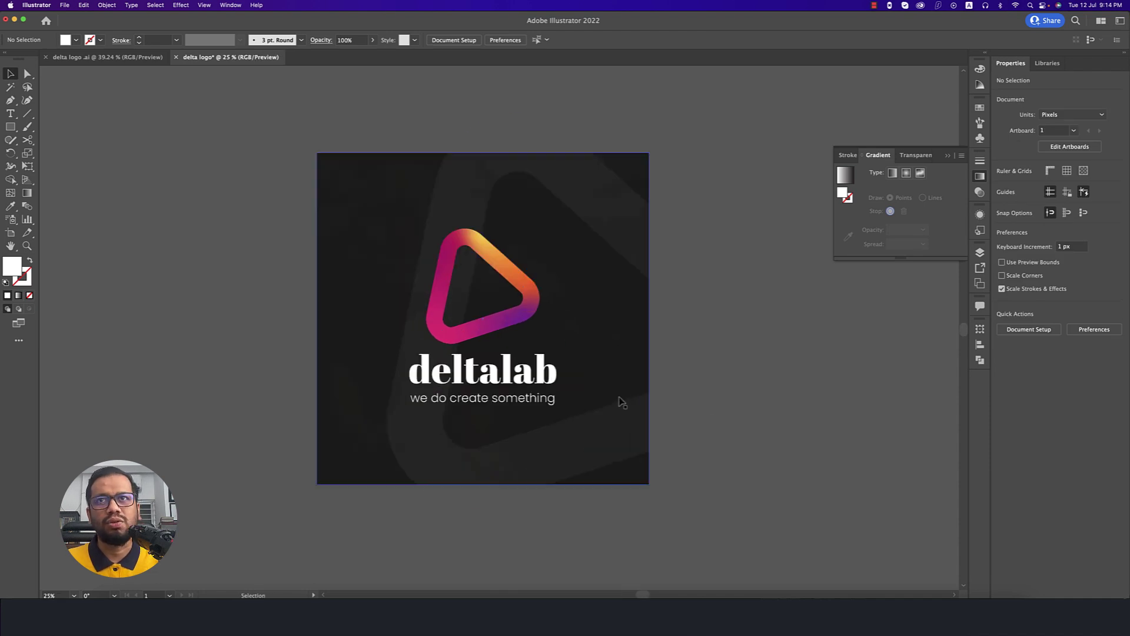